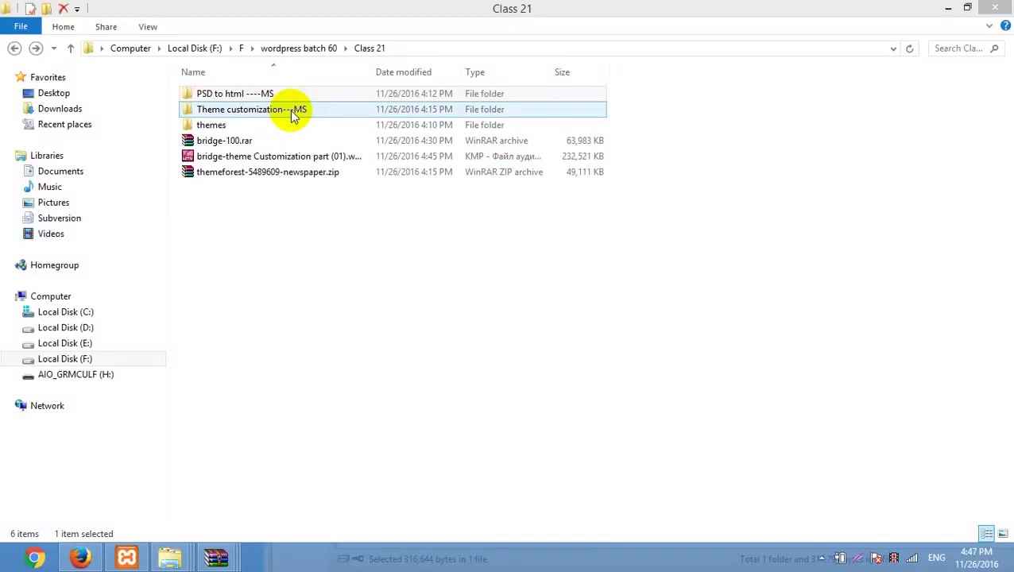
Switch to Firefox and look over the Footer page of the Qode Options, checking the Title page briefly in between
{"action": "left_click", "coordinate": [79, 558]}
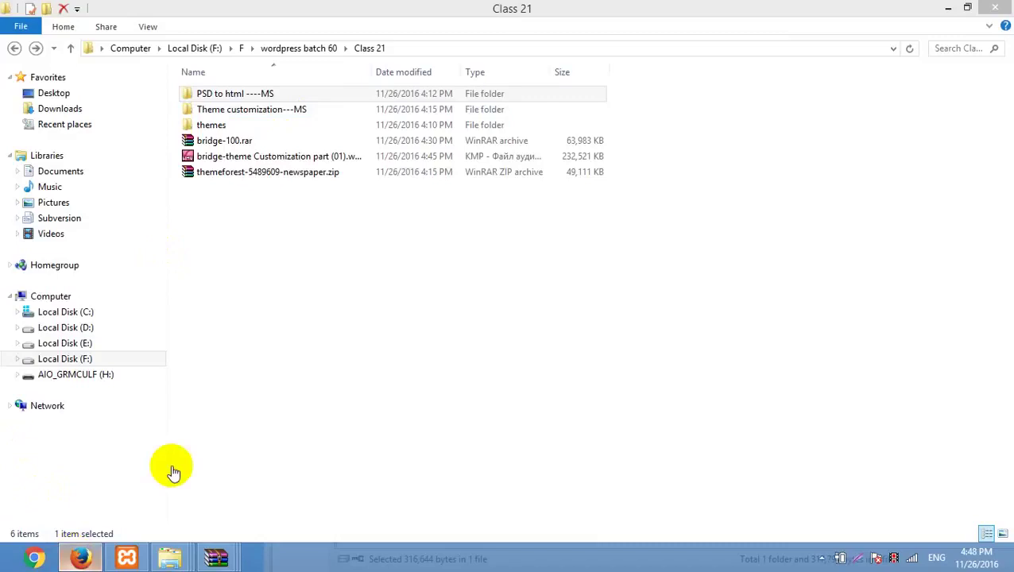
{"action": "scroll", "coordinate": [190, 272], "scroll_direction": "down", "scroll_amount": 3}
{"action": "scroll", "coordinate": [302, 255], "scroll_direction": "up", "scroll_amount": 3}
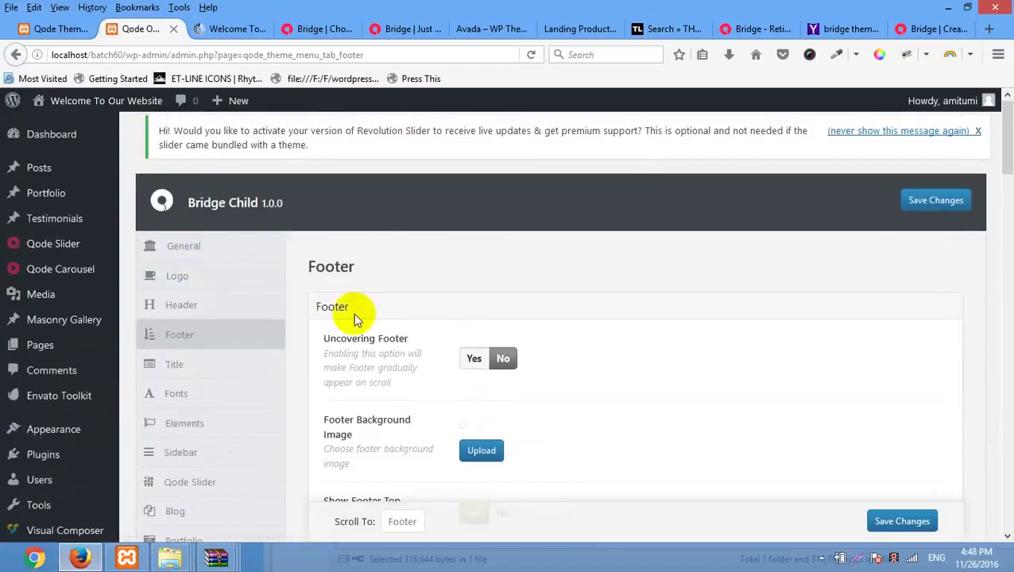
{"action": "scroll", "coordinate": [413, 363], "scroll_direction": "down", "scroll_amount": 3}
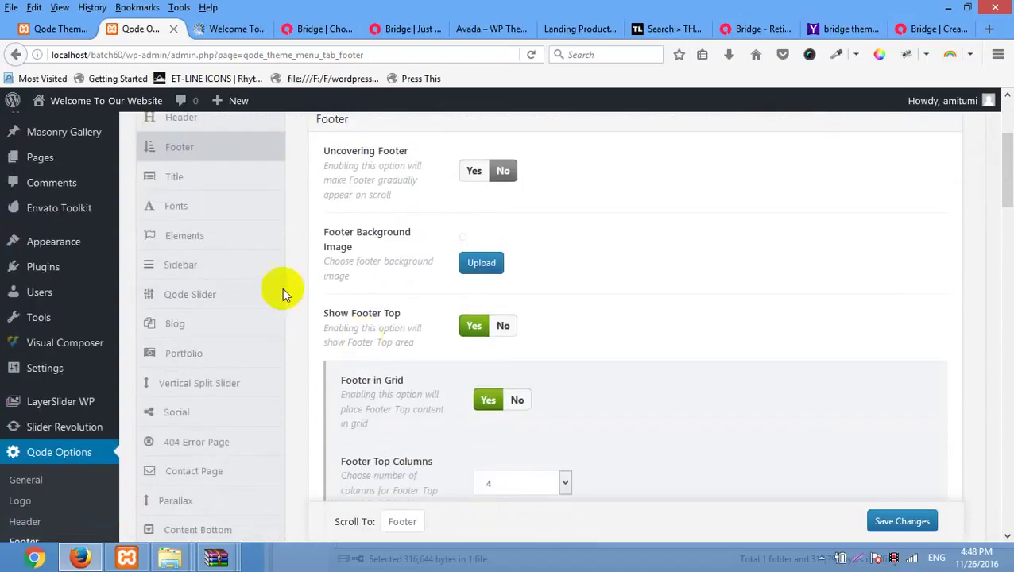
{"action": "left_click", "coordinate": [195, 186]}
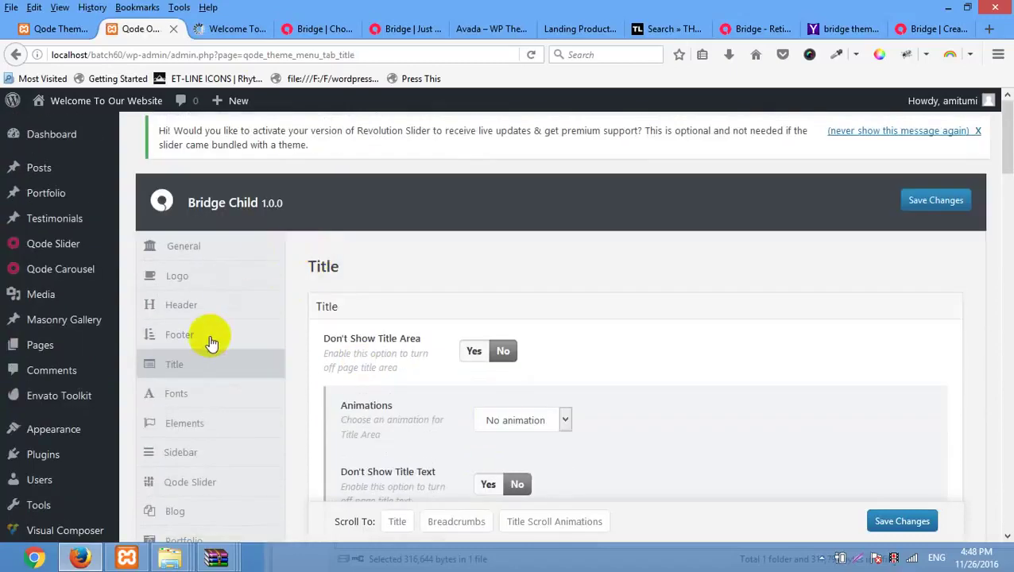
{"action": "left_click", "coordinate": [211, 340]}
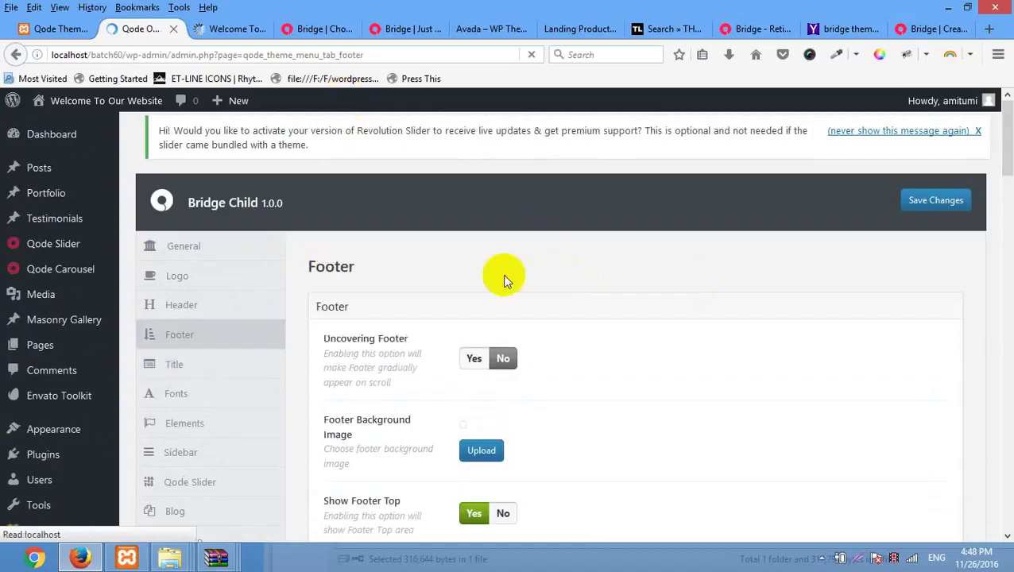
{"action": "scroll", "coordinate": [638, 355], "scroll_direction": "down", "scroll_amount": 2}
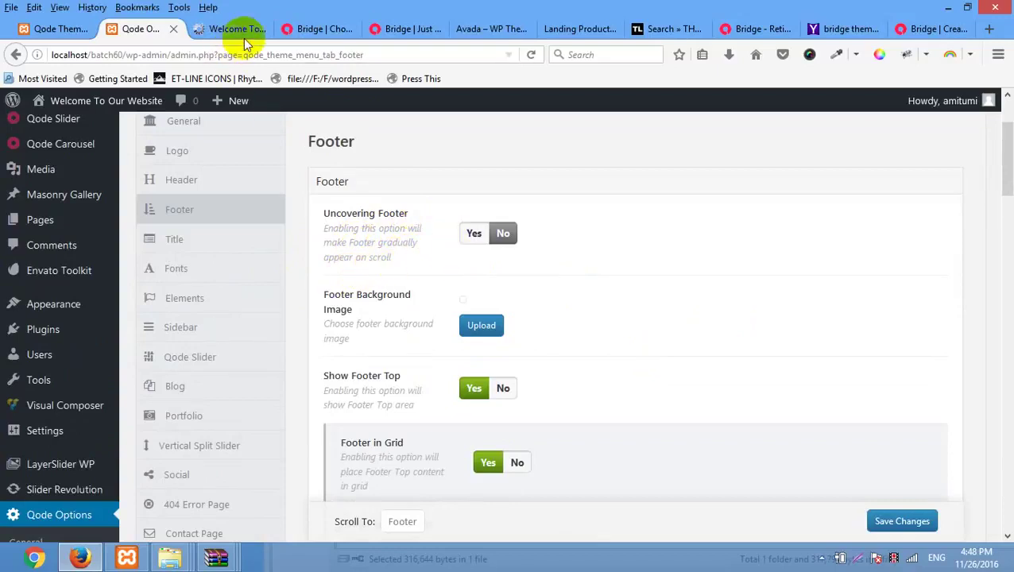
Browse the Bridge demo gallery and view the open bridge8 demo site for reference
{"action": "left_click", "coordinate": [324, 28]}
{"action": "scroll", "coordinate": [283, 357], "scroll_direction": "down", "scroll_amount": 8}
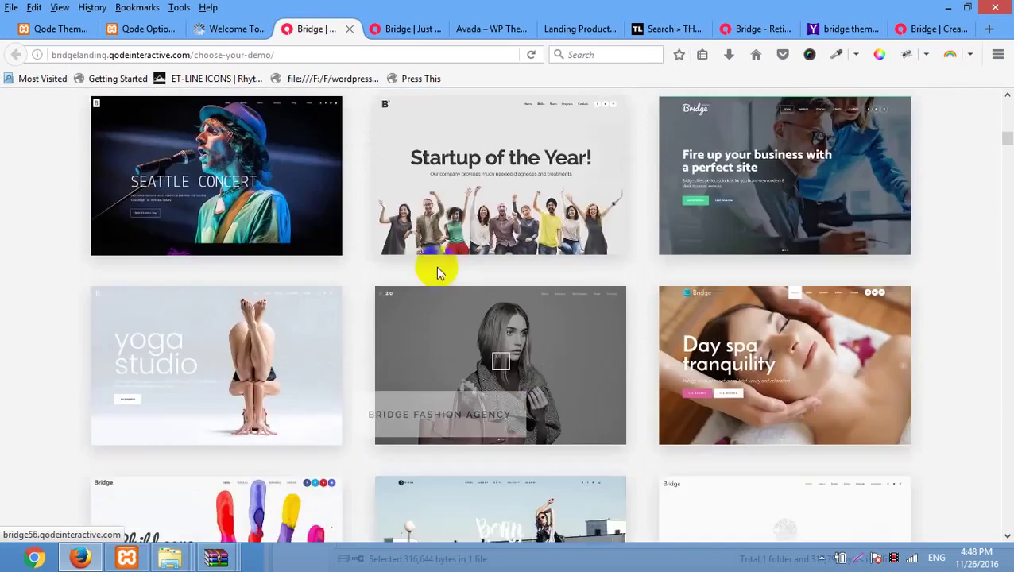
{"action": "scroll", "coordinate": [437, 267], "scroll_direction": "up", "scroll_amount": 3}
{"action": "left_click", "coordinate": [405, 30]}
{"action": "mouse_move", "coordinate": [1005, 127]}
{"action": "left_mouse_down"}
{"action": "mouse_move", "coordinate": [1007, 202]}
{"action": "mouse_move", "coordinate": [1006, 119]}
{"action": "left_mouse_up"}
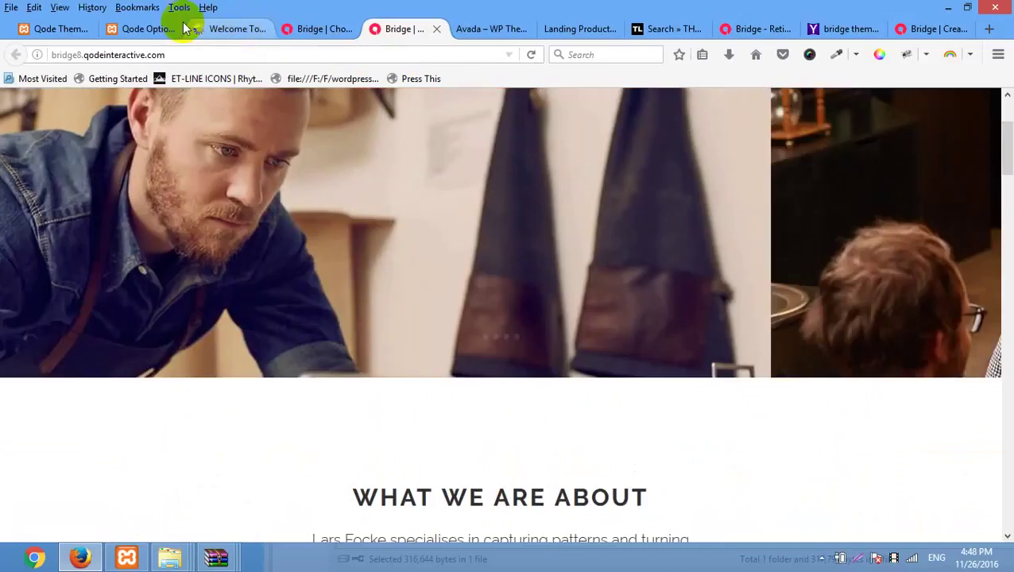
Return to the Qode Footer options, set Uncovering Footer to Yes and save the changes
{"action": "left_click", "coordinate": [181, 29]}
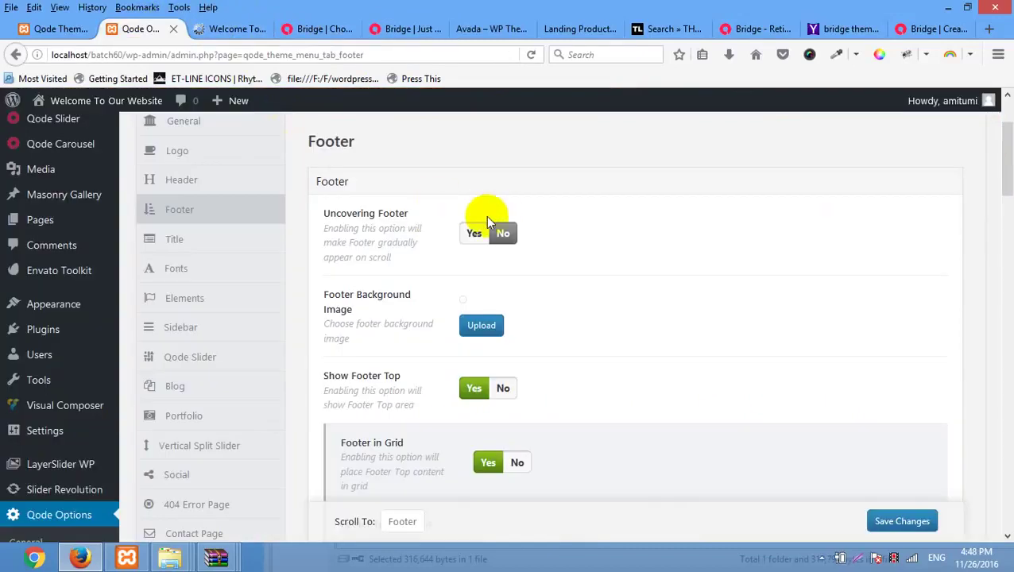
{"action": "left_click", "coordinate": [473, 234]}
{"action": "left_click", "coordinate": [902, 521]}
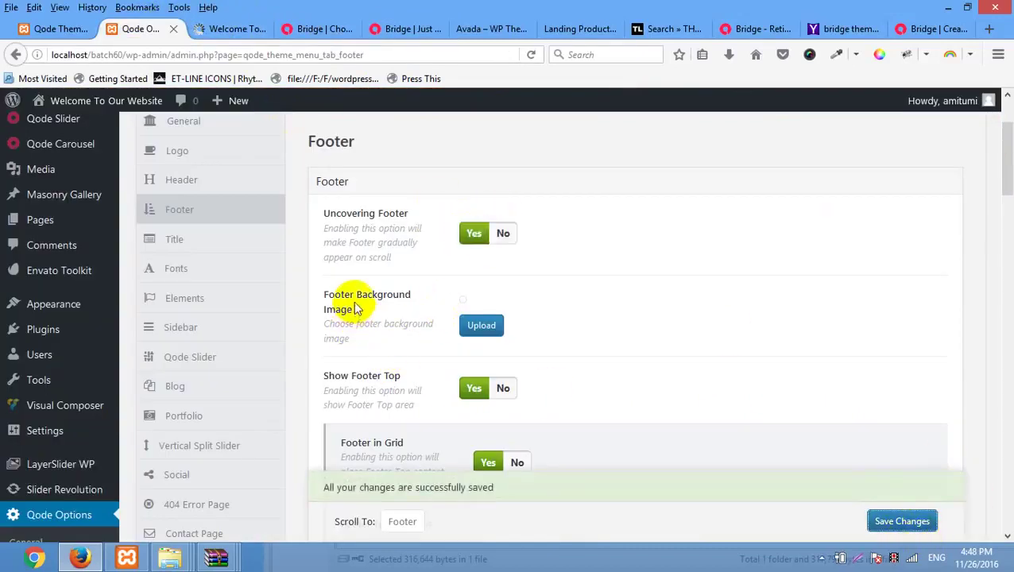
Set Show Footer Top to No in the Footer options and save the changes
{"action": "scroll", "coordinate": [362, 317], "scroll_direction": "down", "scroll_amount": 3}
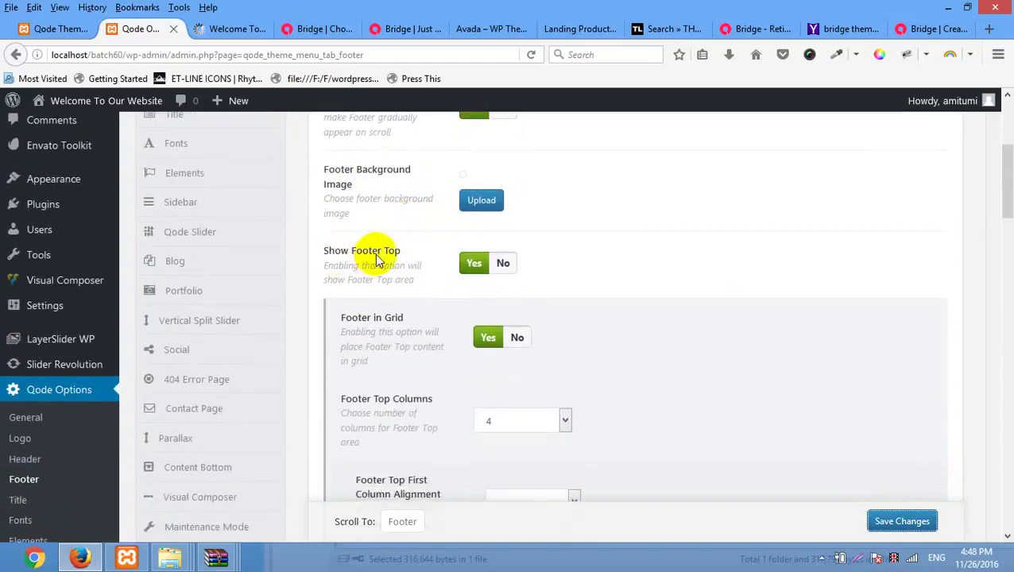
{"action": "scroll", "coordinate": [421, 272], "scroll_direction": "down", "scroll_amount": 2}
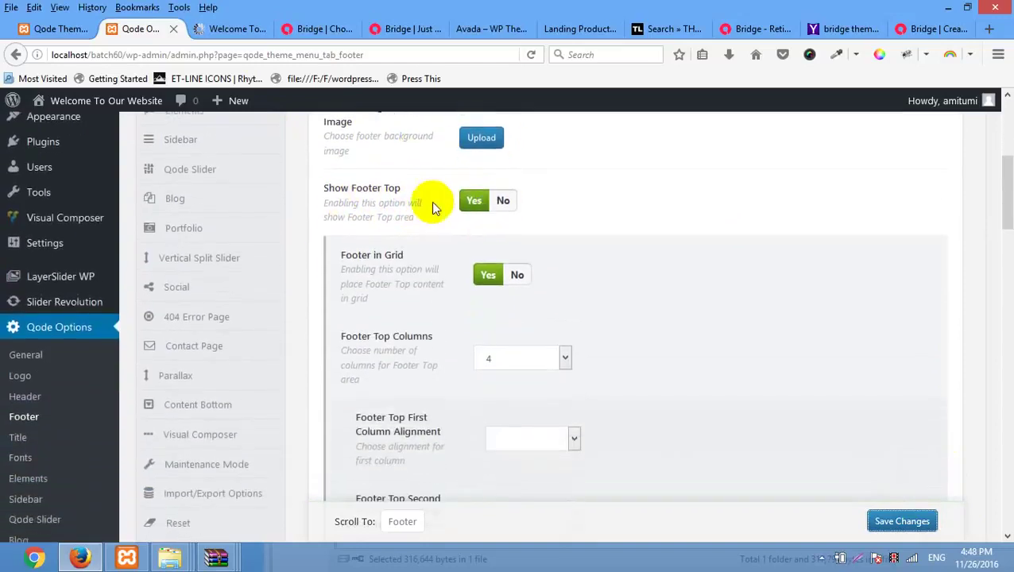
{"action": "left_click", "coordinate": [502, 201]}
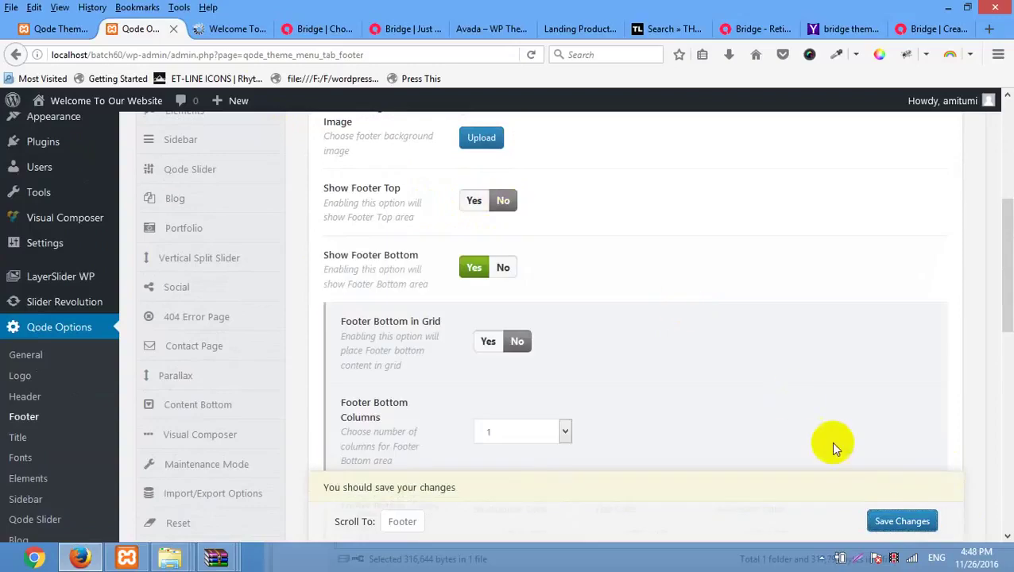
{"action": "left_click", "coordinate": [897, 518]}
Reload the website's front page and check its footer area
{"action": "left_click", "coordinate": [226, 30]}
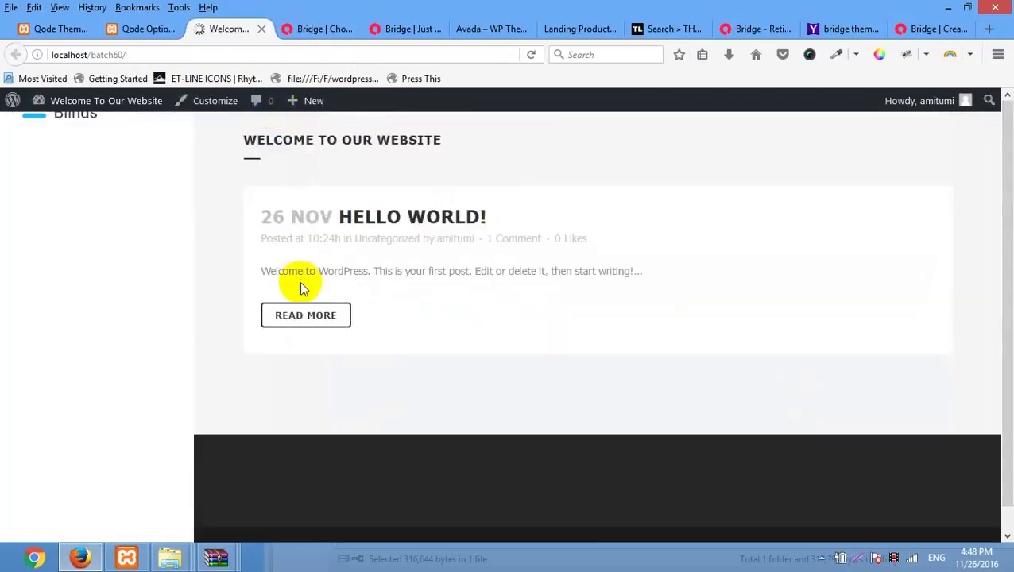
{"action": "right_click", "coordinate": [265, 317]}
{"action": "left_click", "coordinate": [355, 330]}
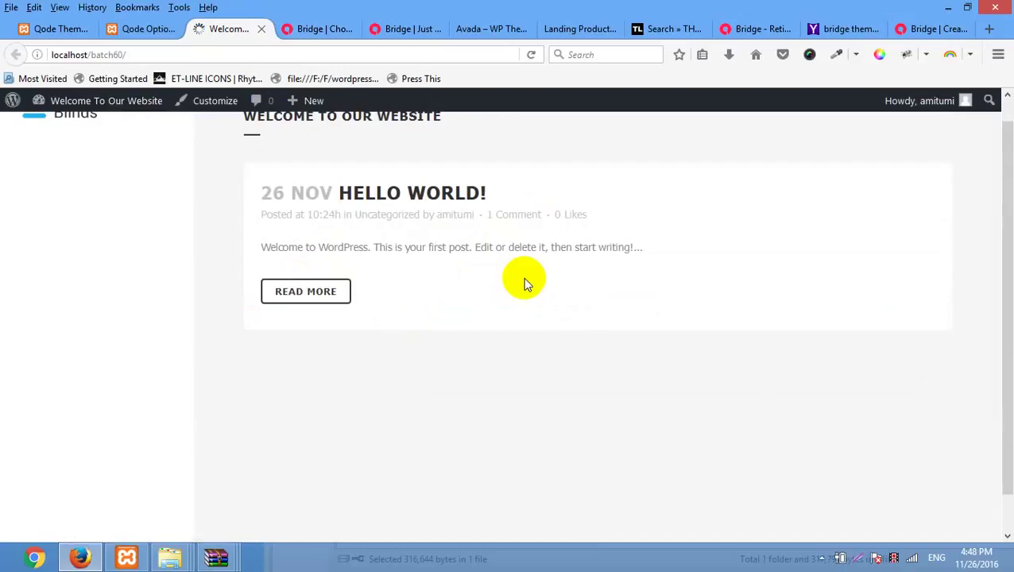
{"action": "scroll", "coordinate": [529, 290], "scroll_direction": "down", "scroll_amount": 2}
{"action": "scroll", "coordinate": [294, 286], "scroll_direction": "up", "scroll_amount": 3}
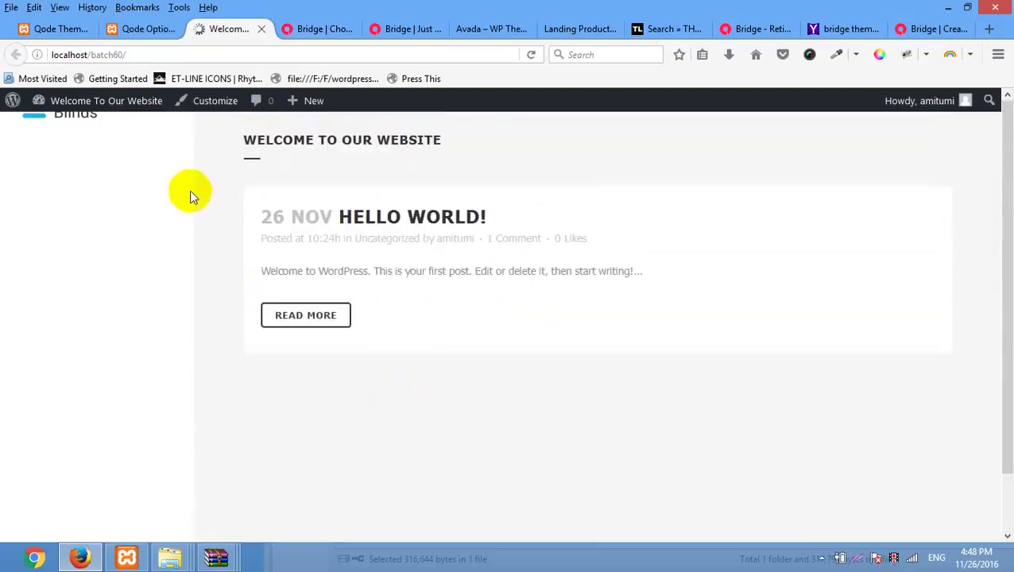
Go back to the Qode Footer options and review the remaining settings through to the end of the page
{"action": "left_click", "coordinate": [144, 25]}
{"action": "scroll", "coordinate": [569, 333], "scroll_direction": "down", "scroll_amount": 10}
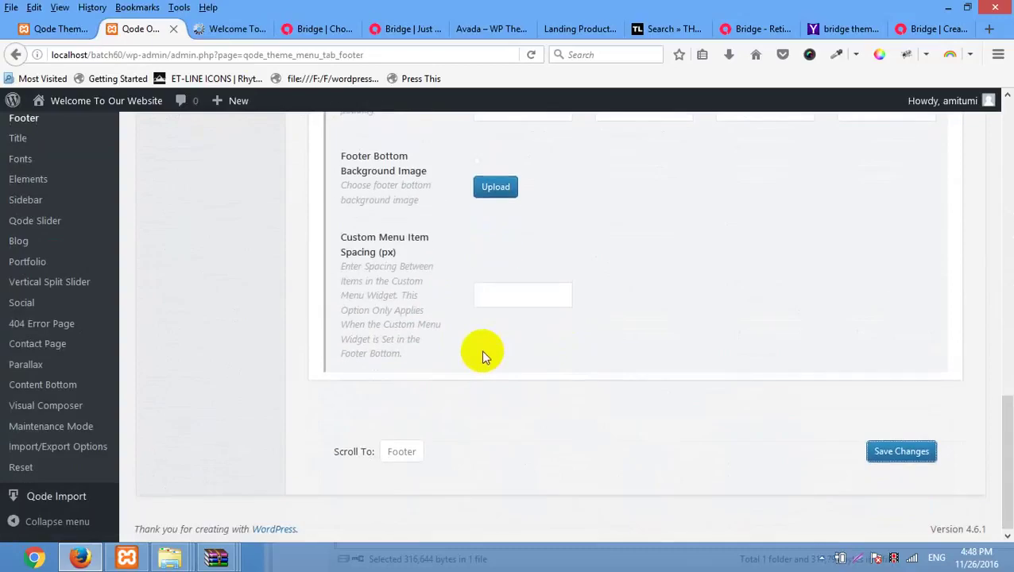
{"action": "scroll", "coordinate": [482, 355], "scroll_direction": "up", "scroll_amount": 10}
Open the Title page of the Qode Options and look through its title area settings
{"action": "left_click", "coordinate": [199, 310]}
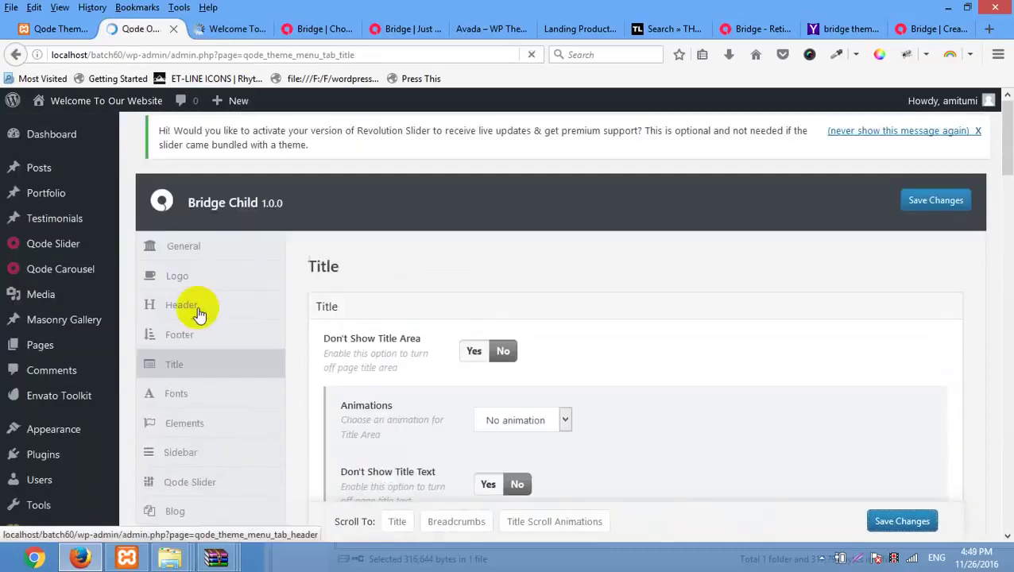
{"action": "scroll", "coordinate": [351, 337], "scroll_direction": "down", "scroll_amount": 3}
{"action": "scroll", "coordinate": [377, 318], "scroll_direction": "up", "scroll_amount": 4}
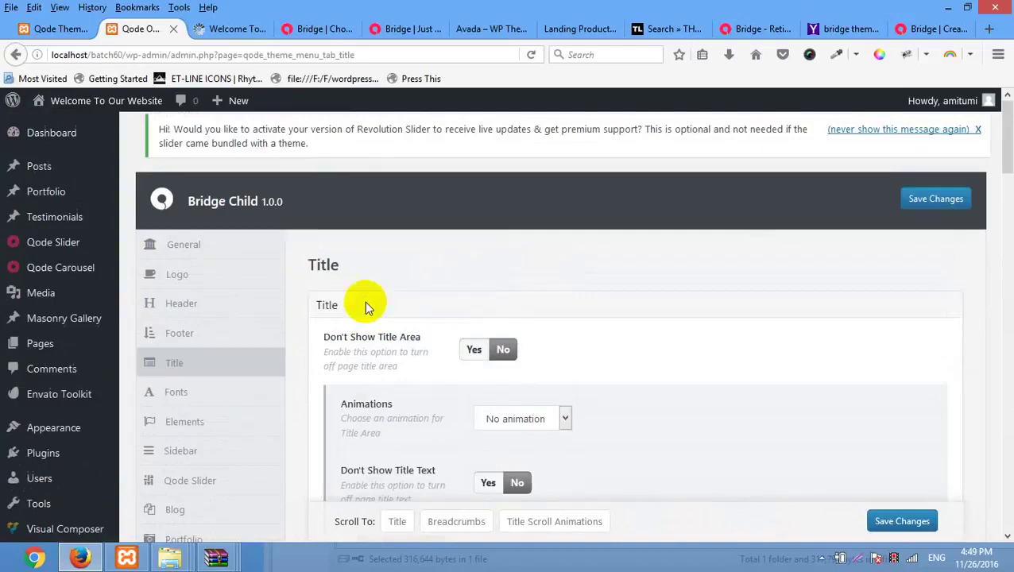
{"action": "scroll", "coordinate": [441, 334], "scroll_direction": "down", "scroll_amount": 2}
Open the Fonts options and examine the H1 Style fields, including the available Text Transform choices
{"action": "left_click", "coordinate": [181, 265]}
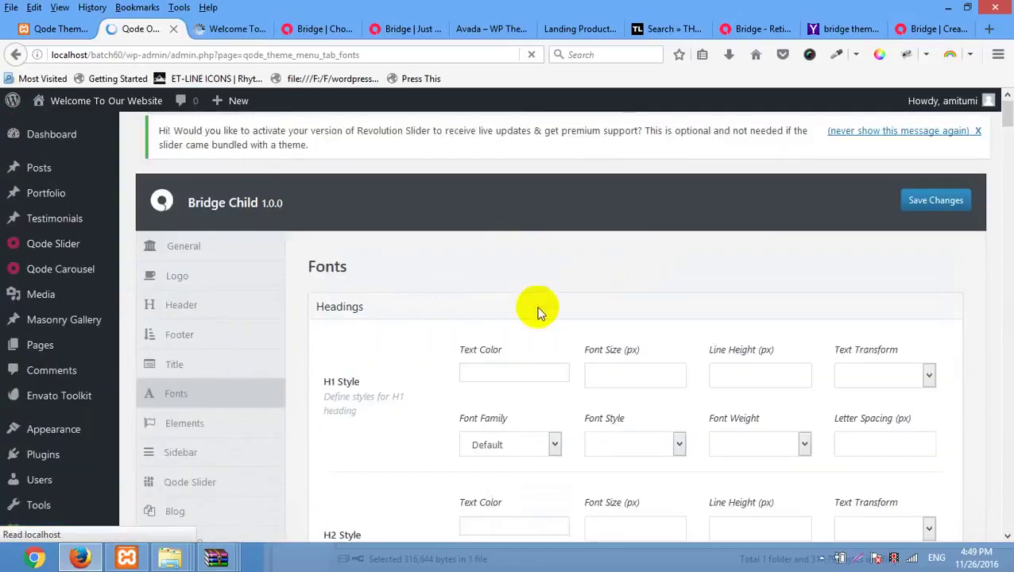
{"action": "scroll", "coordinate": [364, 367], "scroll_direction": "down", "scroll_amount": 1}
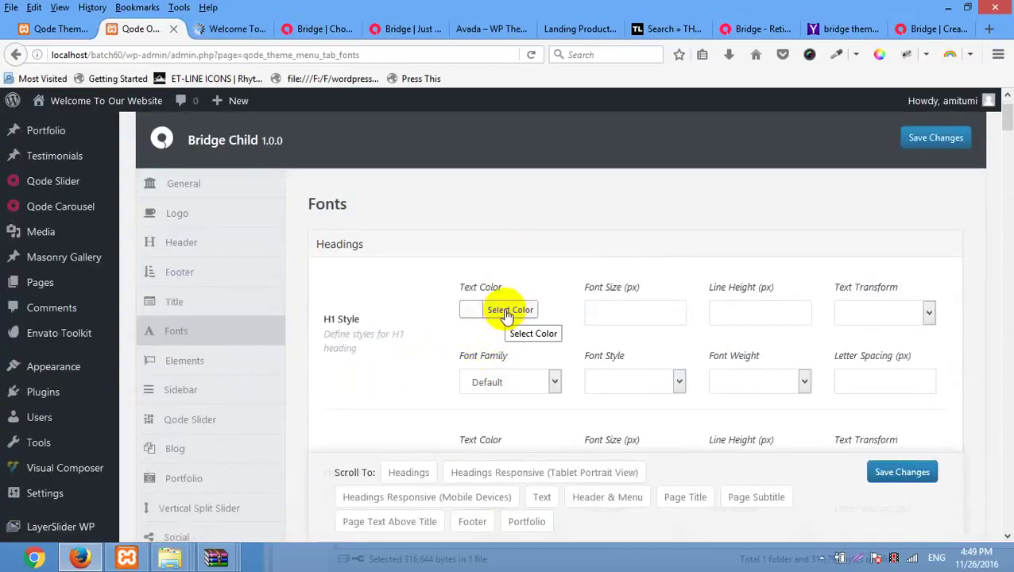
{"action": "left_click", "coordinate": [607, 309]}
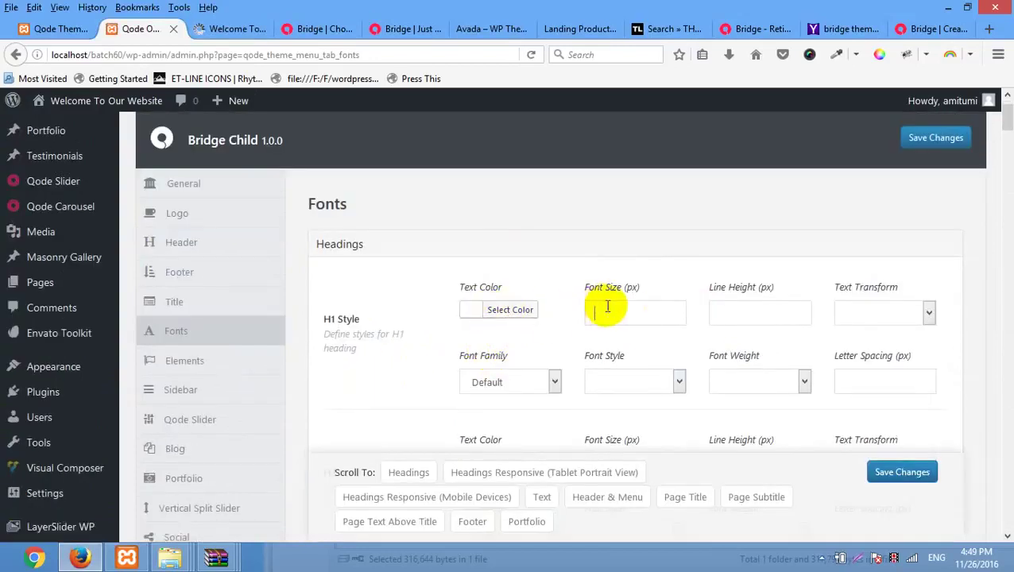
{"action": "left_click", "coordinate": [876, 310]}
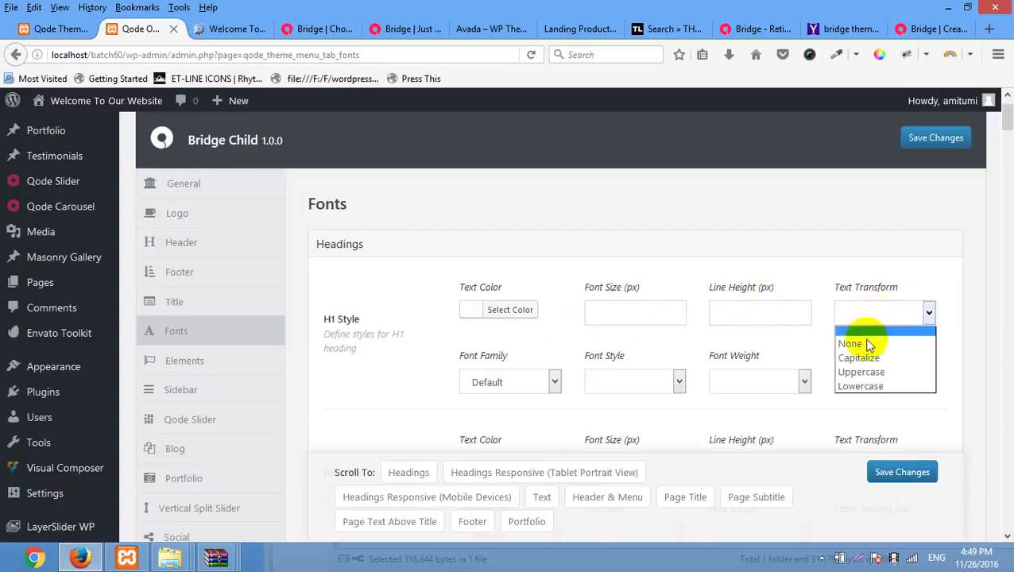
{"action": "left_click", "coordinate": [913, 251]}
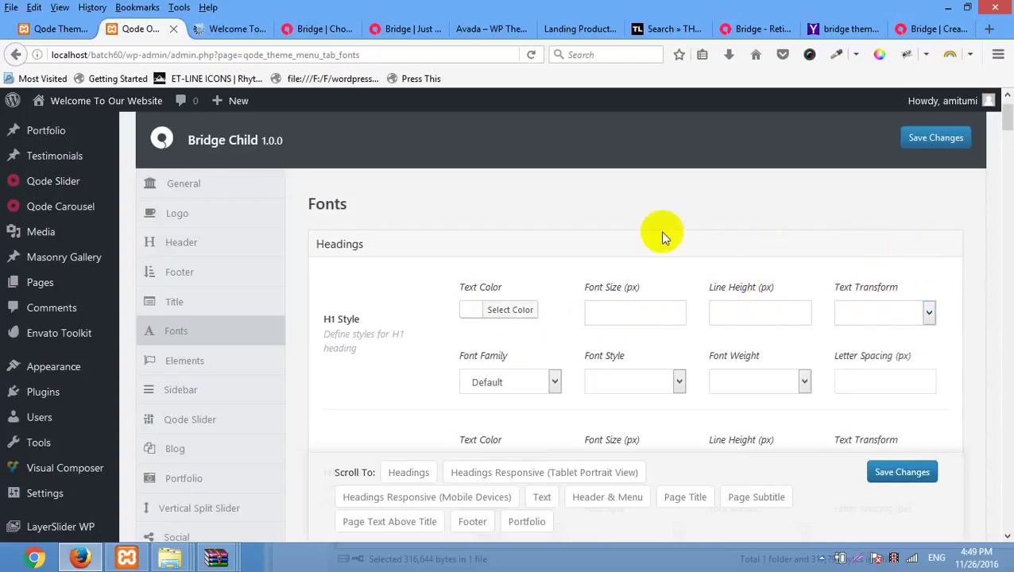
Review the style settings for the H2 to H6 headings on the Fonts page
{"action": "scroll", "coordinate": [430, 414], "scroll_direction": "down", "scroll_amount": 3}
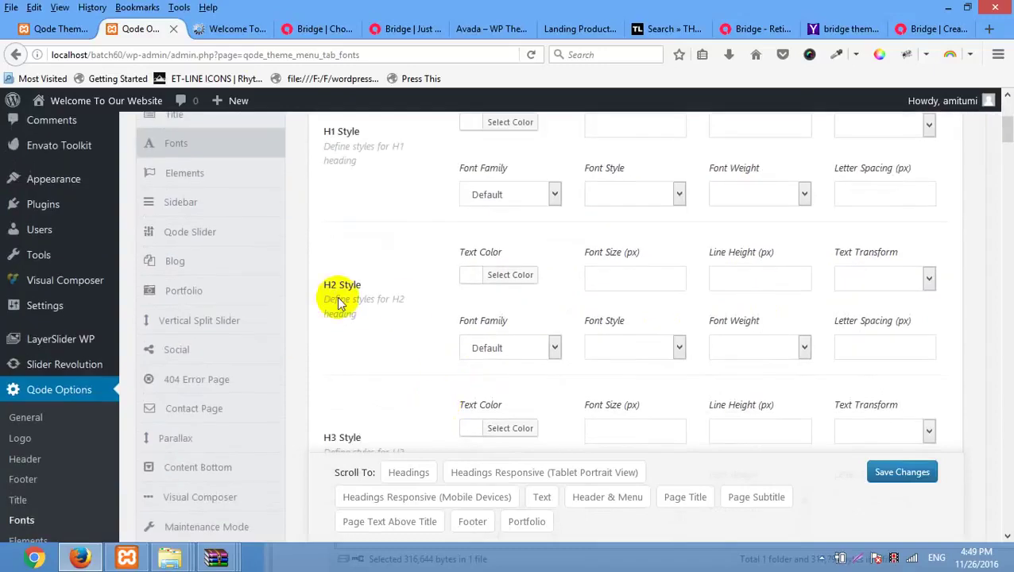
{"action": "scroll", "coordinate": [347, 297], "scroll_direction": "down", "scroll_amount": 5}
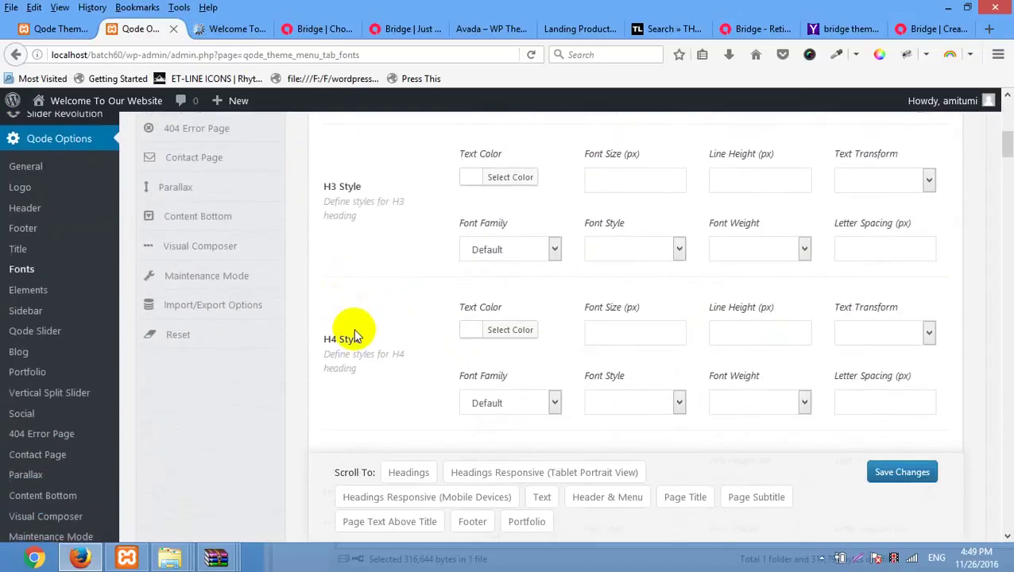
{"action": "scroll", "coordinate": [355, 338], "scroll_direction": "down", "scroll_amount": 5}
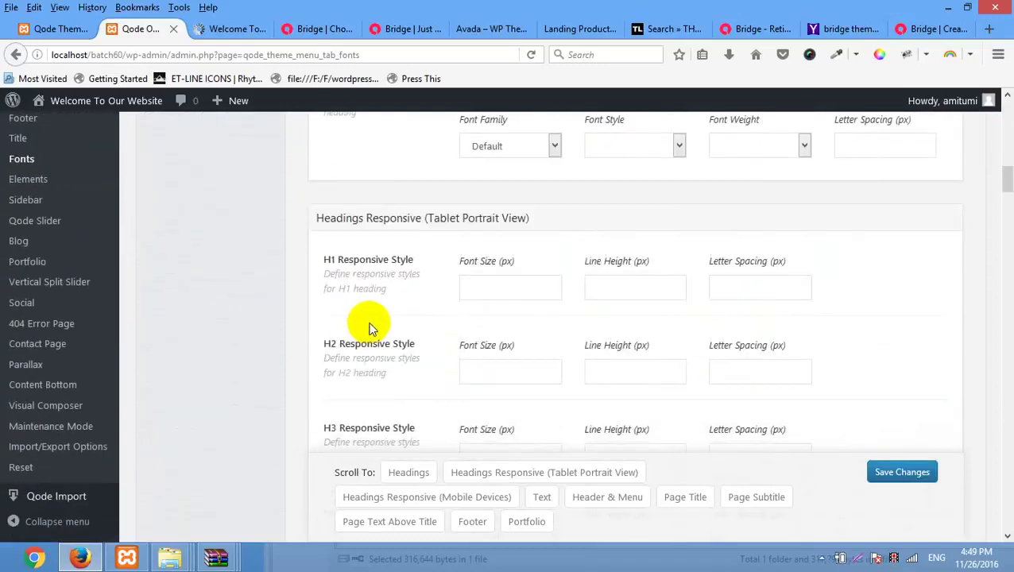
{"action": "scroll", "coordinate": [370, 326], "scroll_direction": "up", "scroll_amount": 8}
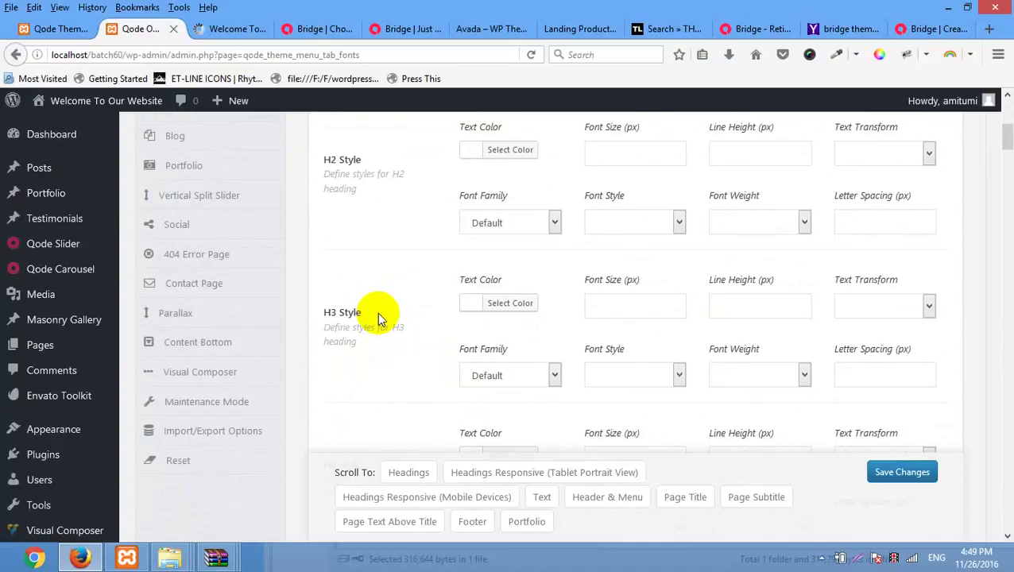
{"action": "scroll", "coordinate": [380, 310], "scroll_direction": "down", "scroll_amount": 5}
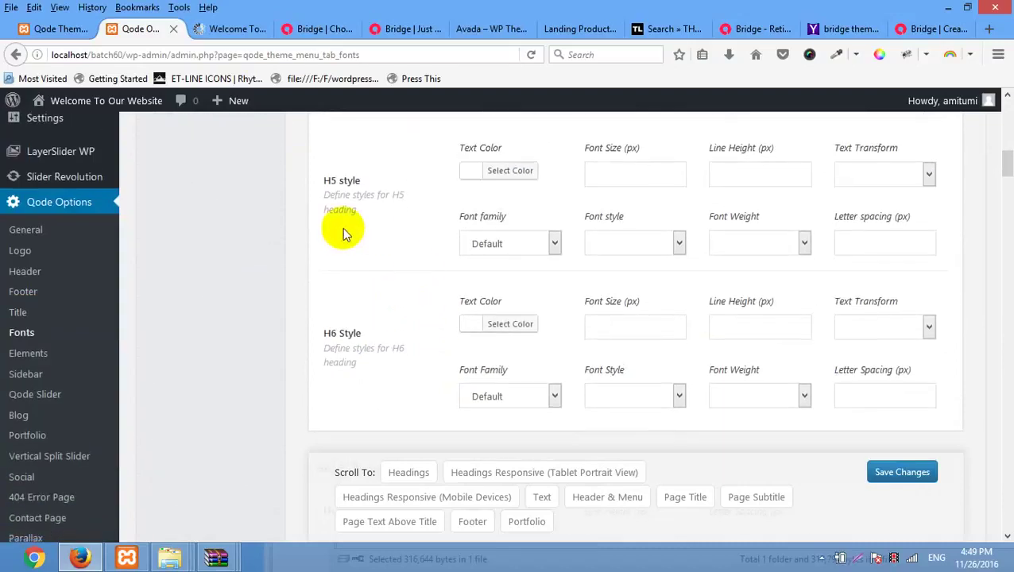
Examine the responsive heading settings for tablet portrait view and for mobile devices
{"action": "scroll", "coordinate": [349, 255], "scroll_direction": "down", "scroll_amount": 3}
{"action": "left_click_drag", "start_coordinate": [310, 221], "coordinate": [515, 219]}
{"action": "left_click", "coordinate": [427, 262]}
{"action": "left_click", "coordinate": [514, 240]}
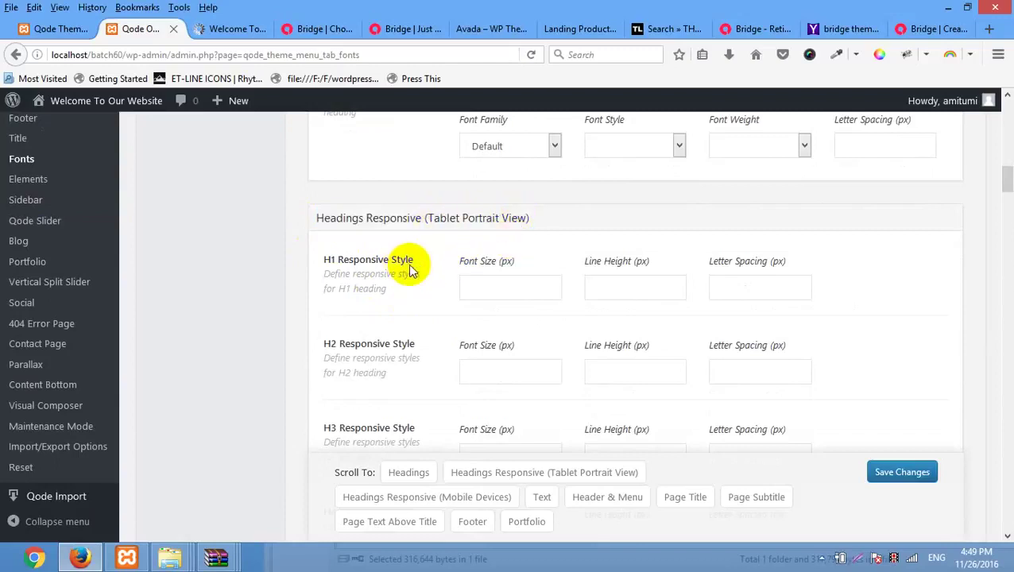
{"action": "scroll", "coordinate": [408, 264], "scroll_direction": "down", "scroll_amount": 8}
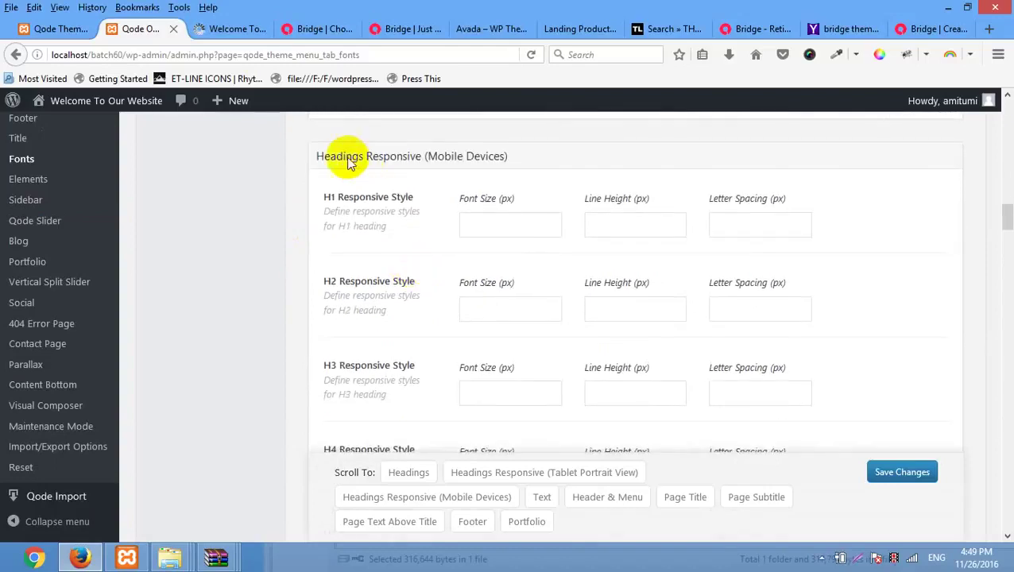
{"action": "left_click_drag", "start_coordinate": [335, 156], "coordinate": [527, 160]}
{"action": "left_click", "coordinate": [440, 213]}
{"action": "scroll", "coordinate": [401, 242], "scroll_direction": "down", "scroll_amount": 5}
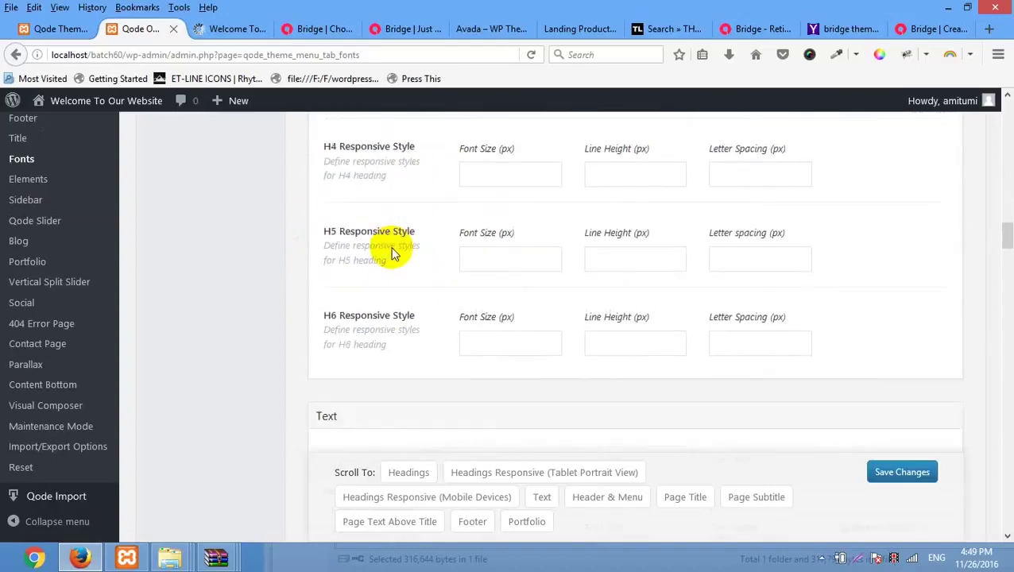
Examine the paragraph font settings in the Text section and the menu font settings further down
{"action": "double_click", "coordinate": [327, 281]}
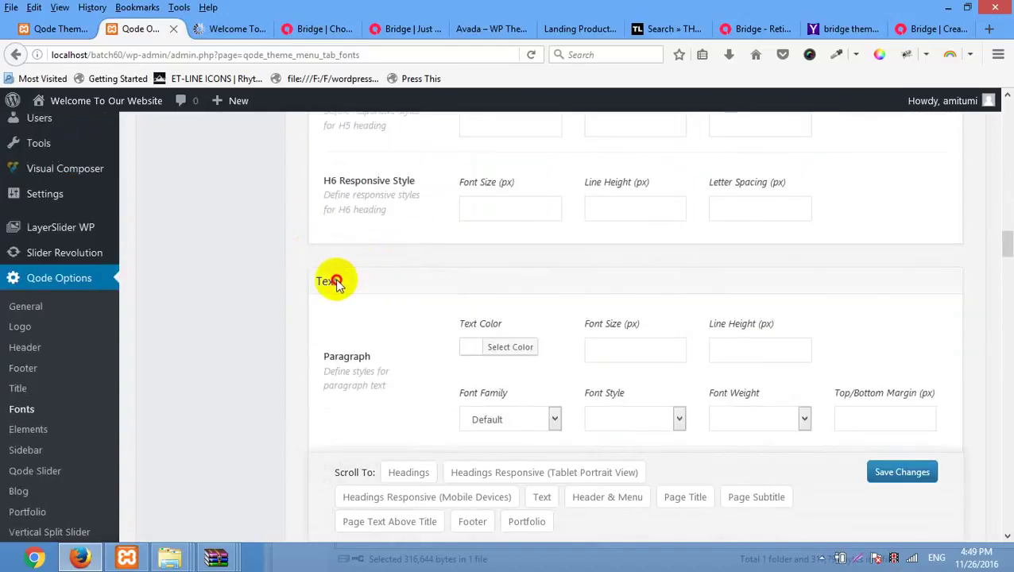
{"action": "left_click", "coordinate": [400, 290]}
{"action": "scroll", "coordinate": [400, 290], "scroll_direction": "down", "scroll_amount": 3}
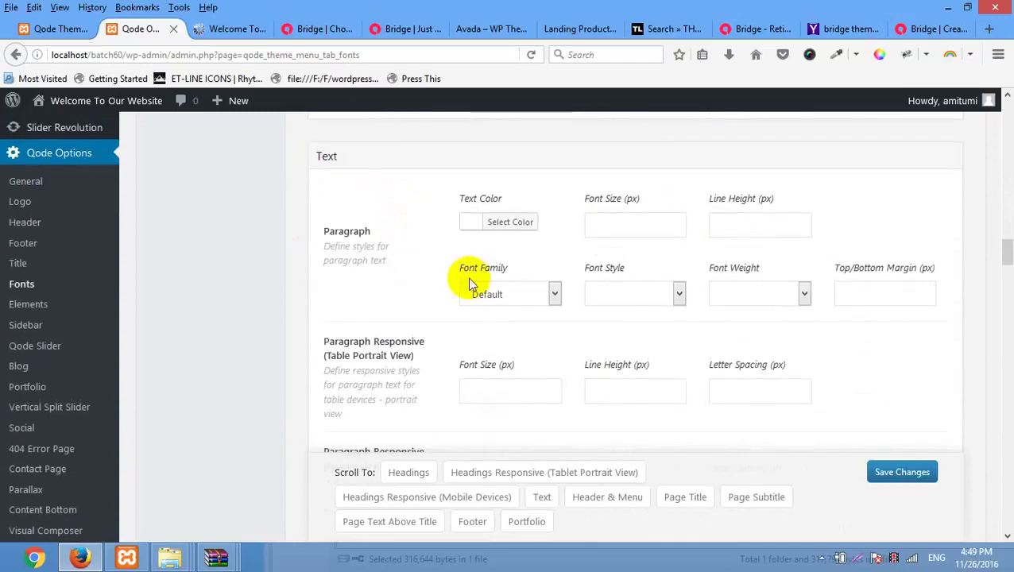
{"action": "scroll", "coordinate": [475, 276], "scroll_direction": "down", "scroll_amount": 15}
{"action": "scroll", "coordinate": [369, 302], "scroll_direction": "down", "scroll_amount": 20}
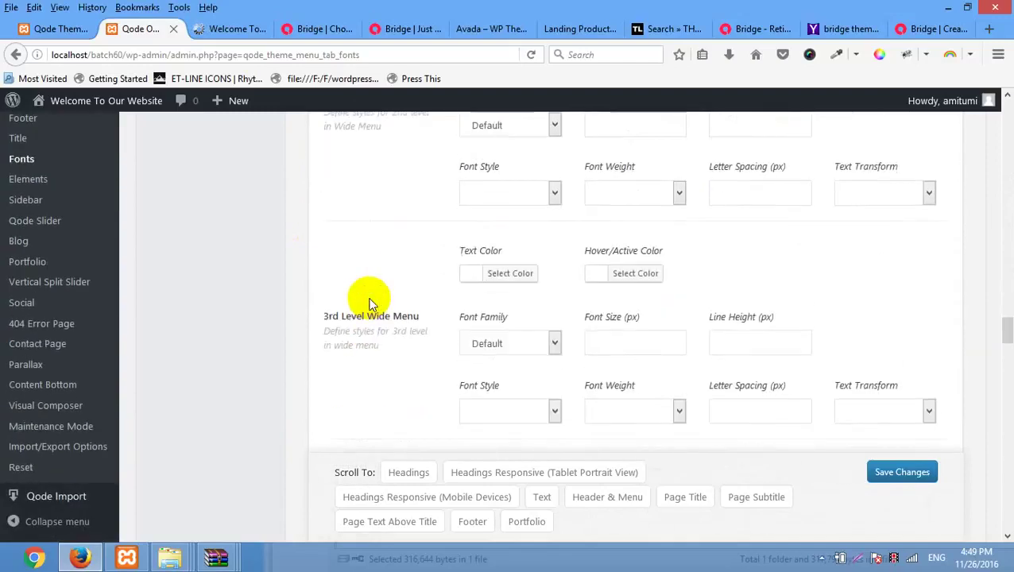
Examine the wide menu, Page Text Above Title and footer font settings in the rest of the Fonts options
{"action": "scroll", "coordinate": [368, 306], "scroll_direction": "down", "scroll_amount": 5}
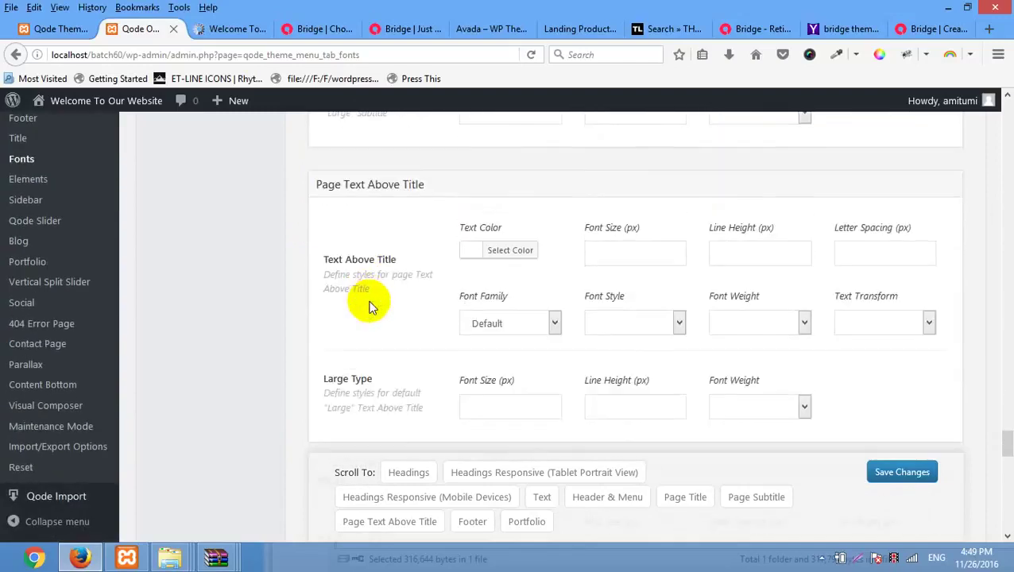
{"action": "scroll", "coordinate": [369, 306], "scroll_direction": "down", "scroll_amount": 10}
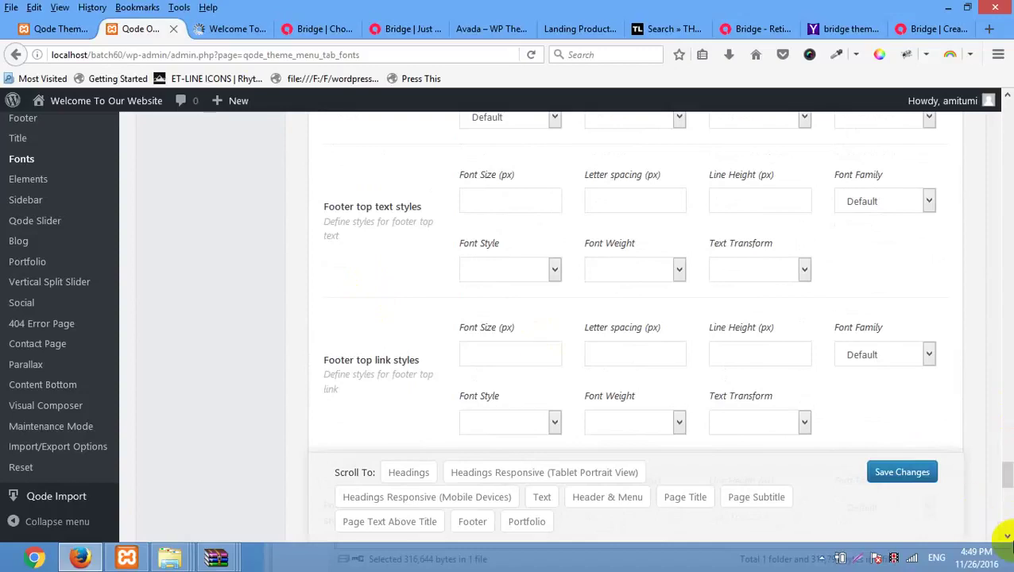
{"action": "left_click_drag", "start_coordinate": [1007, 485], "coordinate": [1007, 153]}
{"action": "scroll", "coordinate": [408, 186], "scroll_direction": "up", "scroll_amount": 14}
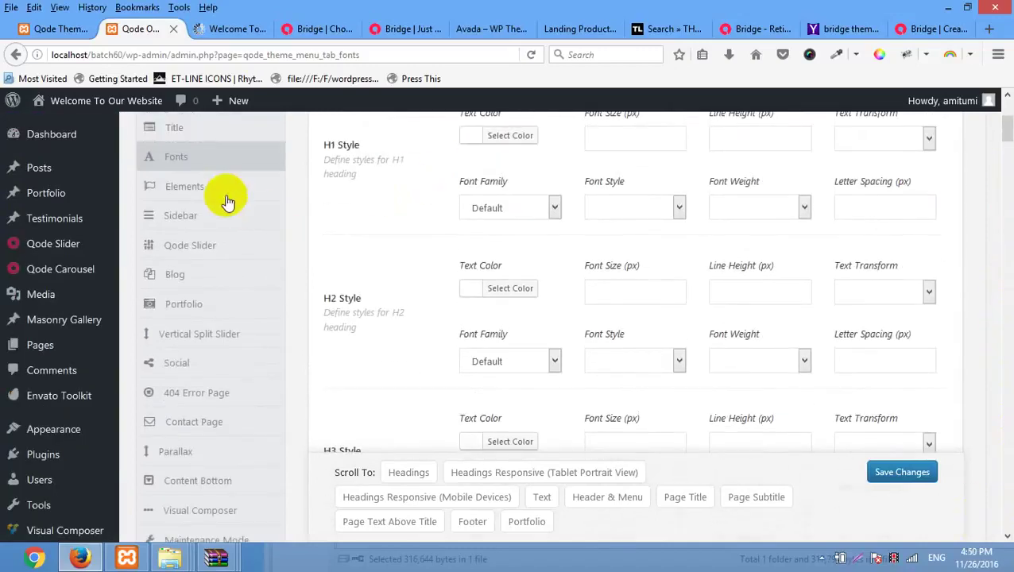
Open the Elements options and examine the Normal separator's color, transparency, thickness and margin fields
{"action": "left_click", "coordinate": [226, 201]}
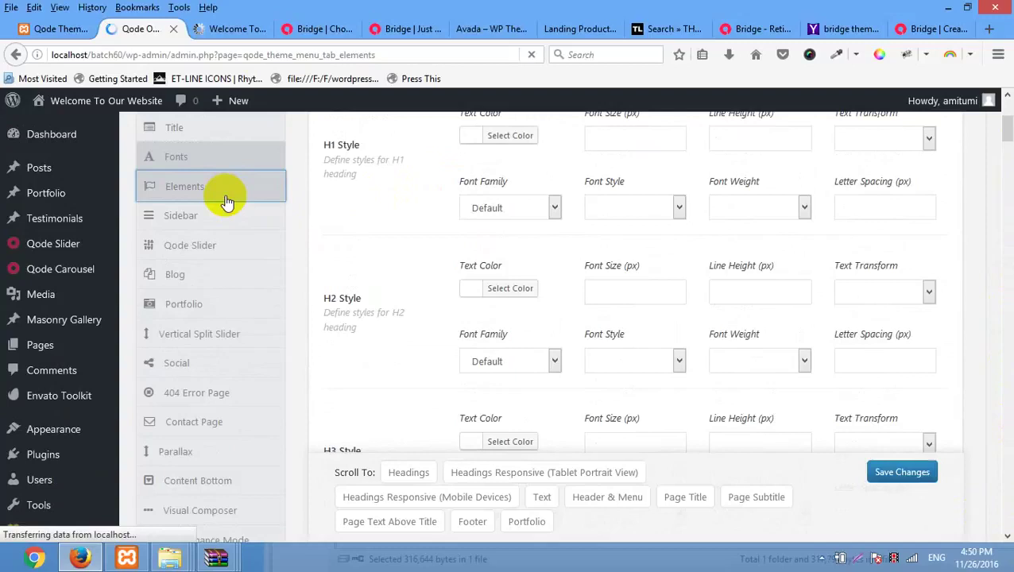
{"action": "scroll", "coordinate": [328, 341], "scroll_direction": "down", "scroll_amount": 3}
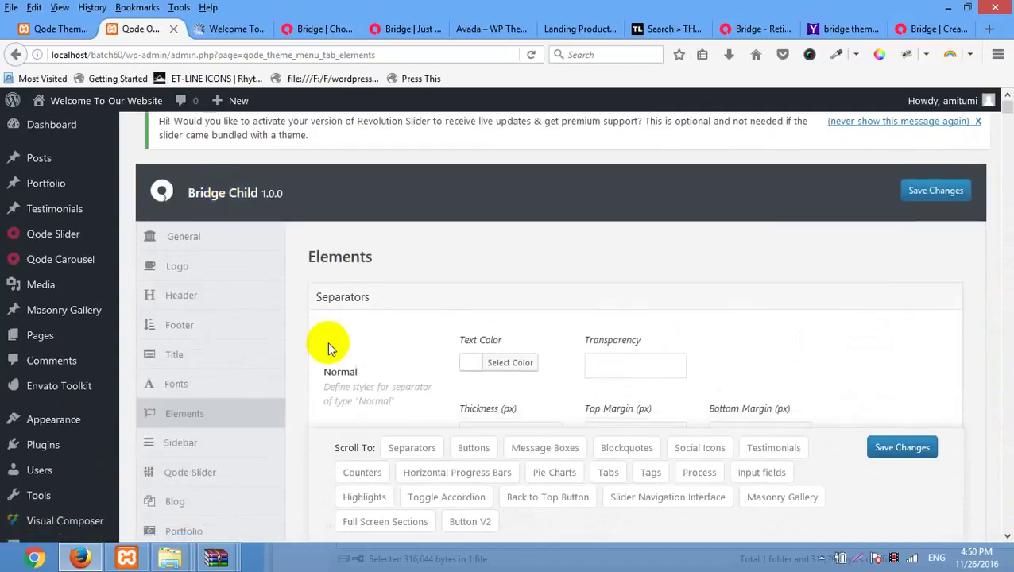
{"action": "scroll", "coordinate": [385, 293], "scroll_direction": "down", "scroll_amount": 2}
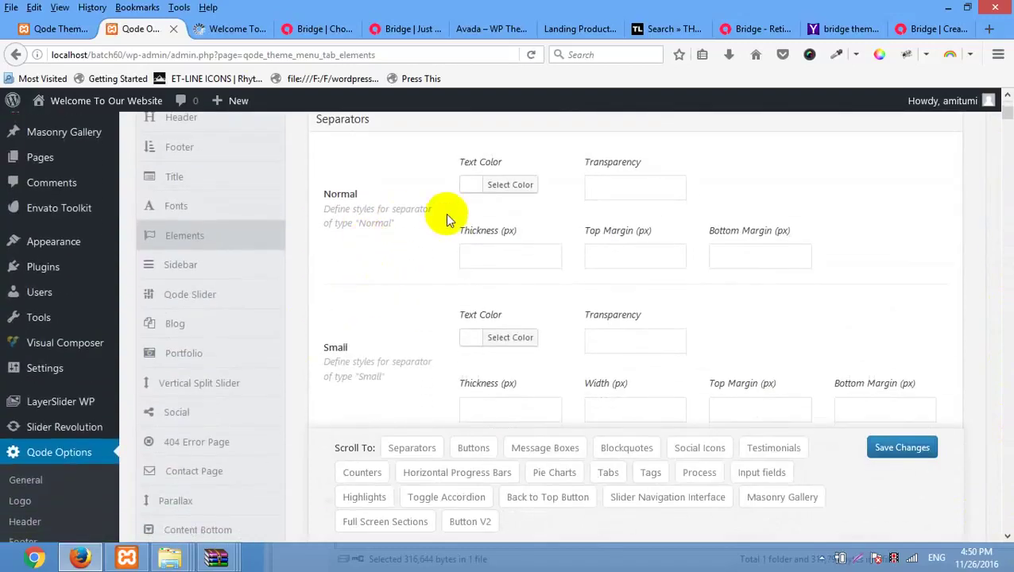
{"action": "scroll", "coordinate": [445, 249], "scroll_direction": "up", "scroll_amount": 2}
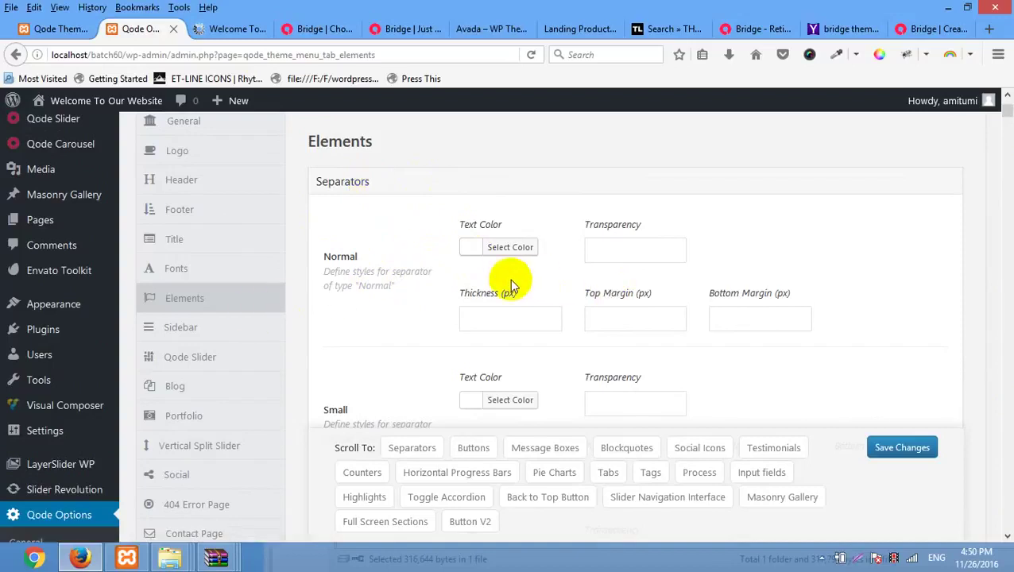
{"action": "left_click", "coordinate": [501, 314]}
{"action": "left_click", "coordinate": [628, 316]}
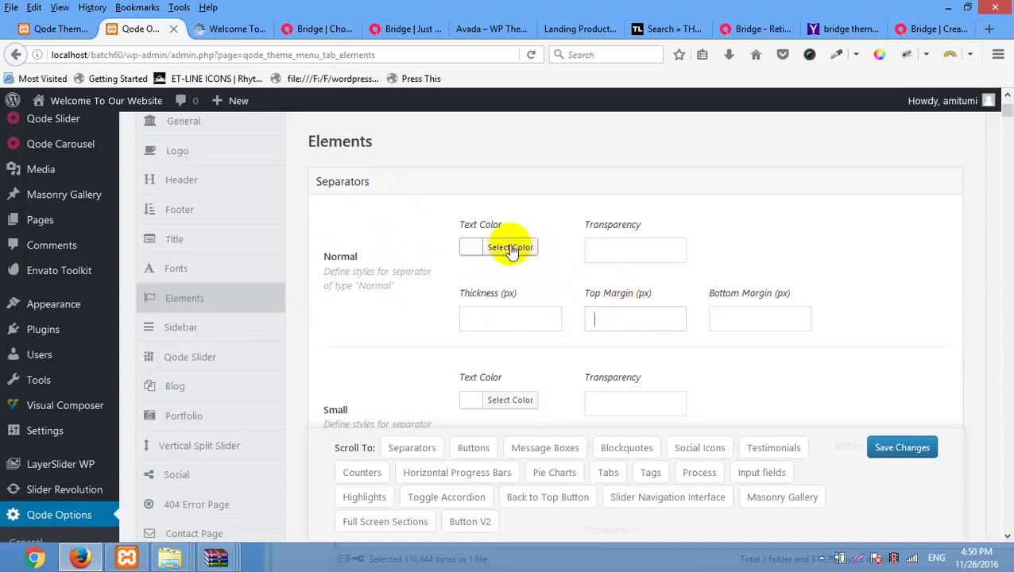
{"action": "left_click", "coordinate": [619, 242]}
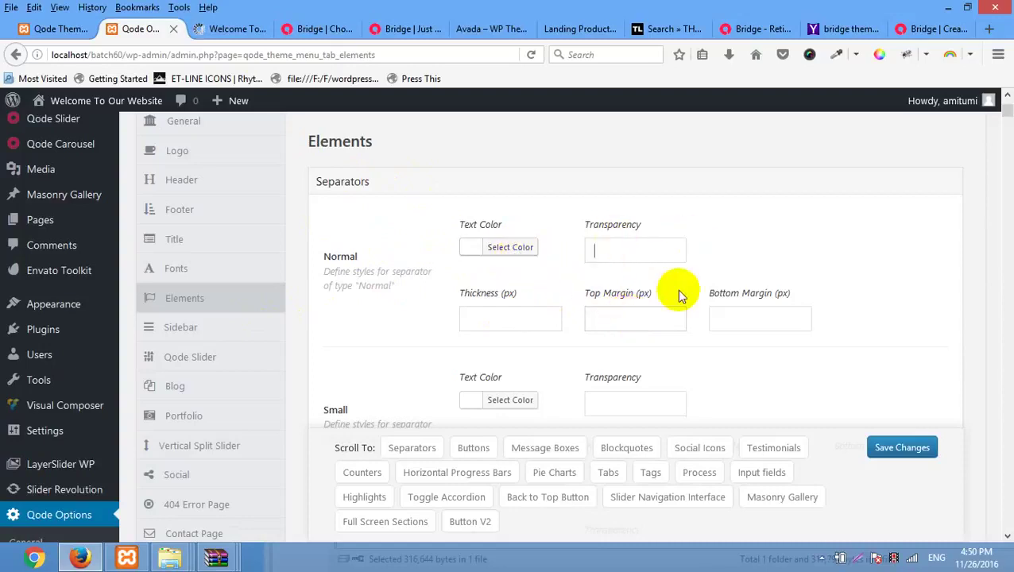
{"action": "left_click", "coordinate": [502, 314]}
{"action": "left_click", "coordinate": [622, 311]}
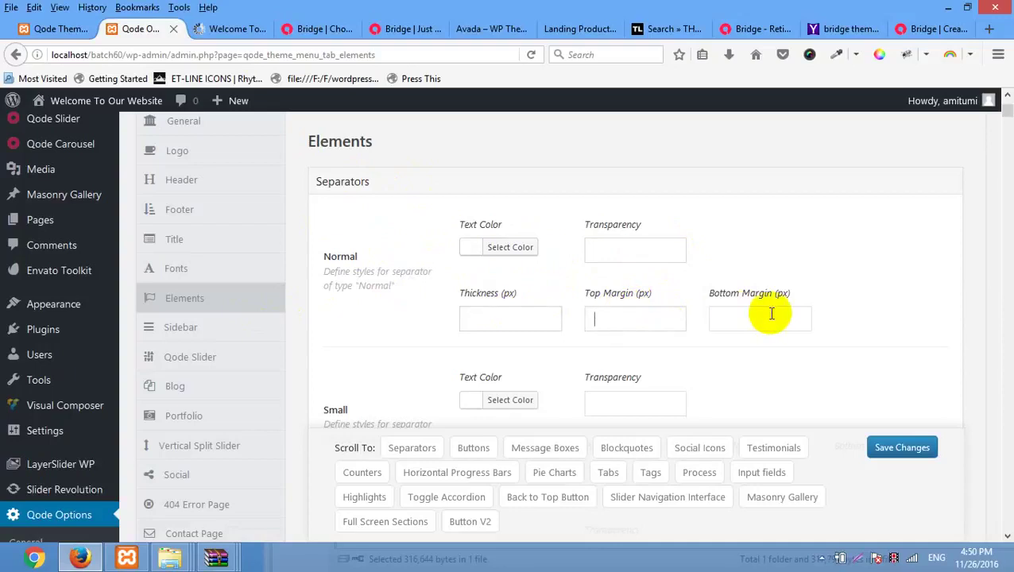
{"action": "left_click", "coordinate": [766, 316]}
Look over the Small separator, Separator with Icon and Buttons settings of the Elements options
{"action": "scroll", "coordinate": [556, 321], "scroll_direction": "down", "scroll_amount": 3}
{"action": "scroll", "coordinate": [358, 330], "scroll_direction": "down", "scroll_amount": 2}
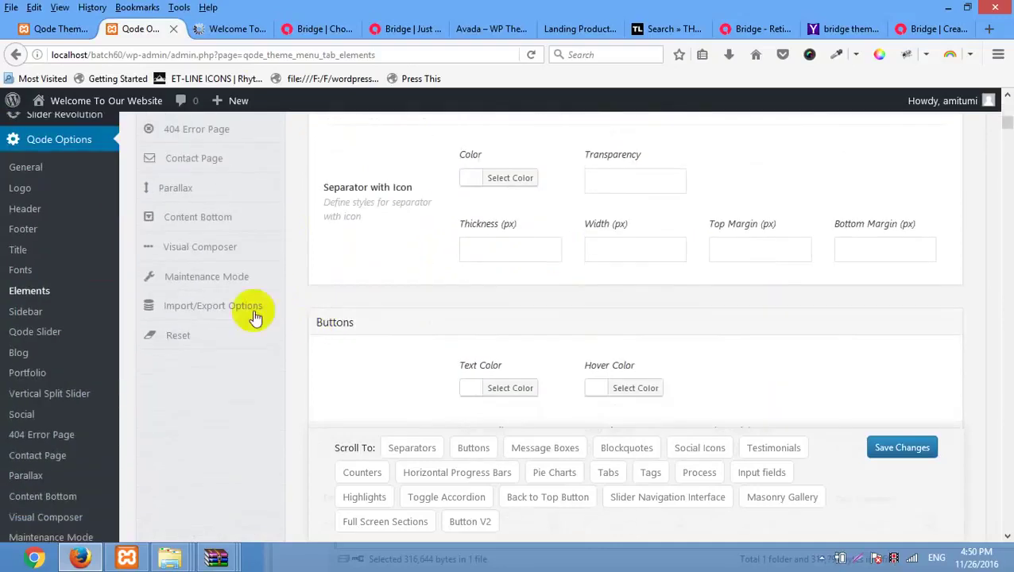
{"action": "scroll", "coordinate": [198, 238], "scroll_direction": "up", "scroll_amount": 2}
{"action": "scroll", "coordinate": [226, 183], "scroll_direction": "up", "scroll_amount": 3}
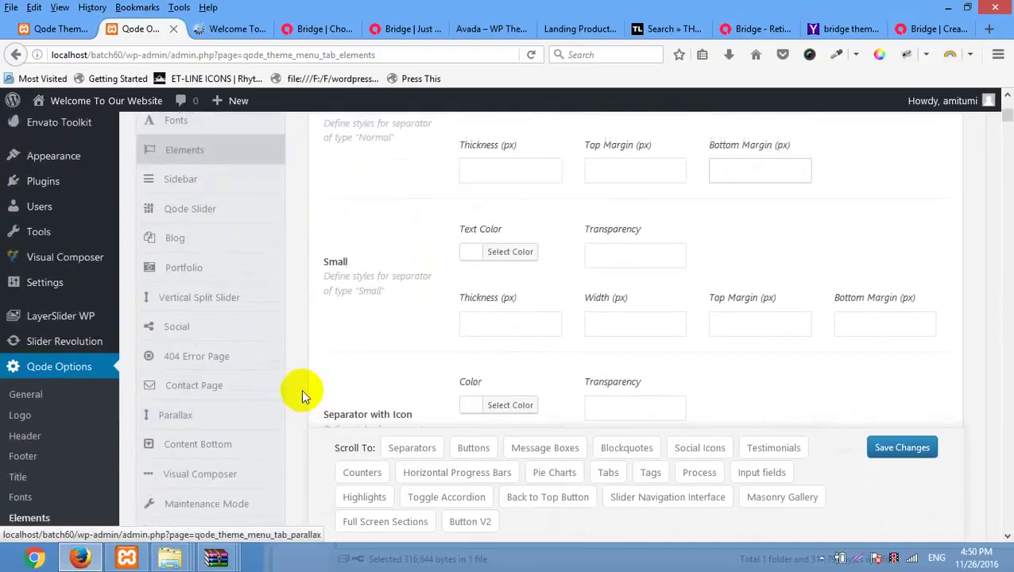
Open the Sidebar options and examine the title, text and link styles for widgets
{"action": "left_click", "coordinate": [209, 268]}
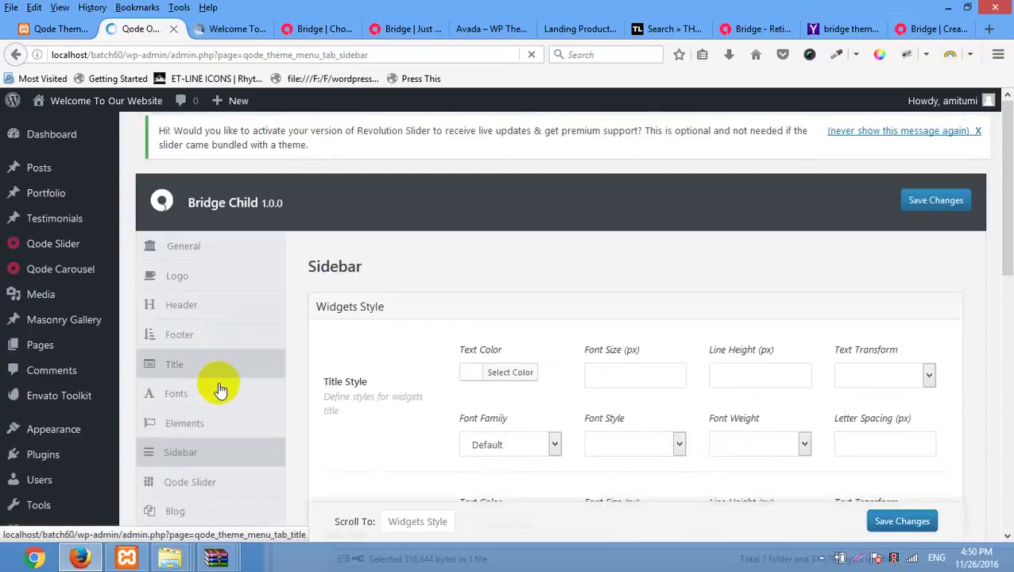
{"action": "scroll", "coordinate": [221, 391], "scroll_direction": "down", "scroll_amount": 3}
{"action": "scroll", "coordinate": [206, 417], "scroll_direction": "down", "scroll_amount": 1}
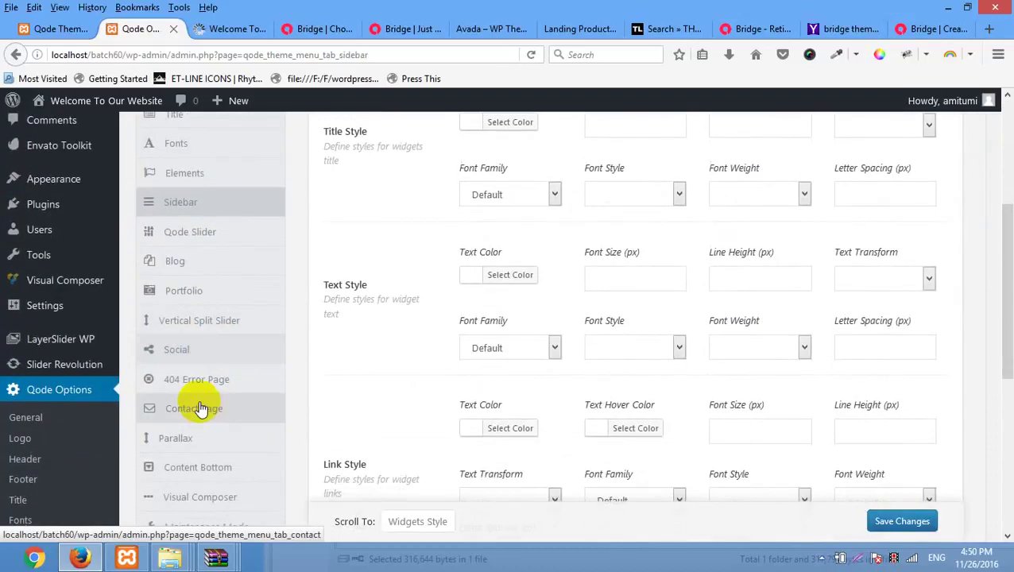
Open the Contact Page options and enable both the Google Map and the contact form
{"action": "left_click", "coordinate": [200, 407]}
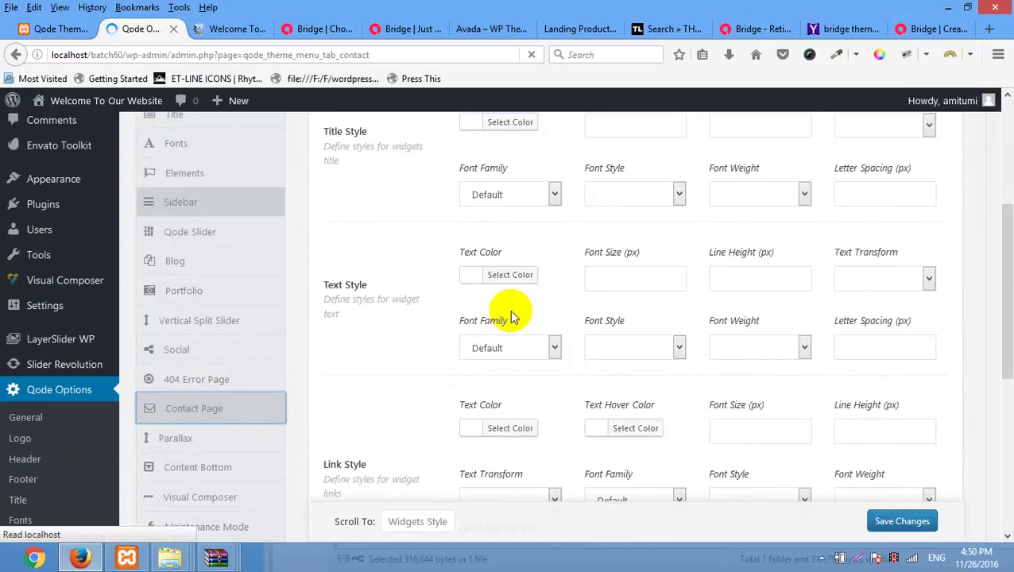
{"action": "scroll", "coordinate": [511, 313], "scroll_direction": "down", "scroll_amount": 3}
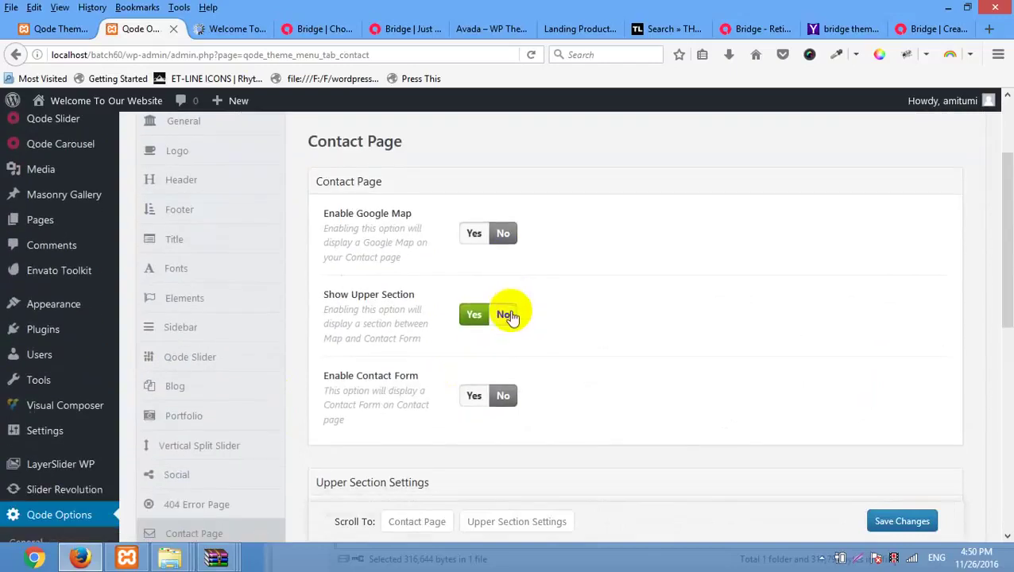
{"action": "left_click", "coordinate": [479, 238]}
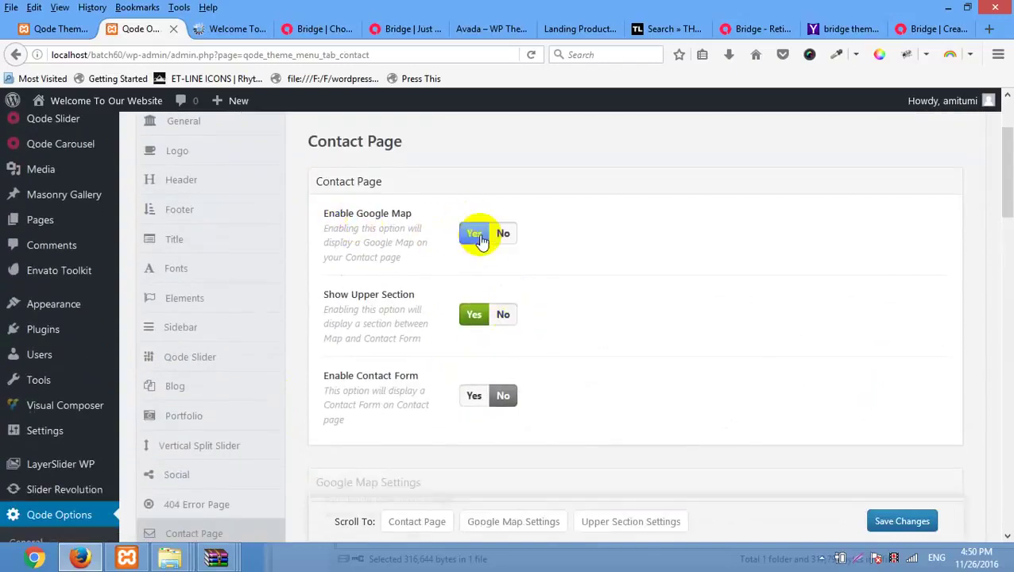
{"action": "scroll", "coordinate": [479, 237], "scroll_direction": "down", "scroll_amount": 3}
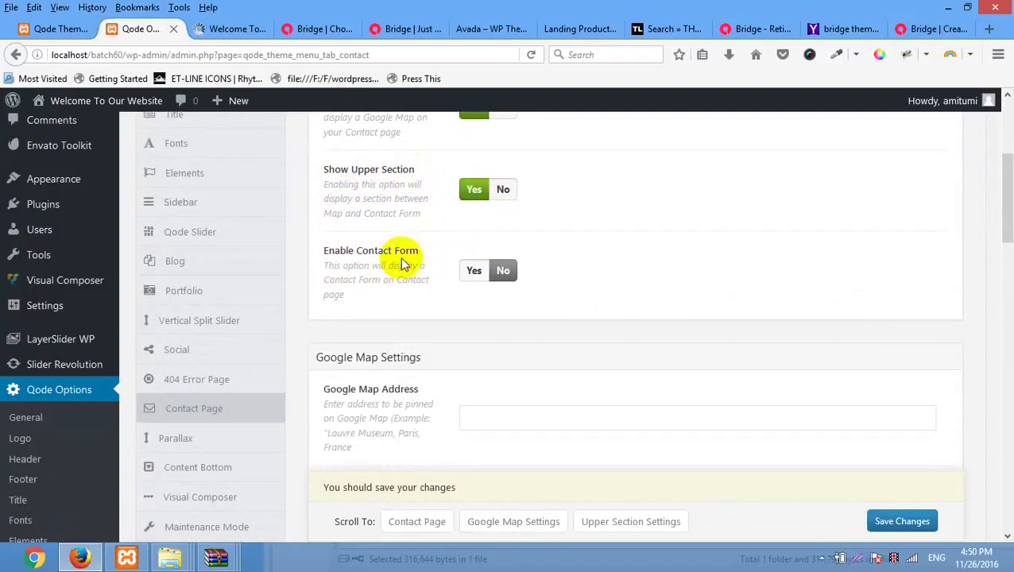
{"action": "scroll", "coordinate": [474, 276], "scroll_direction": "down", "scroll_amount": 3}
{"action": "scroll", "coordinate": [476, 266], "scroll_direction": "up", "scroll_amount": 1}
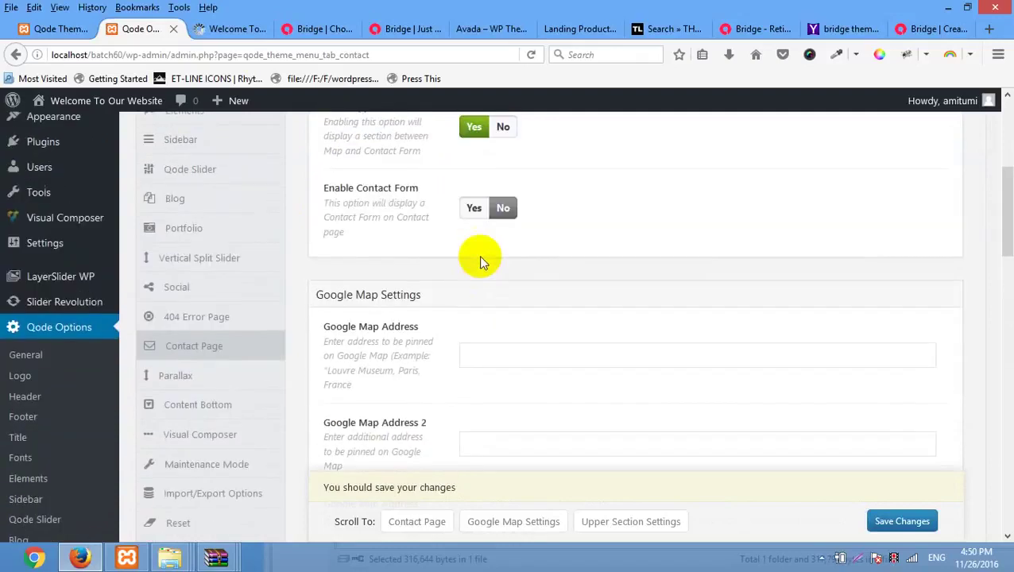
{"action": "left_click", "coordinate": [474, 211]}
Examine the Google Map settings for pin image, map height, zoom and custom map style
{"action": "scroll", "coordinate": [477, 223], "scroll_direction": "down", "scroll_amount": 8}
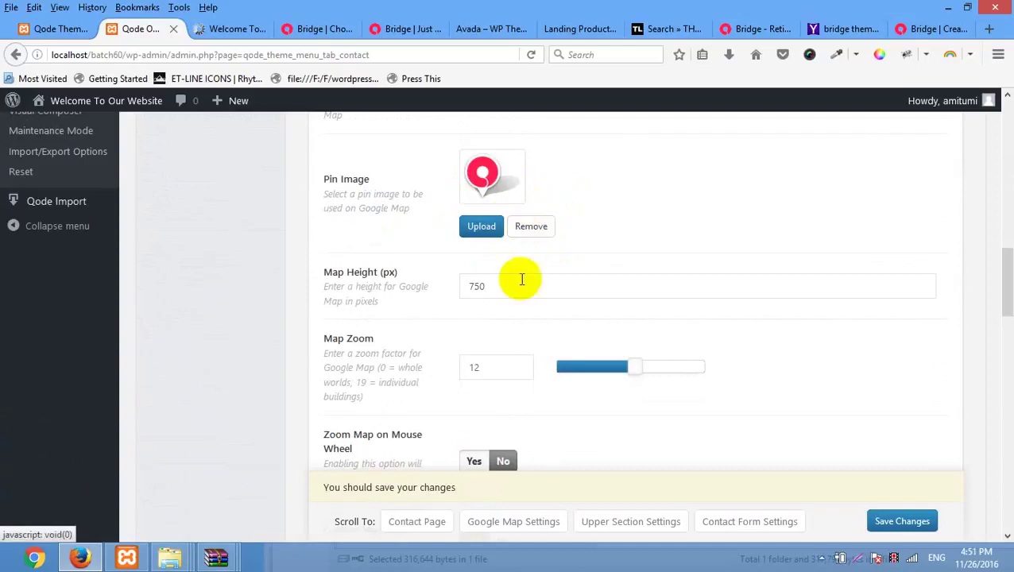
{"action": "left_click_drag", "start_coordinate": [332, 274], "coordinate": [402, 267]}
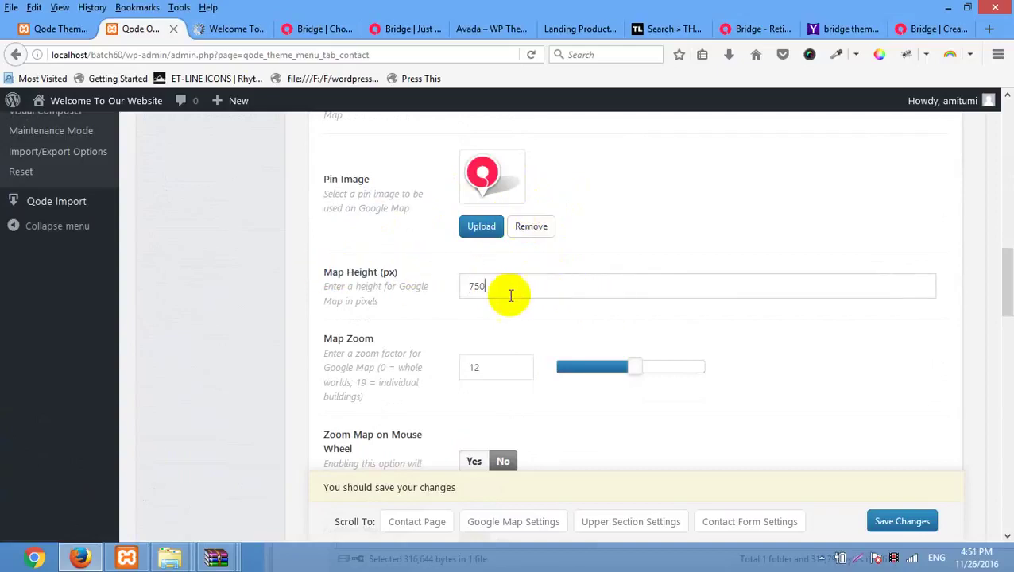
{"action": "scroll", "coordinate": [502, 294], "scroll_direction": "down", "scroll_amount": 3}
{"action": "scroll", "coordinate": [431, 315], "scroll_direction": "down", "scroll_amount": 12}
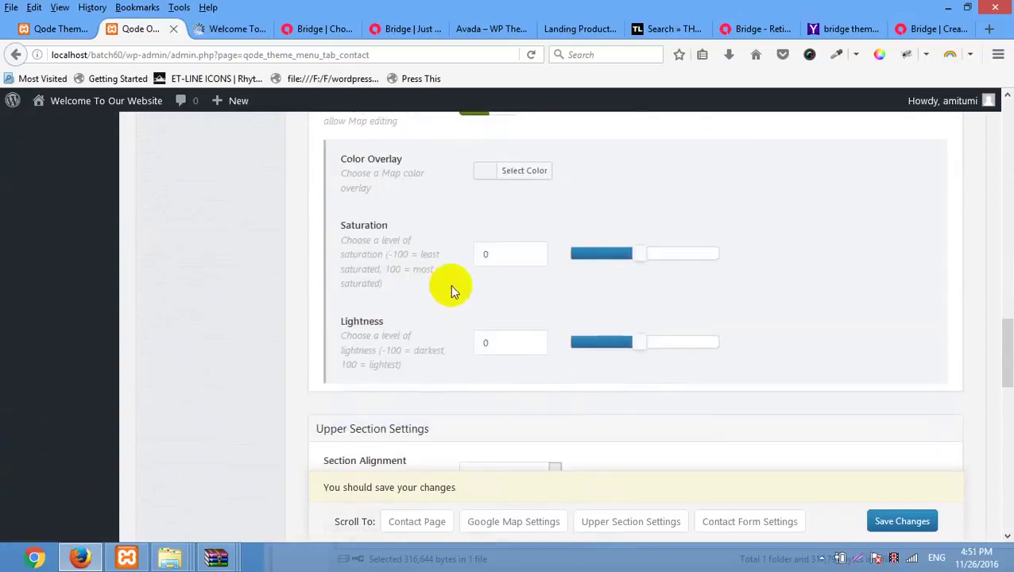
{"action": "scroll", "coordinate": [490, 304], "scroll_direction": "down", "scroll_amount": 3}
{"action": "scroll", "coordinate": [491, 300], "scroll_direction": "up", "scroll_amount": 15}
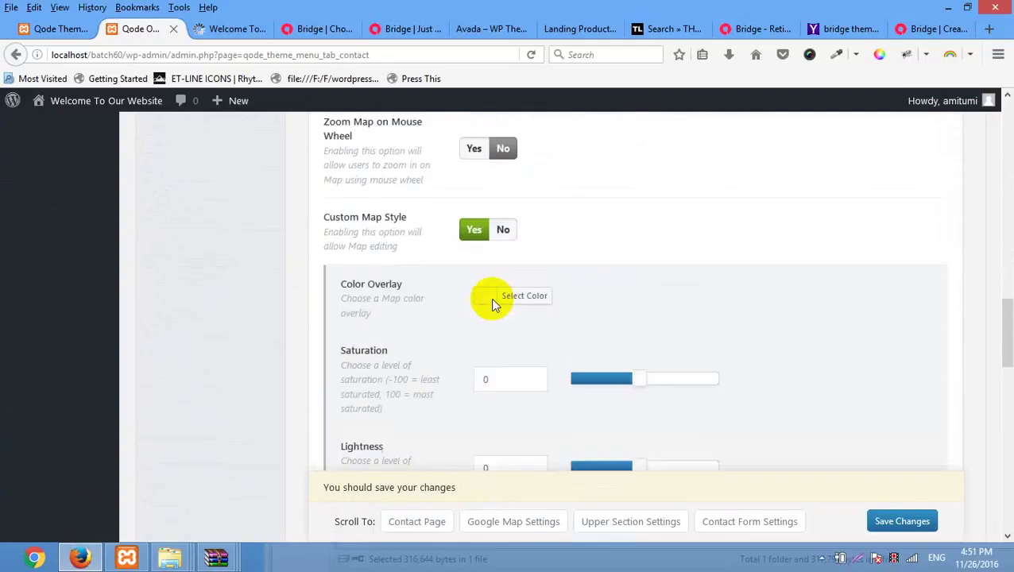
Enter the location's postal address as the first Google Map Address
{"action": "scroll", "coordinate": [491, 299], "scroll_direction": "up", "scroll_amount": 6}
{"action": "scroll", "coordinate": [492, 278], "scroll_direction": "down", "scroll_amount": 2}
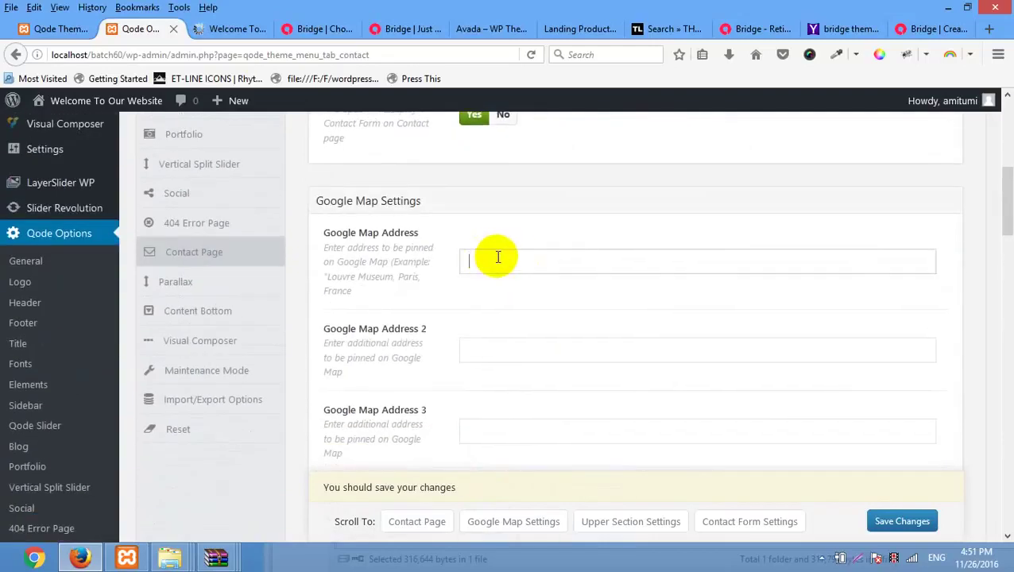
{"action": "left_click", "coordinate": [499, 256]}
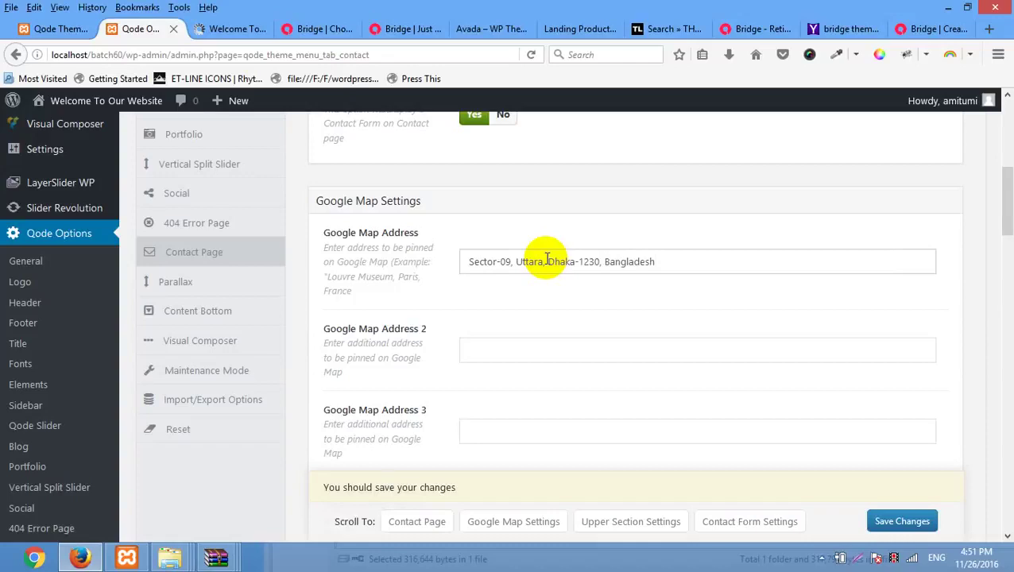
Enter the recipient's e-mail address as Mail Send To in the Contact Form Settings
{"action": "scroll", "coordinate": [547, 260], "scroll_direction": "down", "scroll_amount": 5}
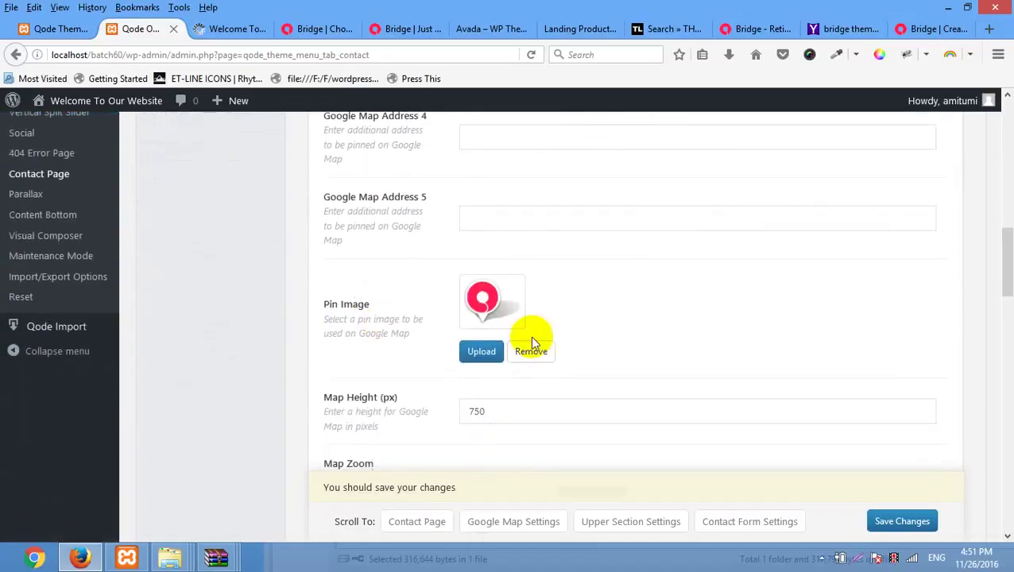
{"action": "scroll", "coordinate": [509, 317], "scroll_direction": "down", "scroll_amount": 2}
{"action": "scroll", "coordinate": [502, 310], "scroll_direction": "down", "scroll_amount": 3}
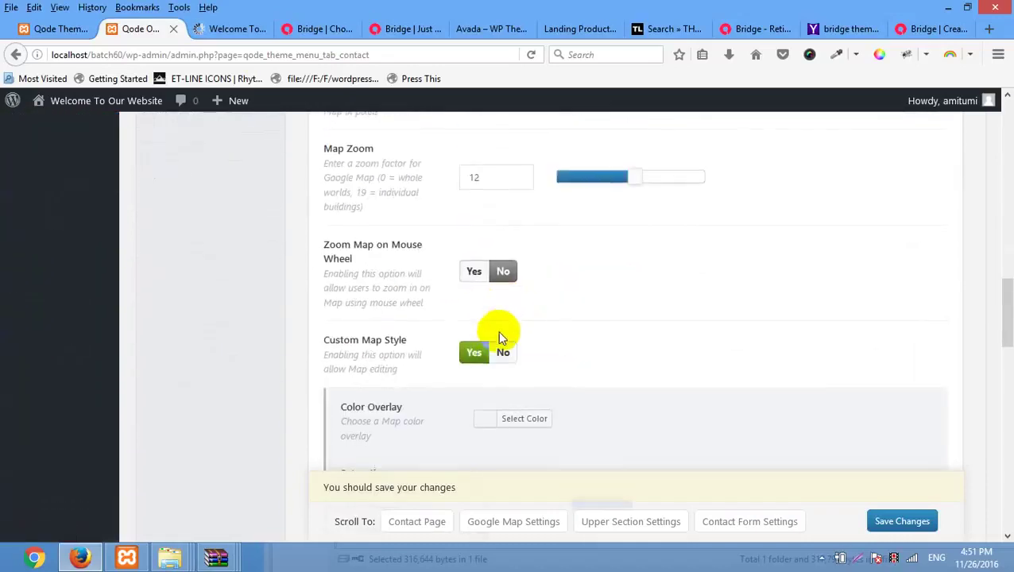
{"action": "scroll", "coordinate": [477, 334], "scroll_direction": "down", "scroll_amount": 6}
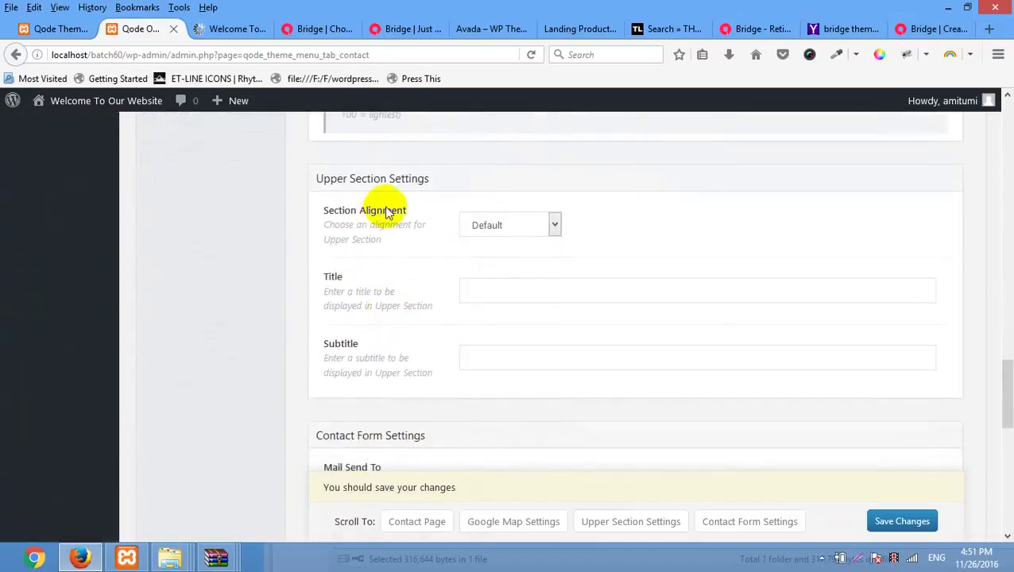
{"action": "scroll", "coordinate": [396, 301], "scroll_direction": "down", "scroll_amount": 3}
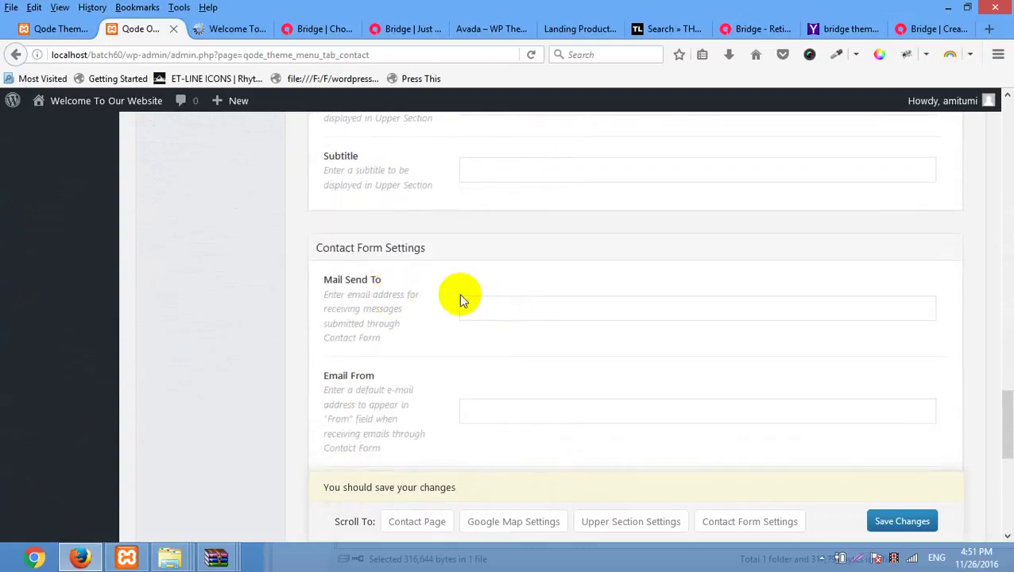
{"action": "left_click", "coordinate": [493, 309]}
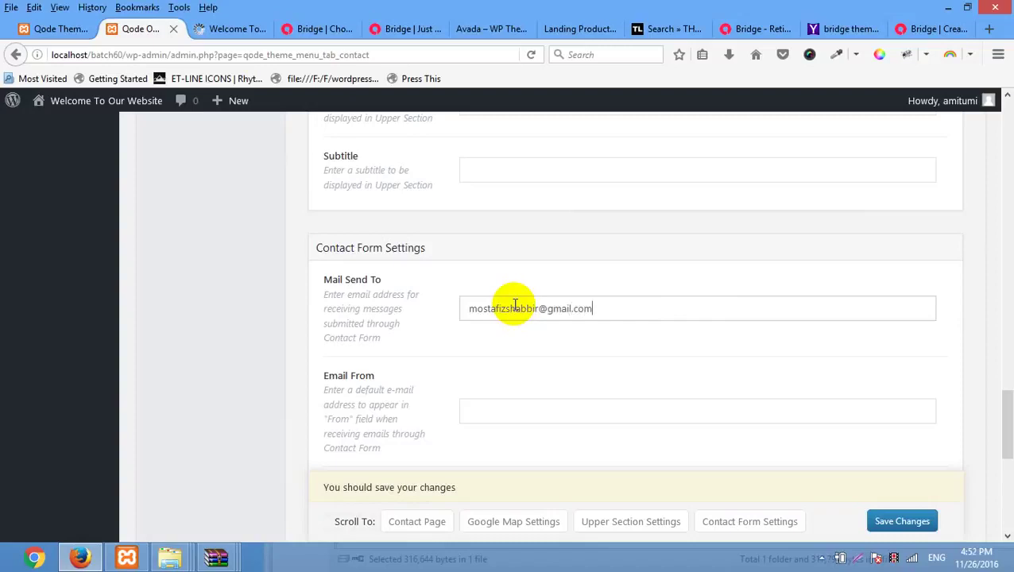
Examine the Email From and Email Subject fields of the Contact Form Settings
{"action": "scroll", "coordinate": [515, 306], "scroll_direction": "down", "scroll_amount": 2}
{"action": "left_click", "coordinate": [464, 344]}
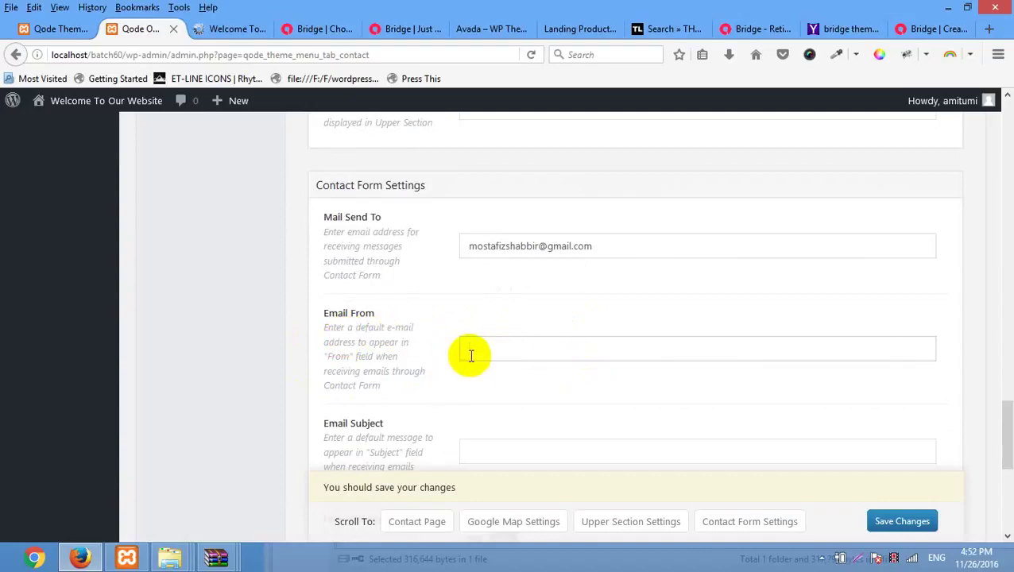
{"action": "scroll", "coordinate": [459, 378], "scroll_direction": "down", "scroll_amount": 5}
{"action": "left_click", "coordinate": [512, 264]}
{"action": "scroll", "coordinate": [469, 310], "scroll_direction": "down", "scroll_amount": 3}
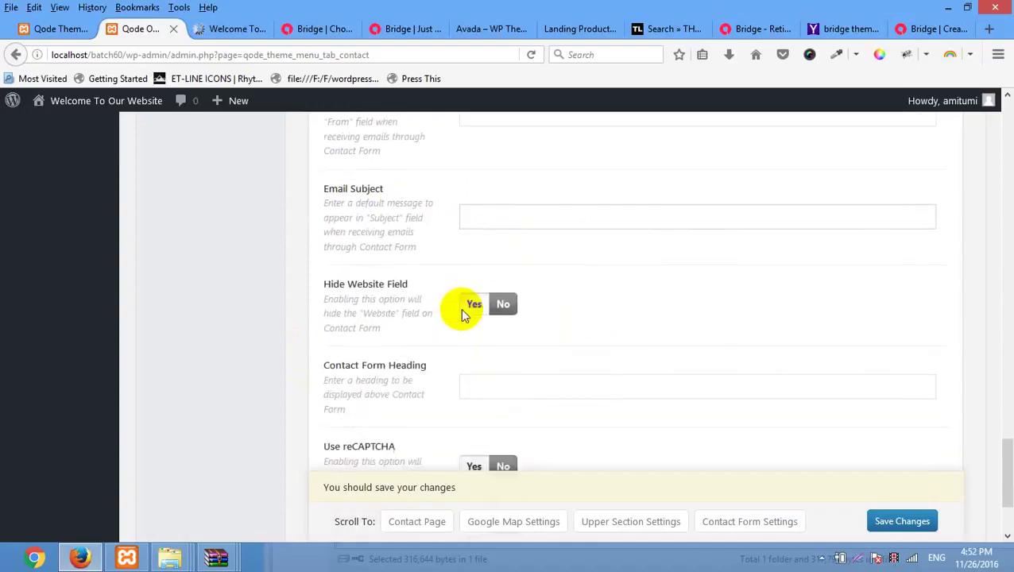
Switch the Hide Website Field option to Yes and back to No
{"action": "left_click", "coordinate": [477, 226]}
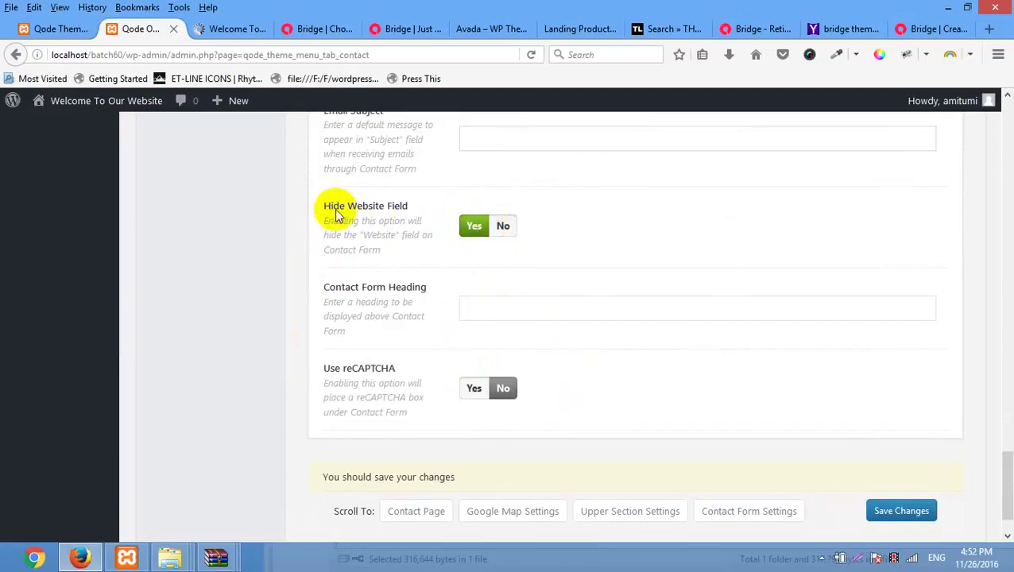
{"action": "left_click", "coordinate": [502, 225]}
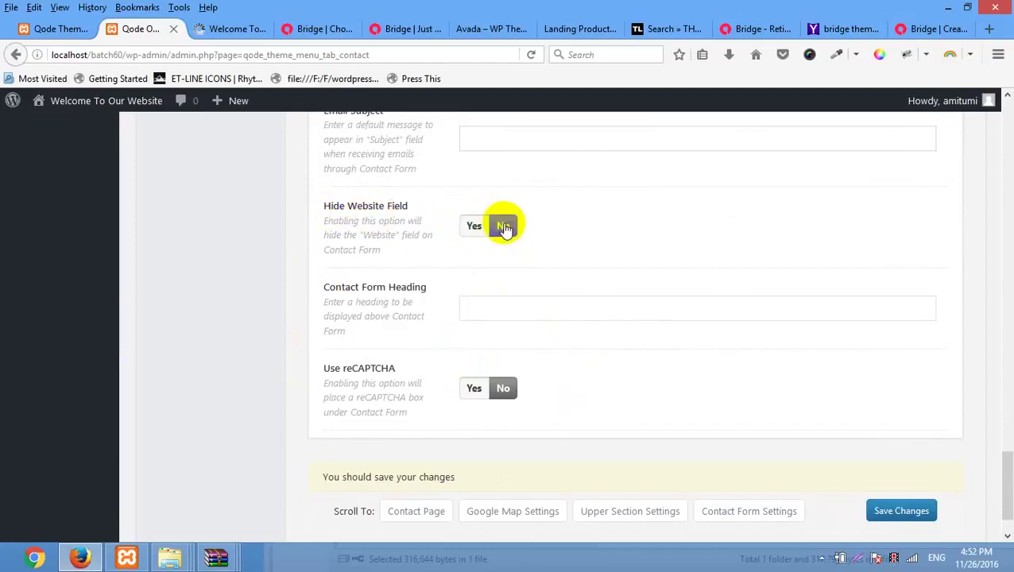
{"action": "scroll", "coordinate": [505, 243], "scroll_direction": "down", "scroll_amount": 2}
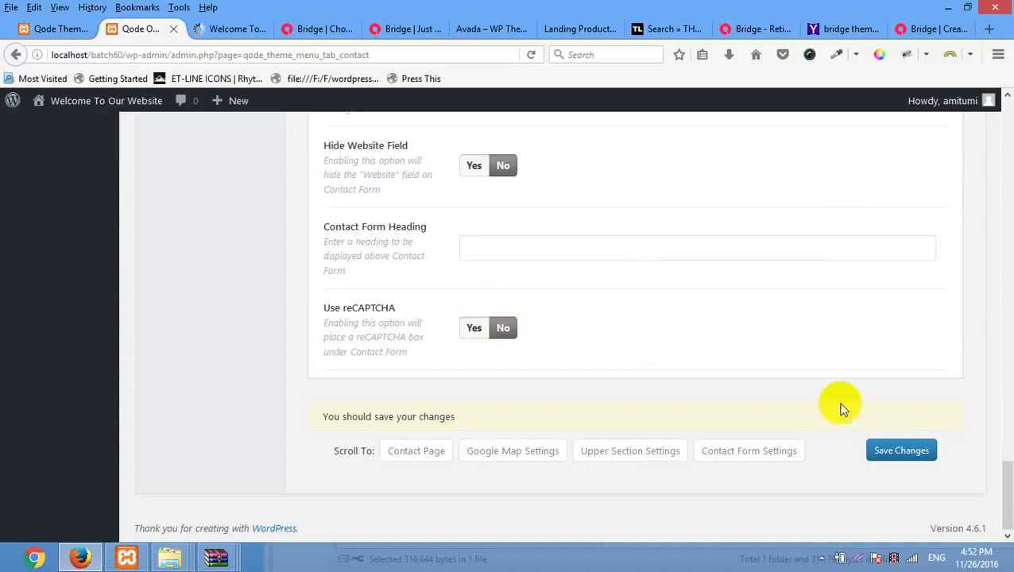
Switch Use reCAPTCHA to Yes to review its public and private key fields, and switch it back to No
{"action": "left_click", "coordinate": [473, 328]}
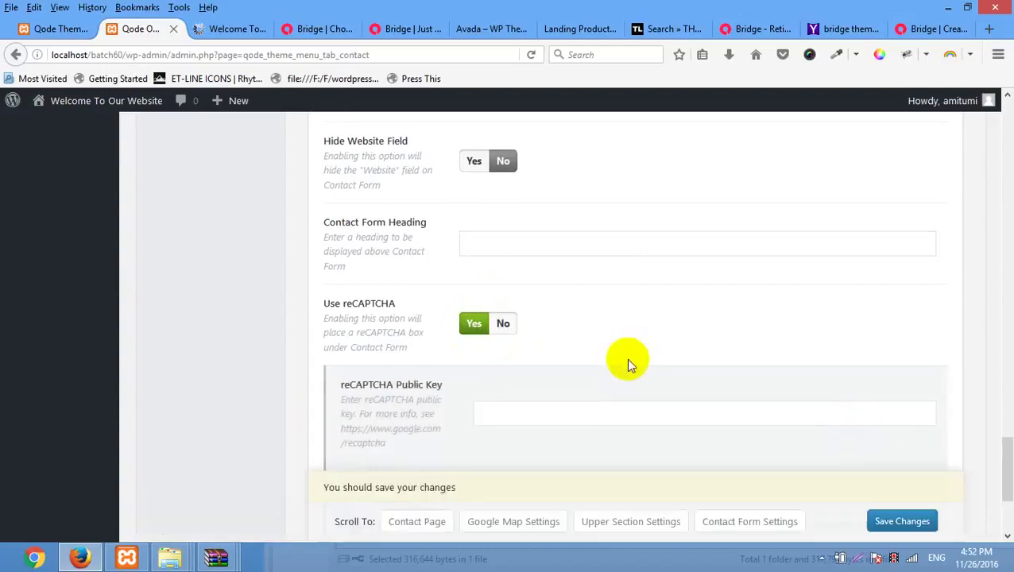
{"action": "scroll", "coordinate": [475, 238], "scroll_direction": "down", "scroll_amount": 4}
{"action": "left_click", "coordinate": [499, 229]}
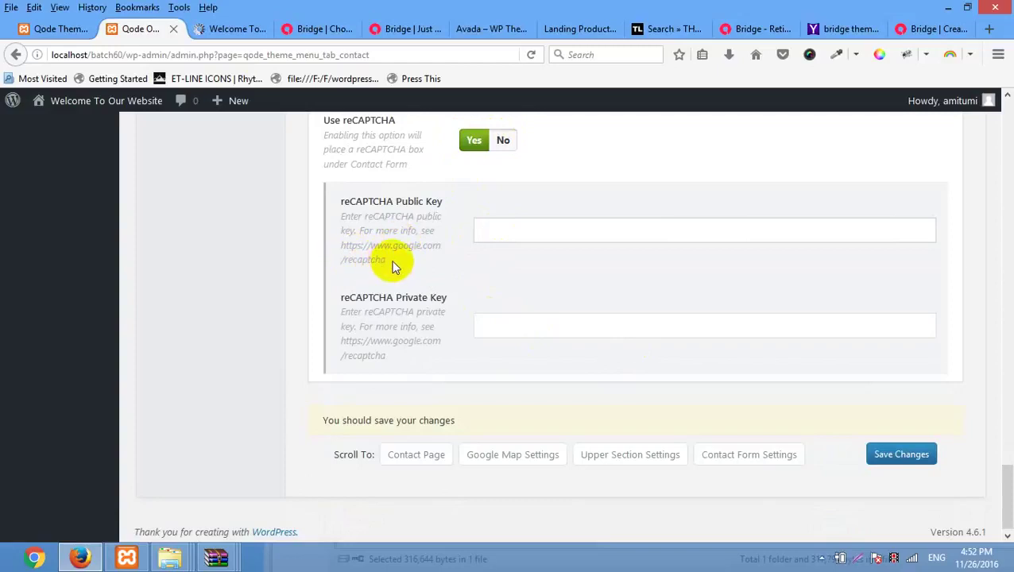
{"action": "left_click_drag", "start_coordinate": [387, 262], "coordinate": [341, 246]}
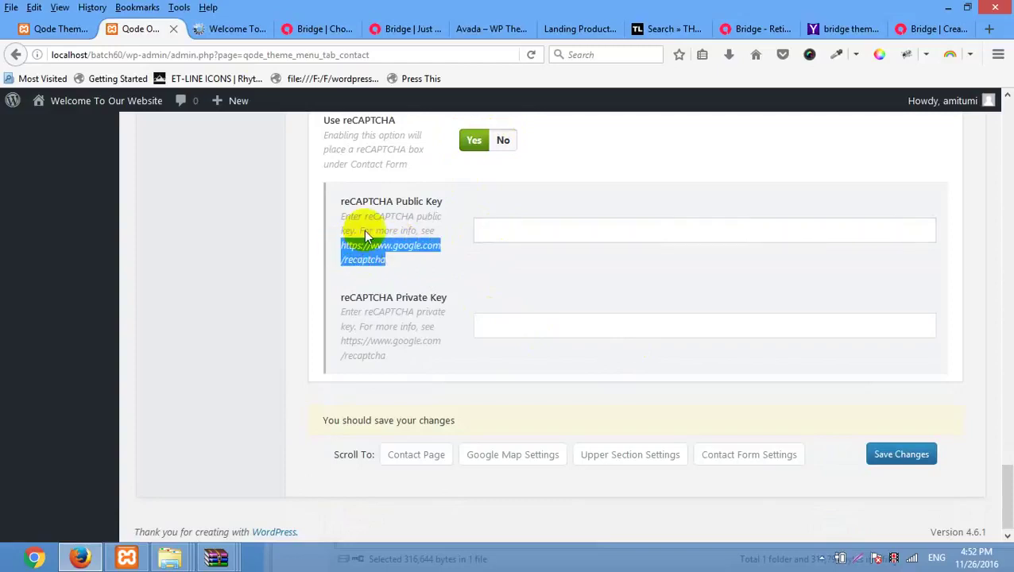
{"action": "left_click", "coordinate": [500, 141]}
Save the changes made to the Contact Page options
{"action": "left_click", "coordinate": [897, 451]}
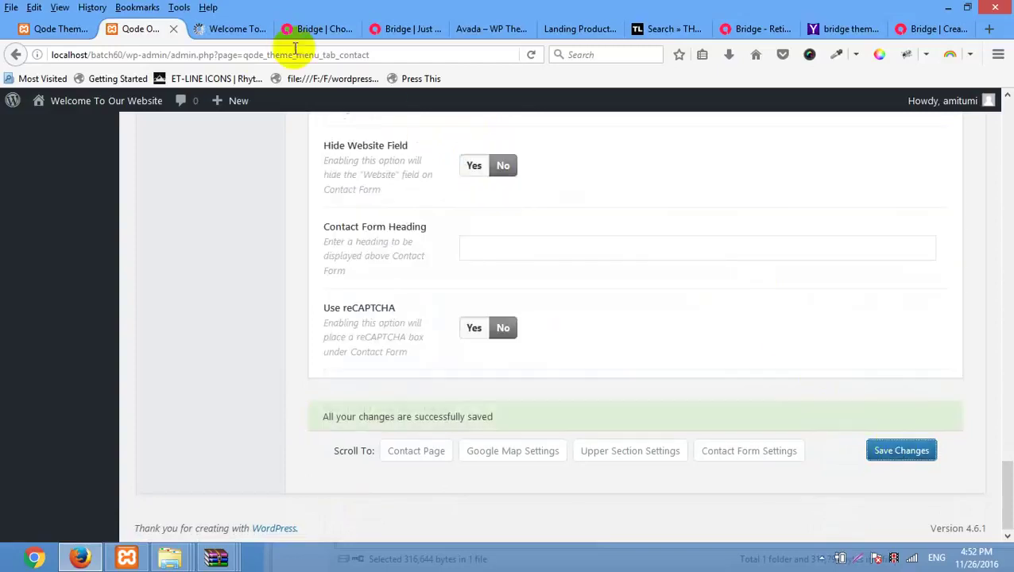
{"action": "left_click", "coordinate": [219, 29]}
{"action": "left_click", "coordinate": [142, 31]}
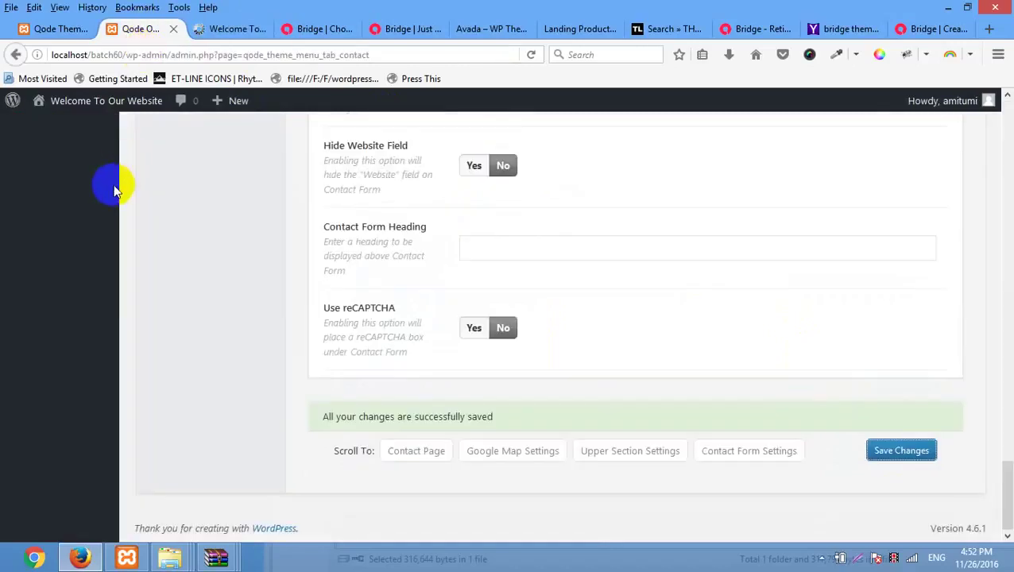
Open the form for adding a new WordPress page in a separate browser tab
{"action": "scroll", "coordinate": [163, 203], "scroll_direction": "up", "scroll_amount": 10}
{"action": "scroll", "coordinate": [169, 198], "scroll_direction": "up", "scroll_amount": 10}
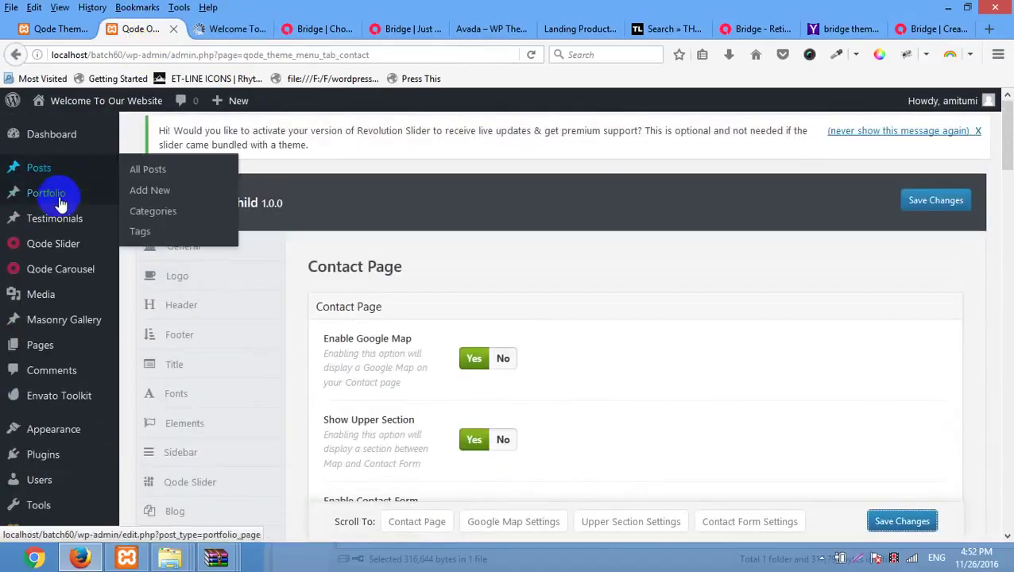
{"action": "mouse_move", "coordinate": [49, 253]}
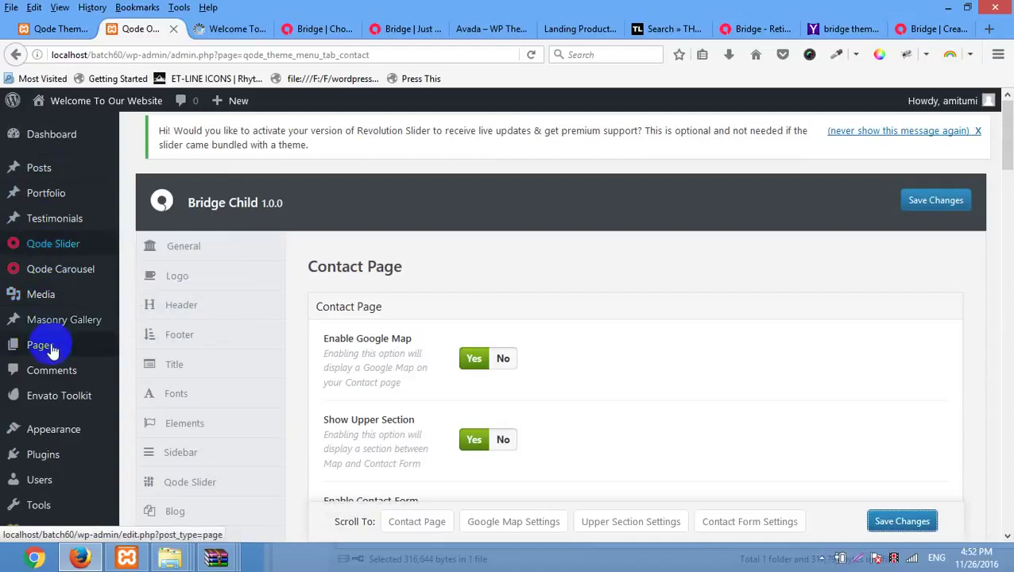
{"action": "mouse_move", "coordinate": [45, 346]}
{"action": "right_click", "coordinate": [162, 368]}
{"action": "left_click", "coordinate": [267, 163]}
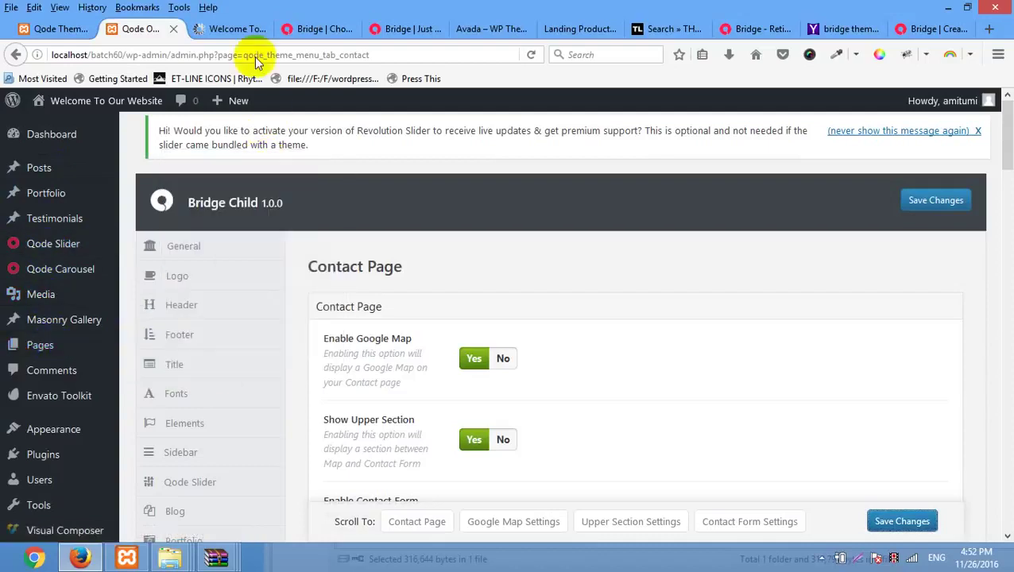
{"action": "left_click", "coordinate": [208, 29]}
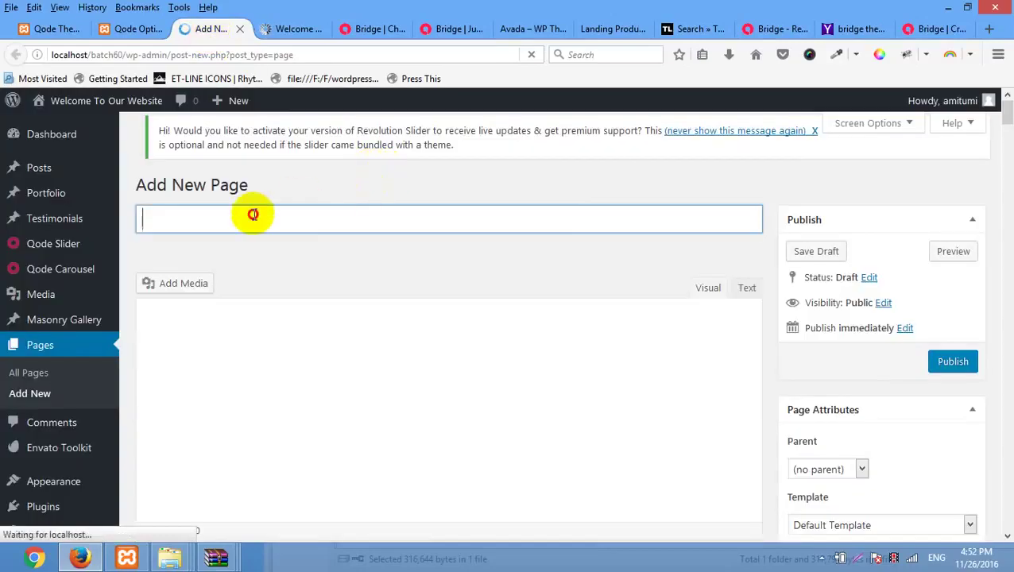
Title the new page "Contact"
{"action": "type", "text": "Contra"}
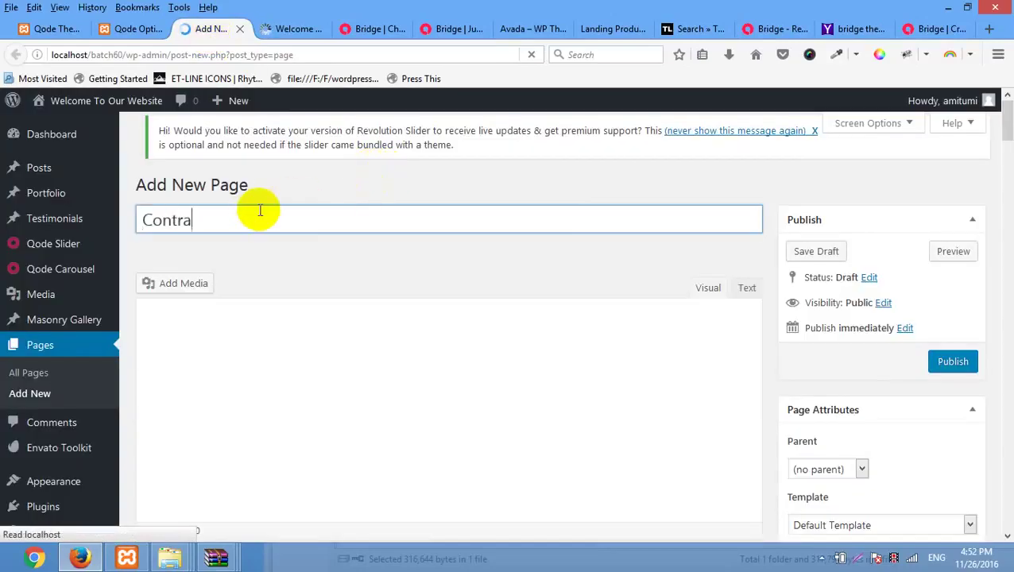
{"action": "key", "text": "BackSpace"}
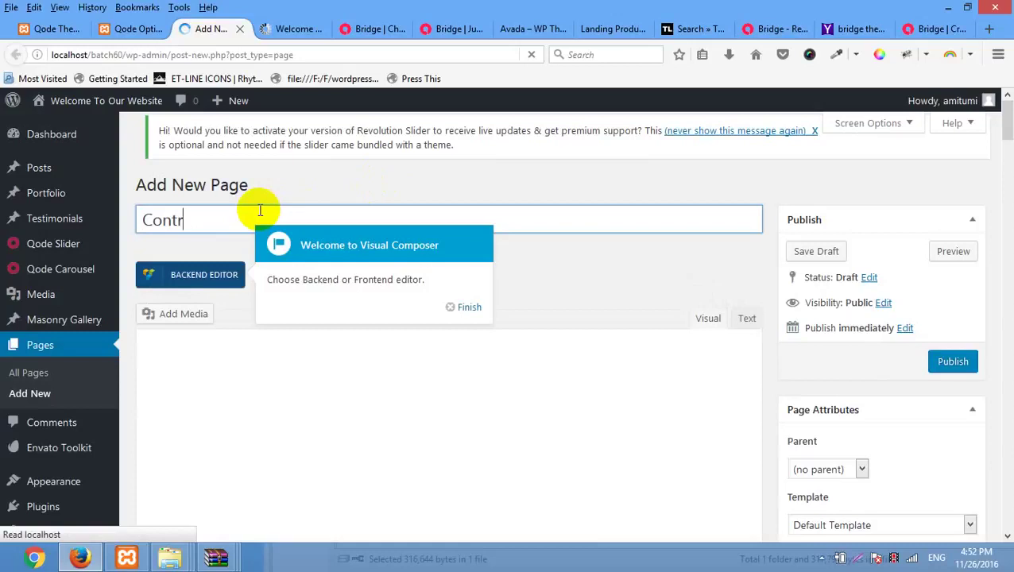
{"action": "type", "text": "act"}
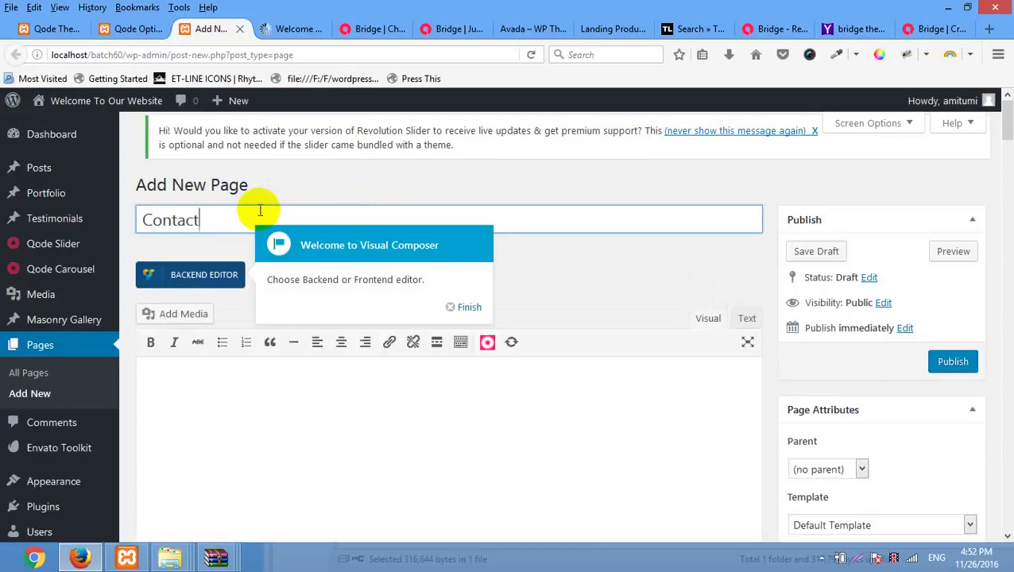
Assign the Contact Page template to the new page and publish it
{"action": "scroll", "coordinate": [842, 381], "scroll_direction": "down", "scroll_amount": 3}
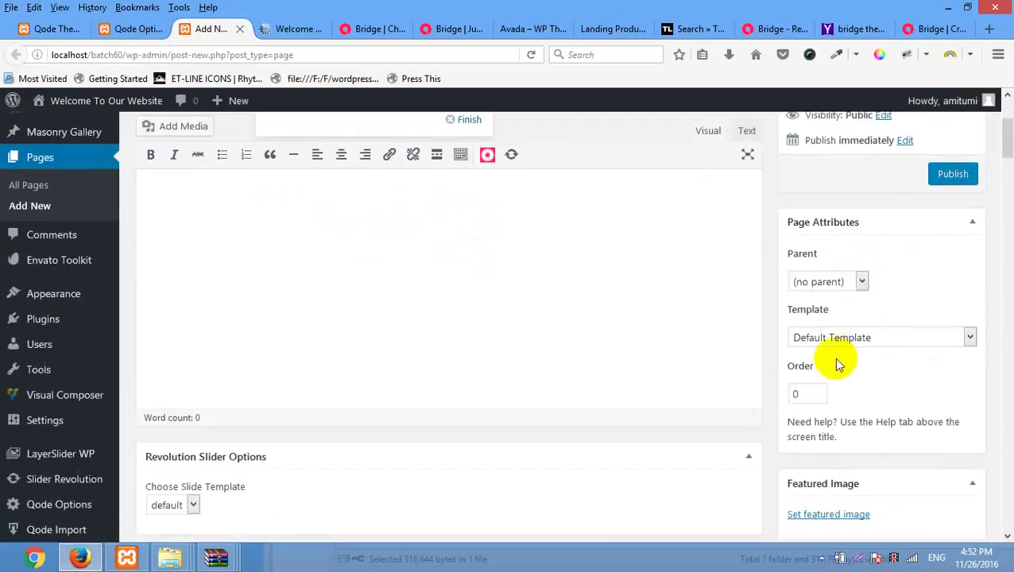
{"action": "left_click", "coordinate": [855, 337]}
{"action": "scroll", "coordinate": [856, 435], "scroll_direction": "down", "scroll_amount": 3}
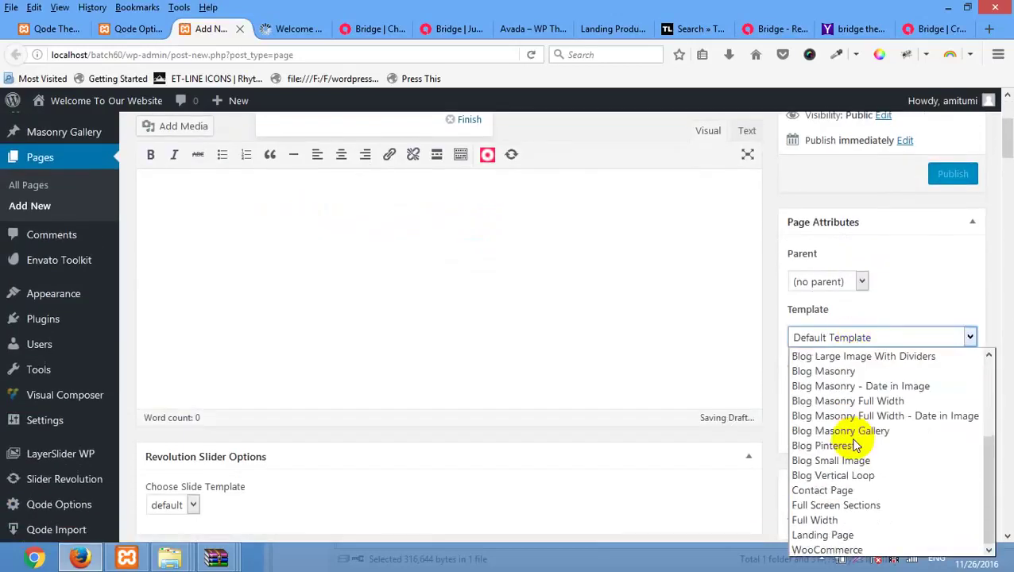
{"action": "left_click", "coordinate": [873, 490]}
{"action": "left_click", "coordinate": [957, 177]}
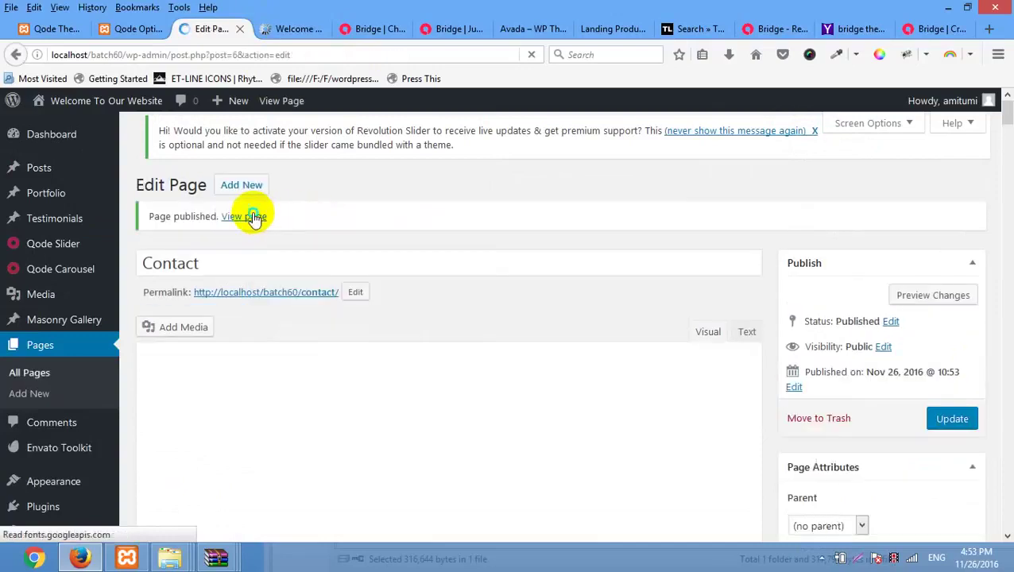
View the published Contact page in a new browser tab and examine its map area and contact form
{"action": "right_click", "coordinate": [252, 216]}
{"action": "left_click", "coordinate": [271, 30]}
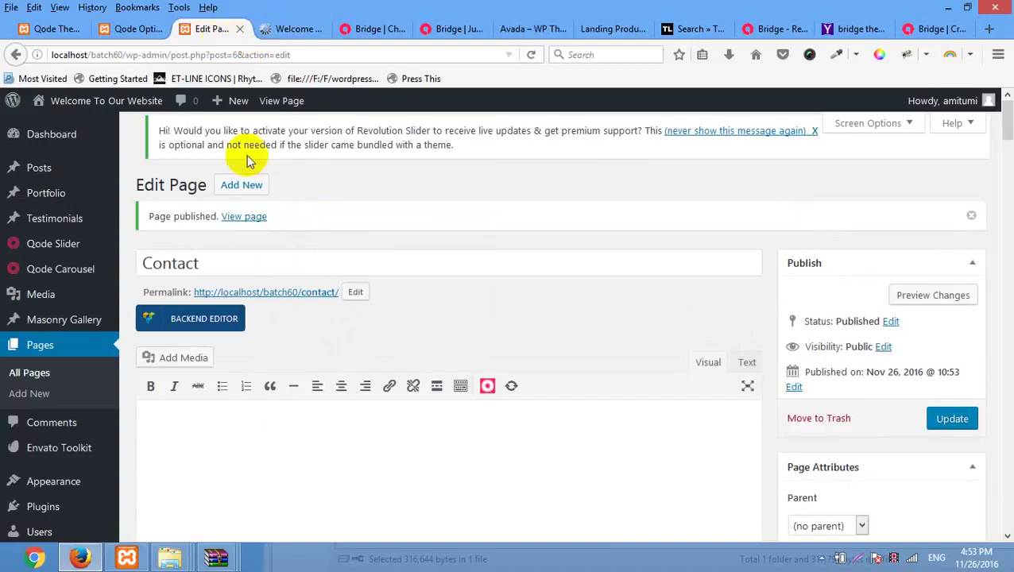
{"action": "left_click", "coordinate": [284, 29]}
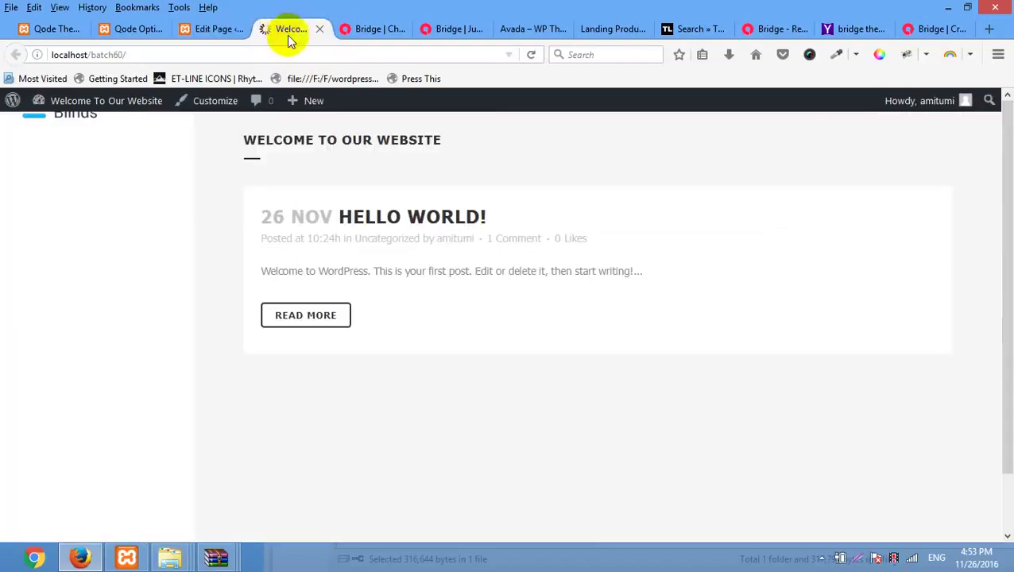
{"action": "left_click", "coordinate": [215, 34]}
{"action": "right_click", "coordinate": [254, 219]}
{"action": "left_click", "coordinate": [294, 229]}
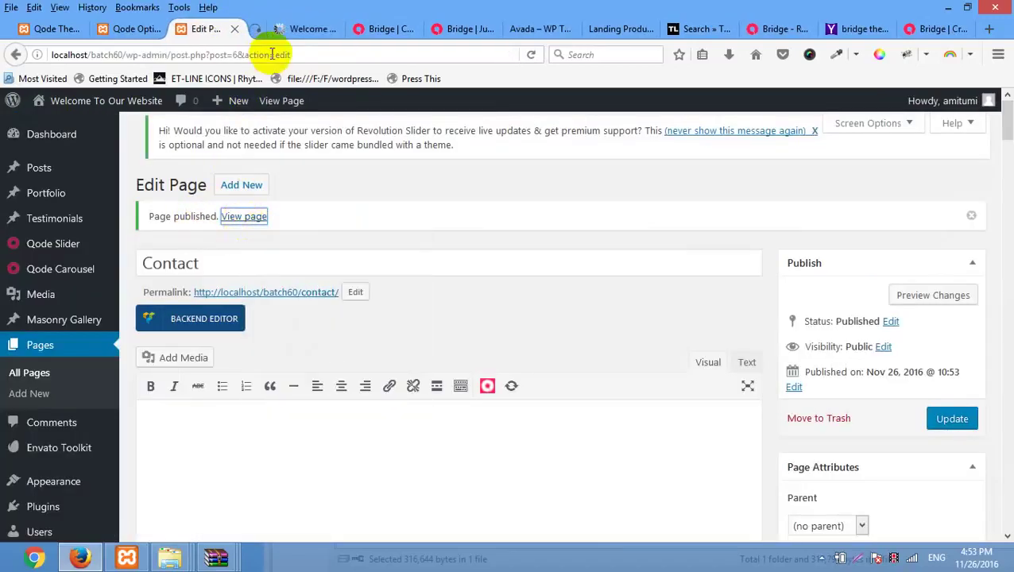
{"action": "left_click", "coordinate": [283, 30]}
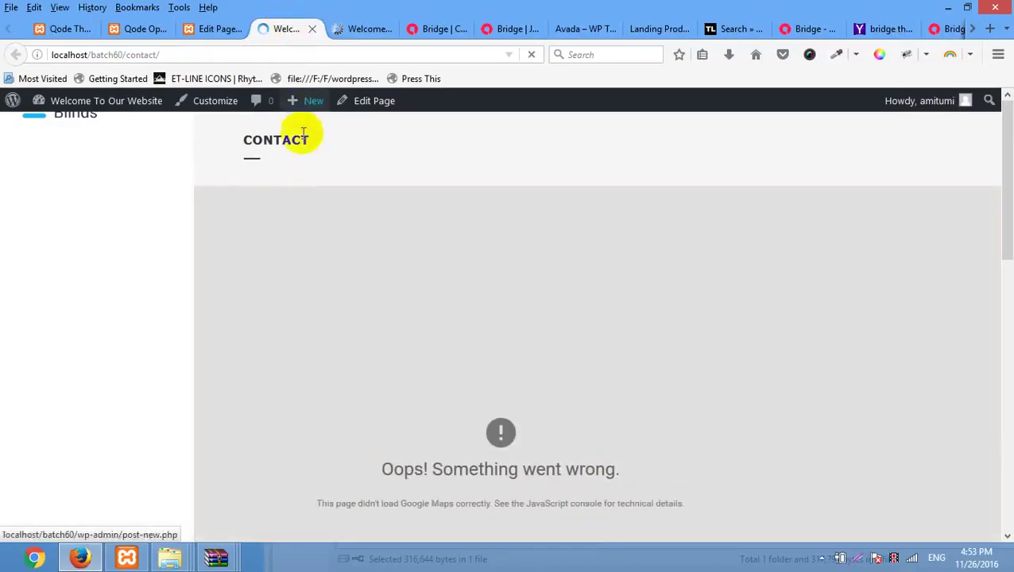
{"action": "scroll", "coordinate": [346, 178], "scroll_direction": "down", "scroll_amount": 10}
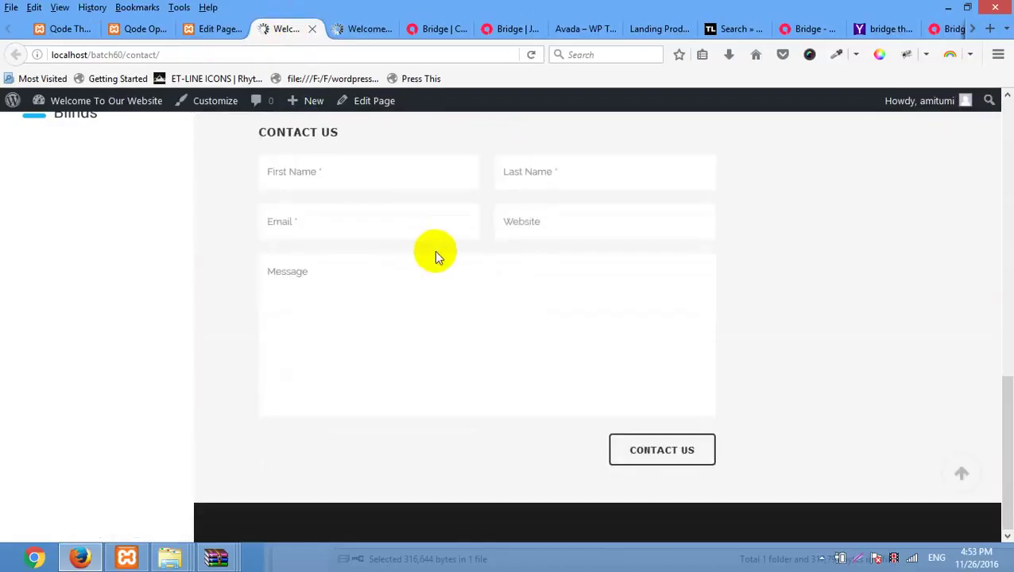
{"action": "scroll", "coordinate": [434, 251], "scroll_direction": "up", "scroll_amount": 10}
{"action": "scroll", "coordinate": [425, 260], "scroll_direction": "down", "scroll_amount": 10}
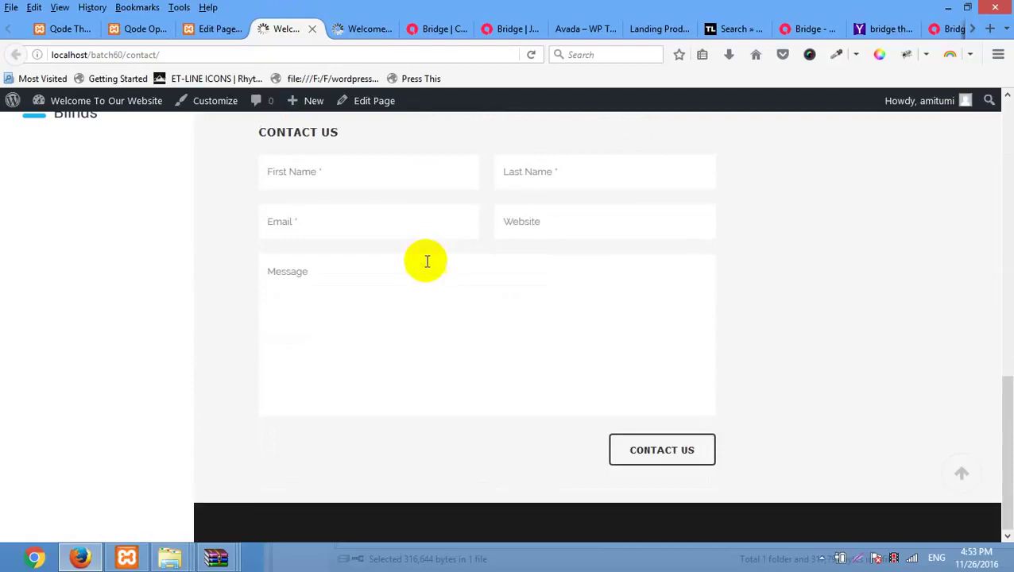
{"action": "scroll", "coordinate": [516, 310], "scroll_direction": "up", "scroll_amount": 6}
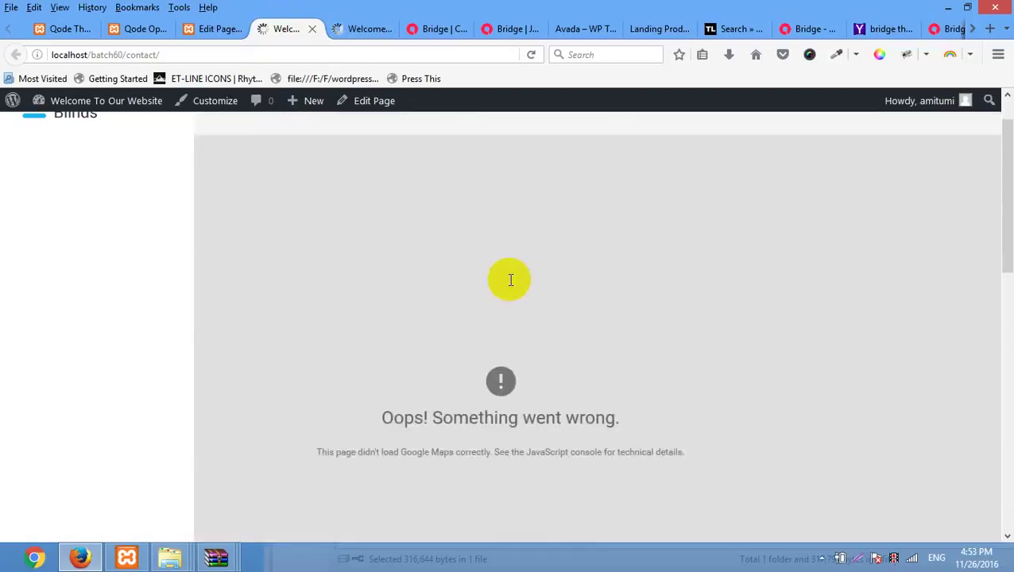
{"action": "scroll", "coordinate": [511, 280], "scroll_direction": "up", "scroll_amount": 2}
Return to the Qode Contact Page options and remove the postal code from the first Google Map Address
{"action": "left_click", "coordinate": [158, 35]}
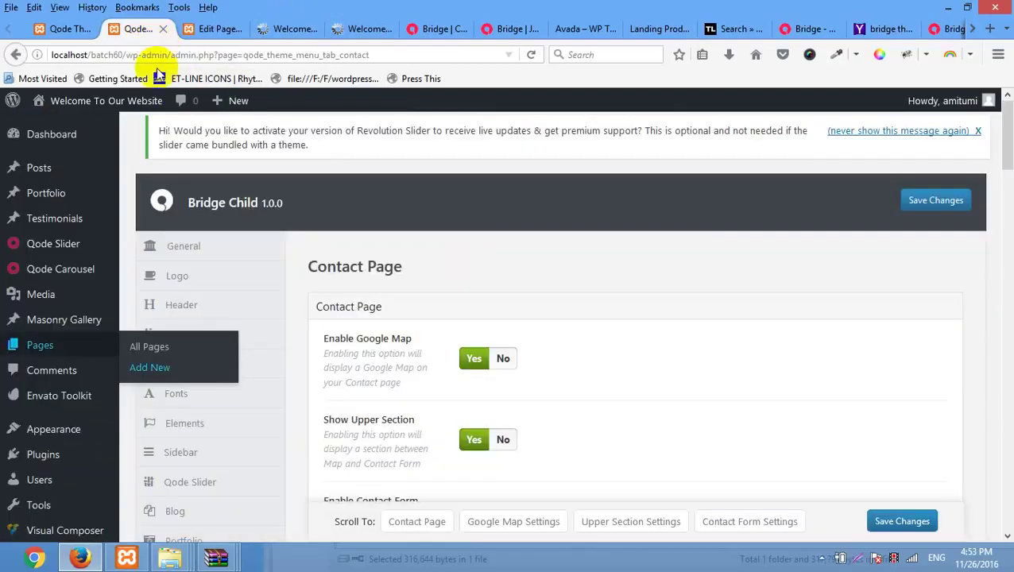
{"action": "left_click", "coordinate": [68, 29]}
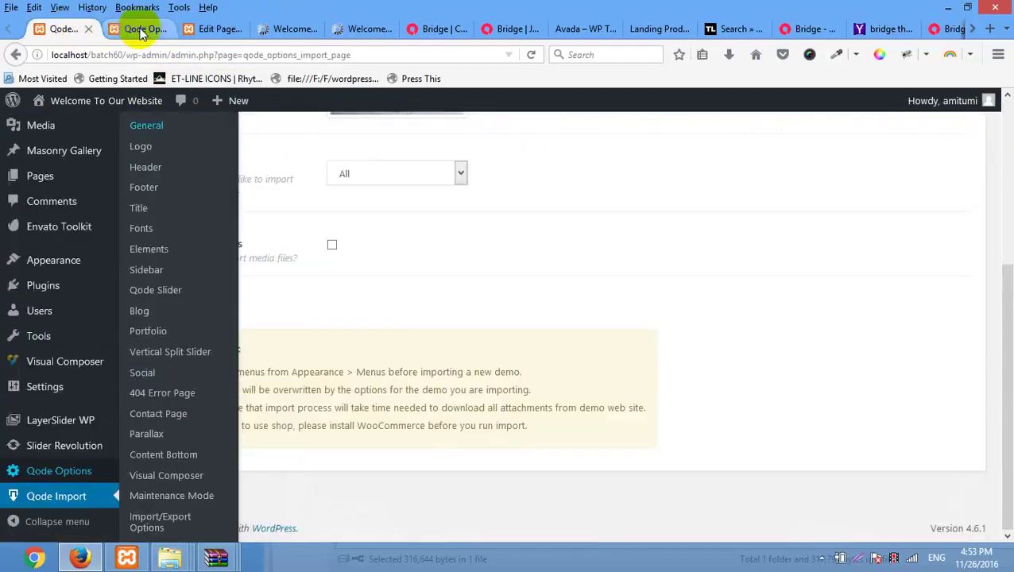
{"action": "left_click", "coordinate": [141, 30]}
{"action": "scroll", "coordinate": [379, 255], "scroll_direction": "down", "scroll_amount": 4}
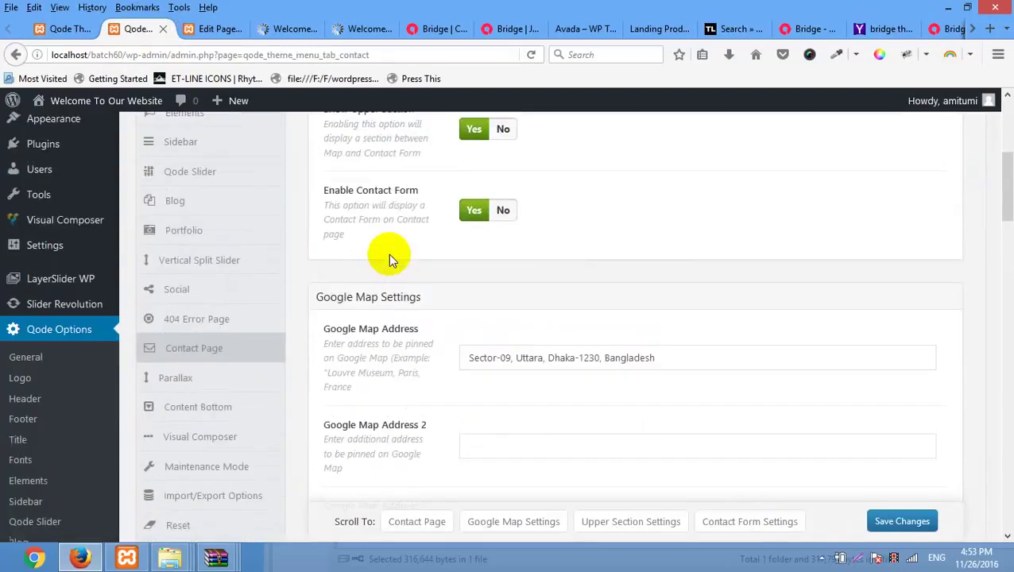
{"action": "scroll", "coordinate": [390, 255], "scroll_direction": "down", "scroll_amount": 3}
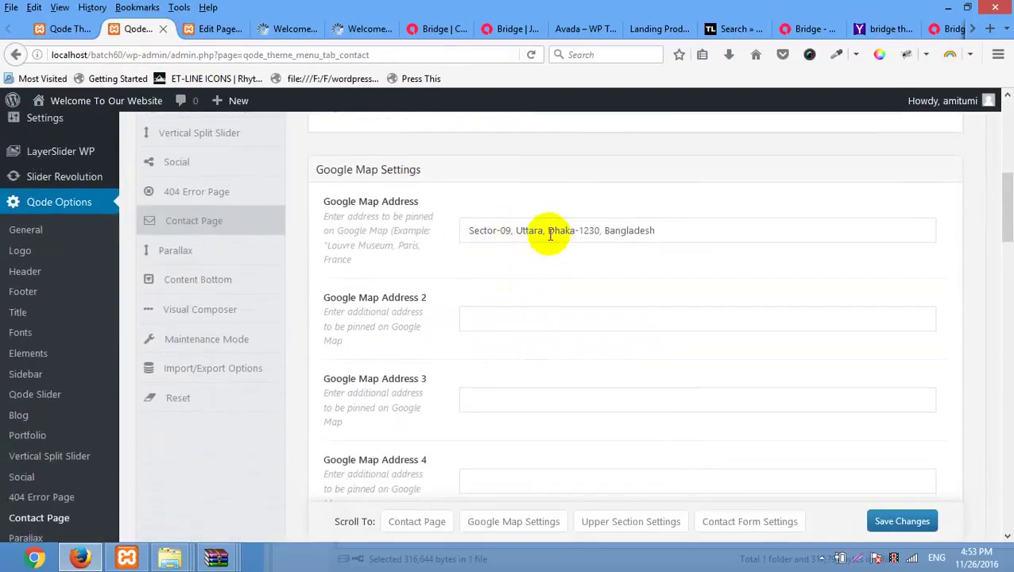
{"action": "double_click", "coordinate": [576, 230]}
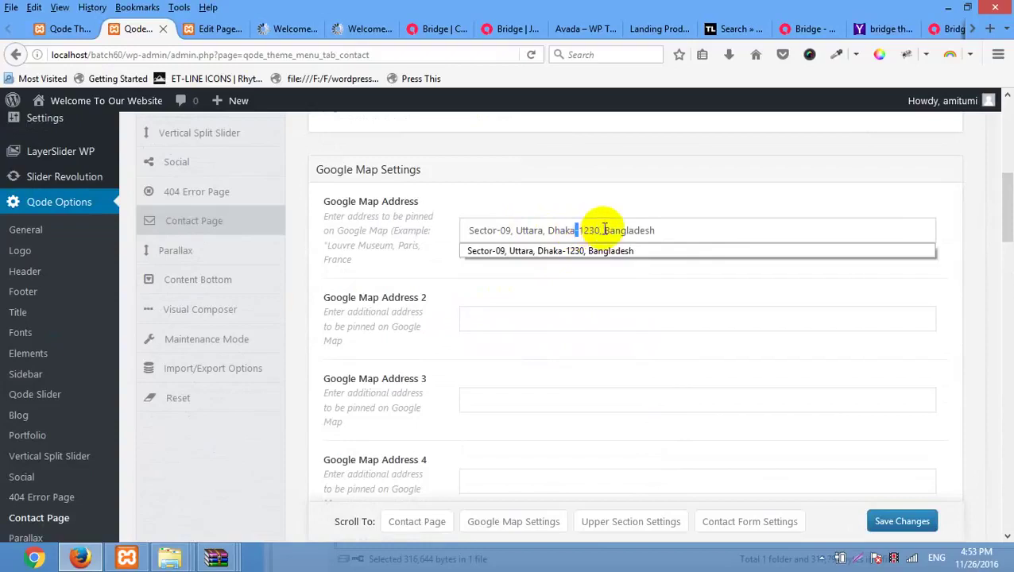
{"action": "left_click_drag", "start_coordinate": [603, 231], "coordinate": [571, 235]}
{"action": "key", "text": "BackSpace"}
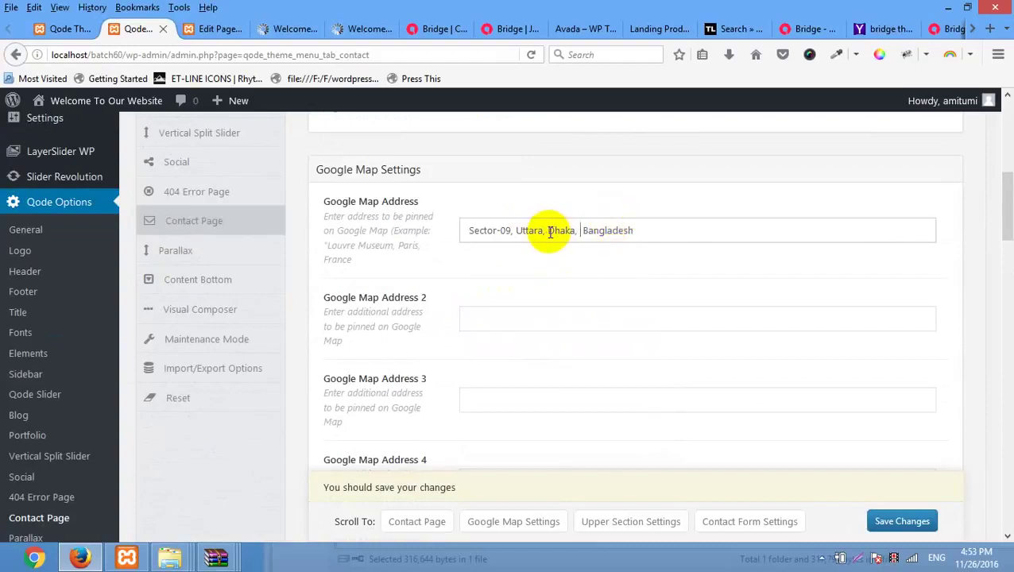
Remove the sector from the start of the first Google Map Address and save the changes
{"action": "left_click_drag", "start_coordinate": [548, 232], "coordinate": [448, 232]}
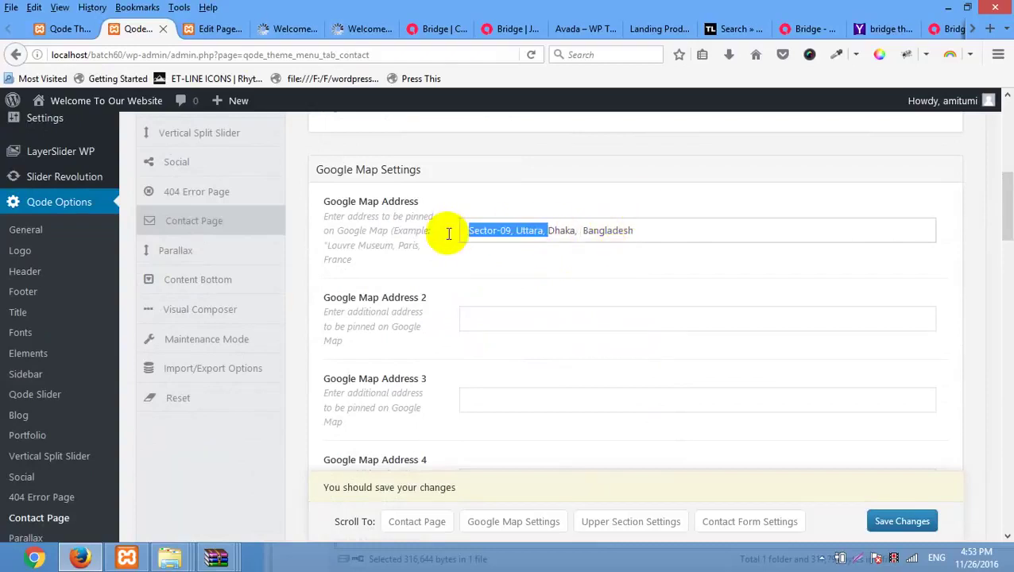
{"action": "left_click", "coordinate": [518, 239]}
{"action": "left_click_drag", "start_coordinate": [516, 233], "coordinate": [427, 232]}
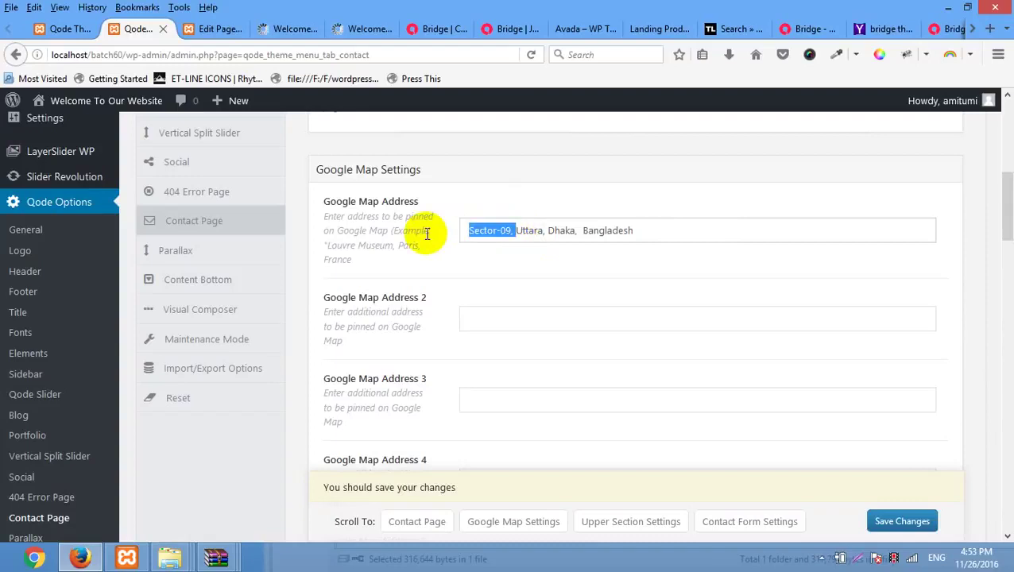
{"action": "key", "text": "BackSpace"}
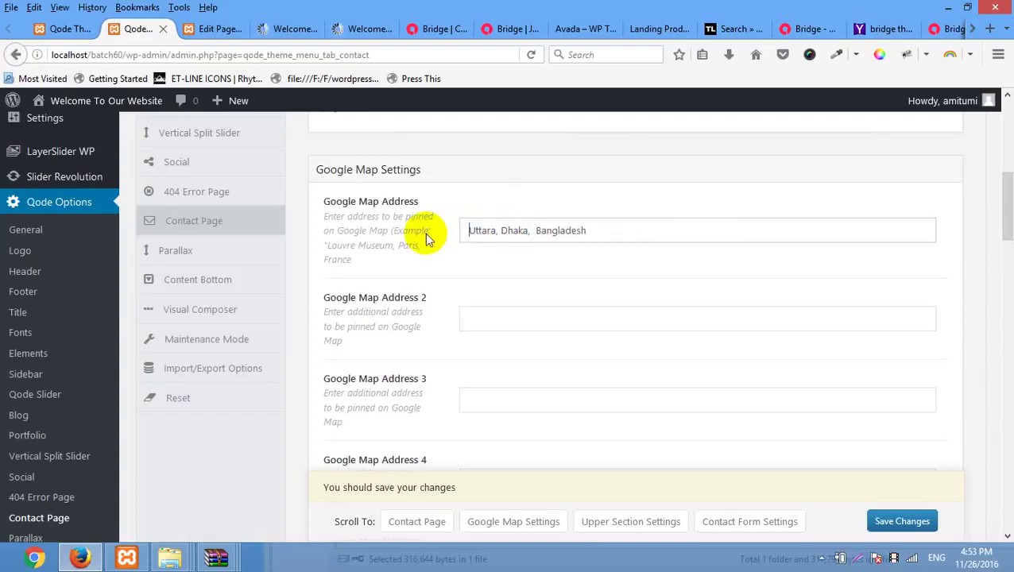
{"action": "left_click", "coordinate": [893, 520]}
Reload the published Contact page to check its map, and return to the Google Map Settings
{"action": "left_click", "coordinate": [357, 28]}
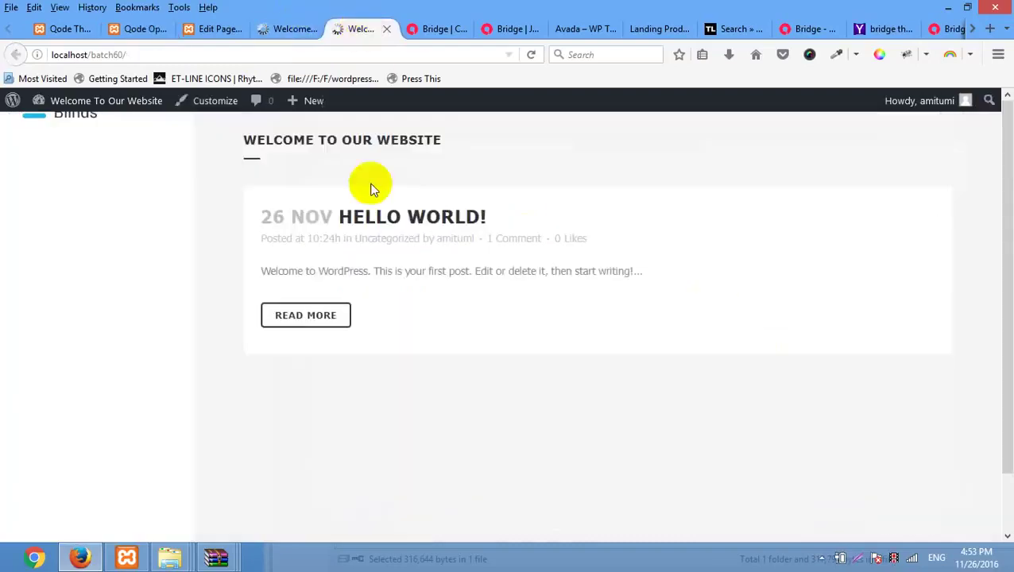
{"action": "right_click", "coordinate": [158, 243]}
{"action": "left_click", "coordinate": [287, 30]}
{"action": "right_click", "coordinate": [237, 235]}
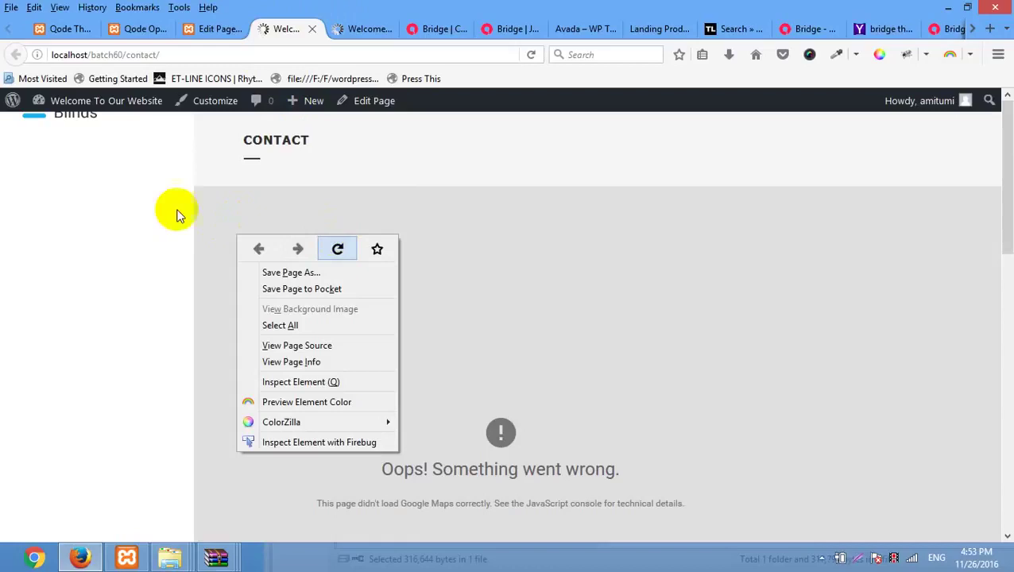
{"action": "right_click", "coordinate": [106, 208]}
{"action": "left_click", "coordinate": [205, 223]}
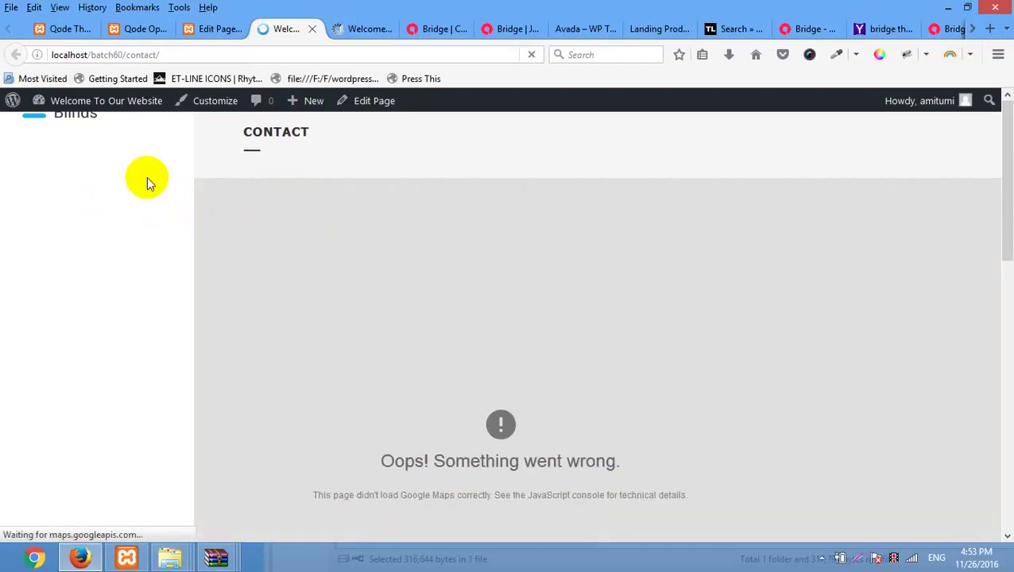
{"action": "left_click", "coordinate": [139, 29]}
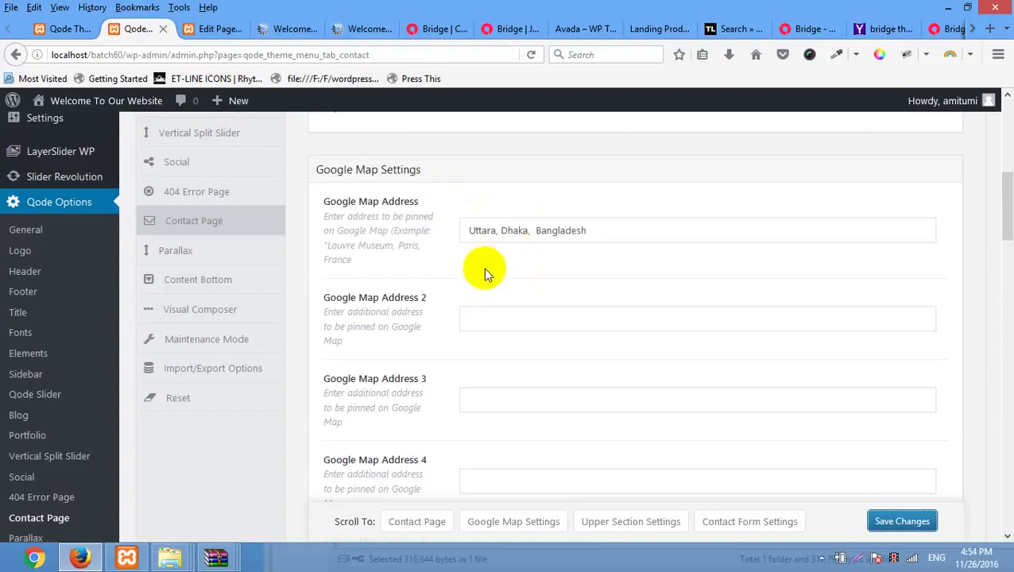
Remove the neighbourhood from the first Google Map Address, leaving only the city and country, and save the changes
{"action": "left_click", "coordinate": [503, 230]}
{"action": "left_click_drag", "start_coordinate": [502, 229], "coordinate": [420, 230]}
{"action": "key", "text": "BackSpace"}
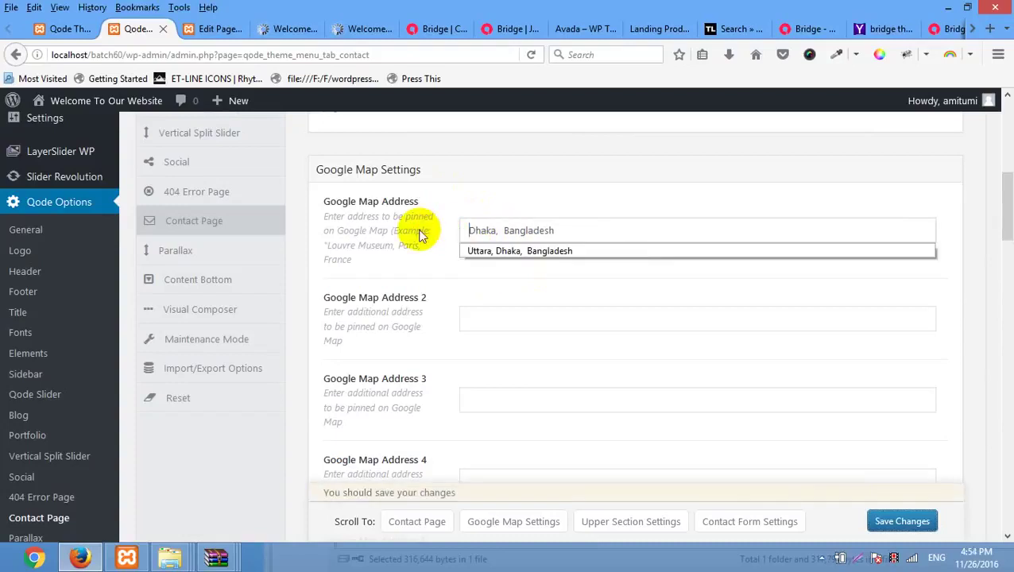
{"action": "left_click", "coordinate": [621, 231]}
{"action": "left_click", "coordinate": [627, 201]}
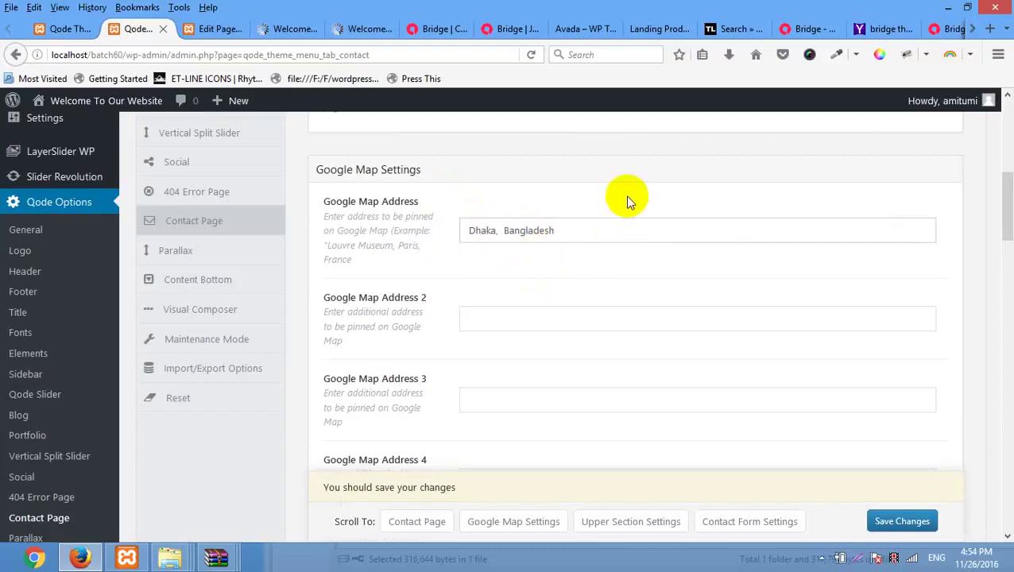
{"action": "left_click", "coordinate": [884, 521]}
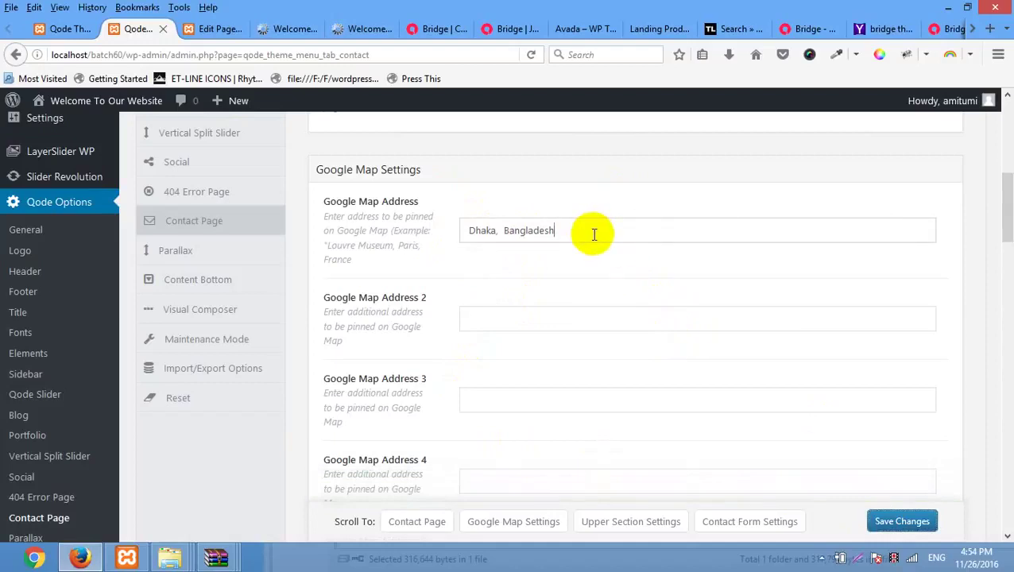
Reload the published Contact page to check its map area and form, and return to the Google Map Settings
{"action": "left_click", "coordinate": [296, 29]}
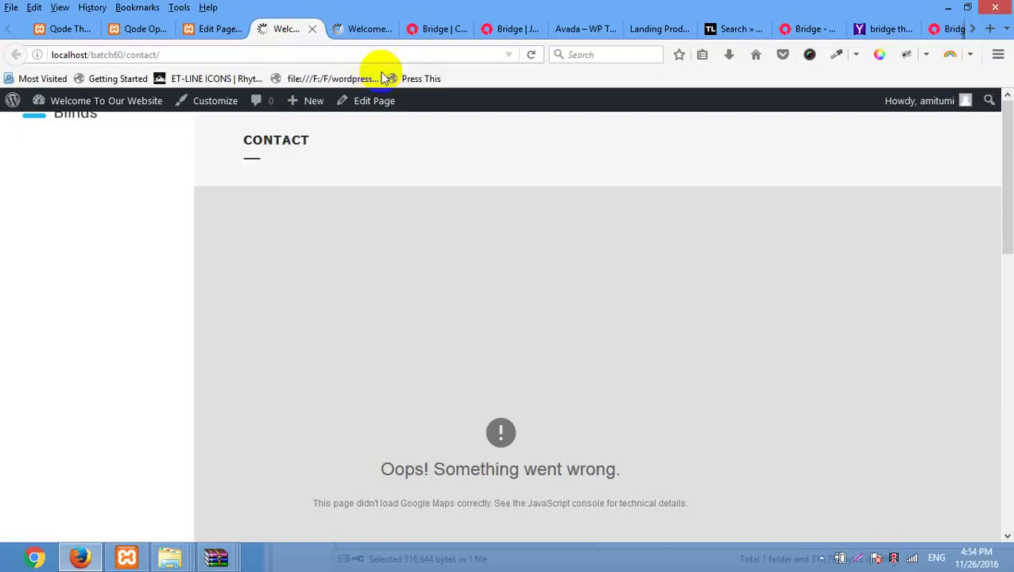
{"action": "right_click", "coordinate": [223, 198]}
{"action": "left_click", "coordinate": [225, 200]}
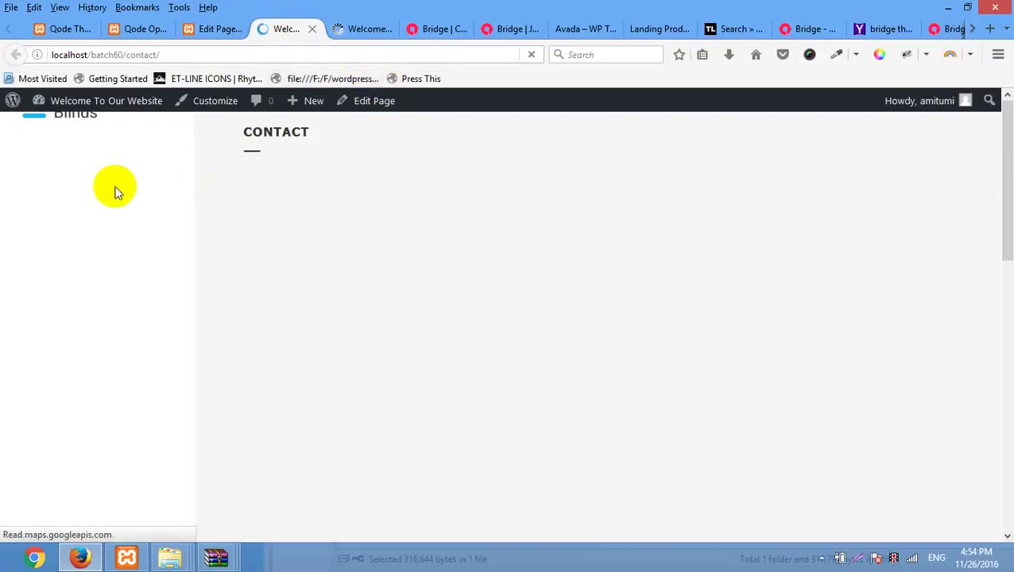
{"action": "scroll", "coordinate": [115, 190], "scroll_direction": "down", "scroll_amount": 10}
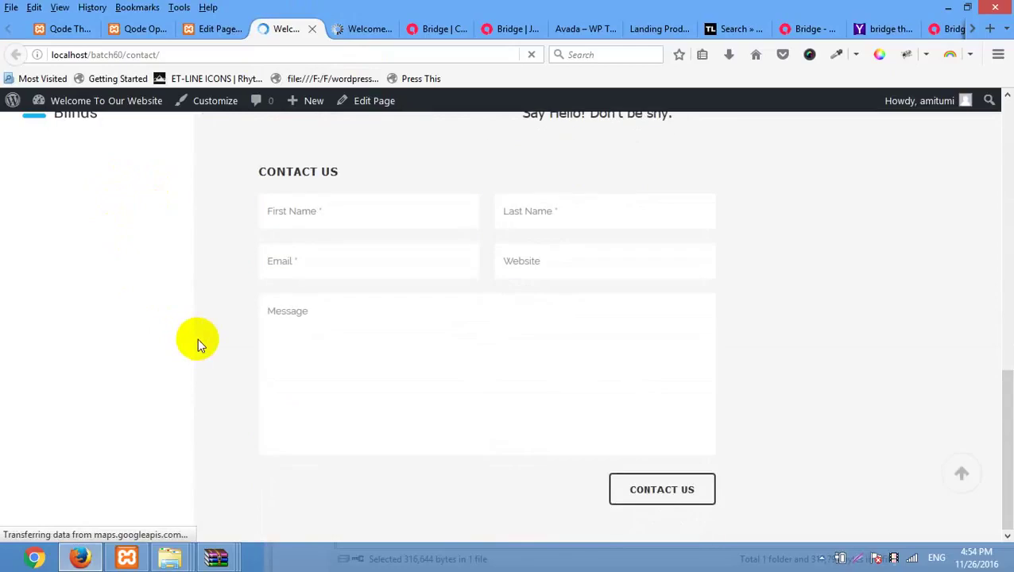
{"action": "scroll", "coordinate": [222, 325], "scroll_direction": "up", "scroll_amount": 4}
{"action": "left_click", "coordinate": [224, 28]}
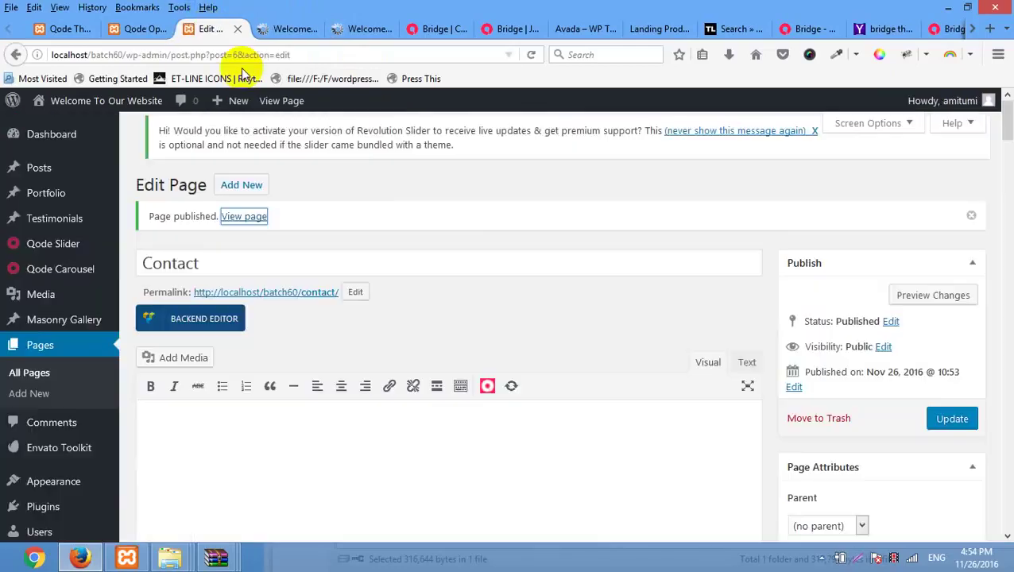
{"action": "left_click", "coordinate": [131, 30]}
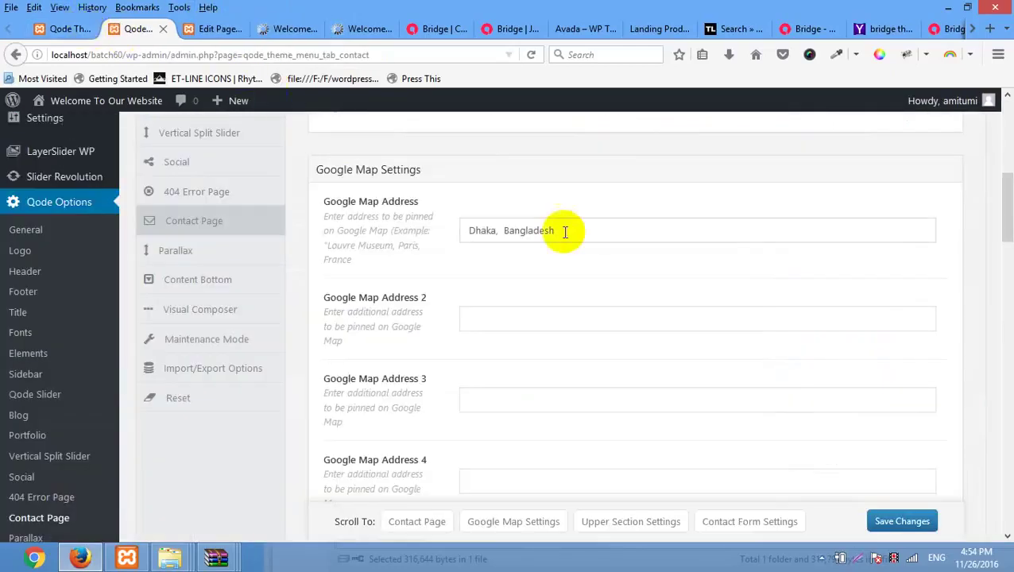
Reduce the first Google Map Address to only the country, Bangladesh, and save the changes
{"action": "left_click_drag", "start_coordinate": [504, 232], "coordinate": [418, 225]}
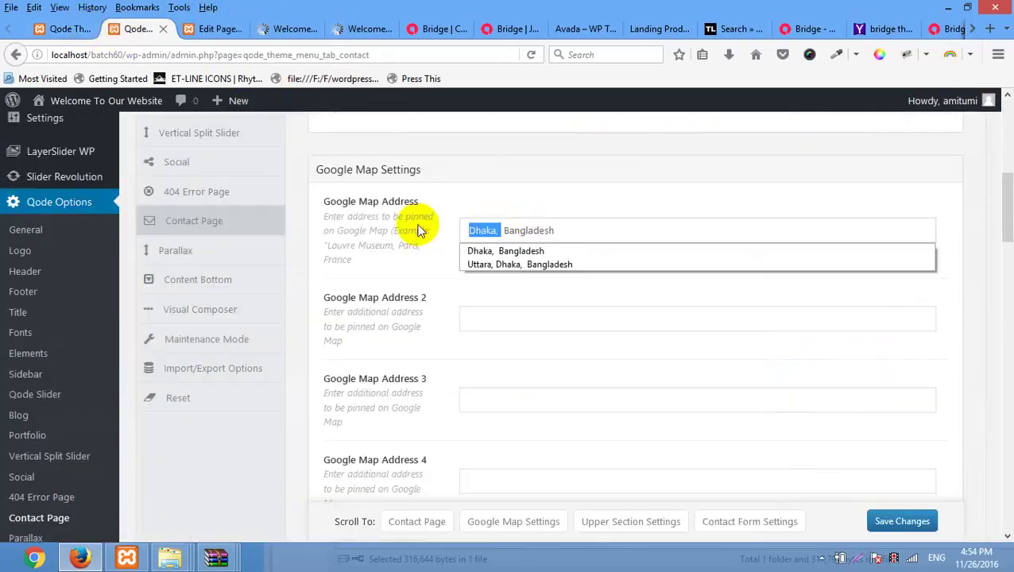
{"action": "key", "text": "BackSpace"}
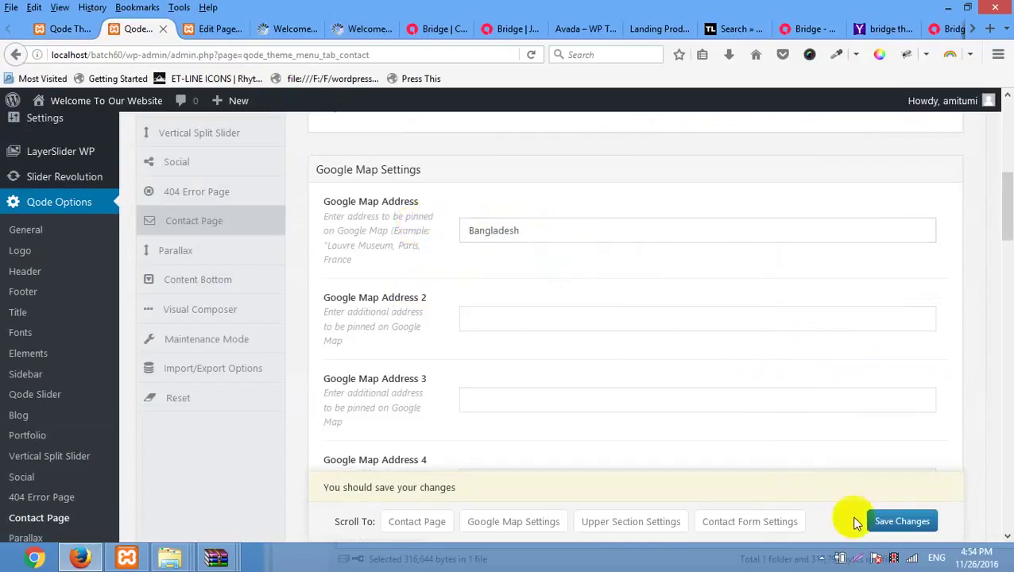
{"action": "left_click", "coordinate": [900, 520]}
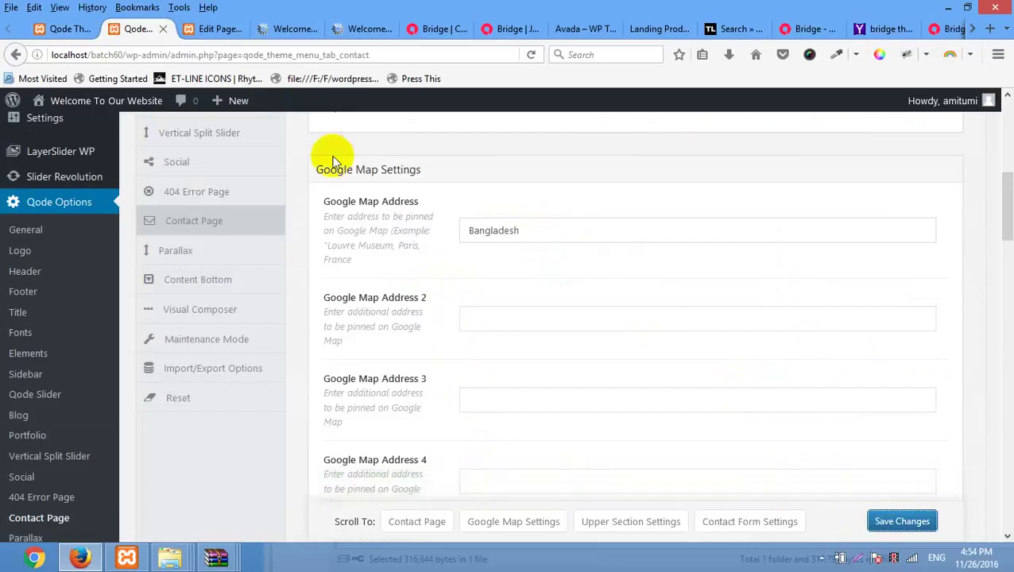
Reload the published Contact page and read the message in its map area
{"action": "left_click", "coordinate": [213, 29]}
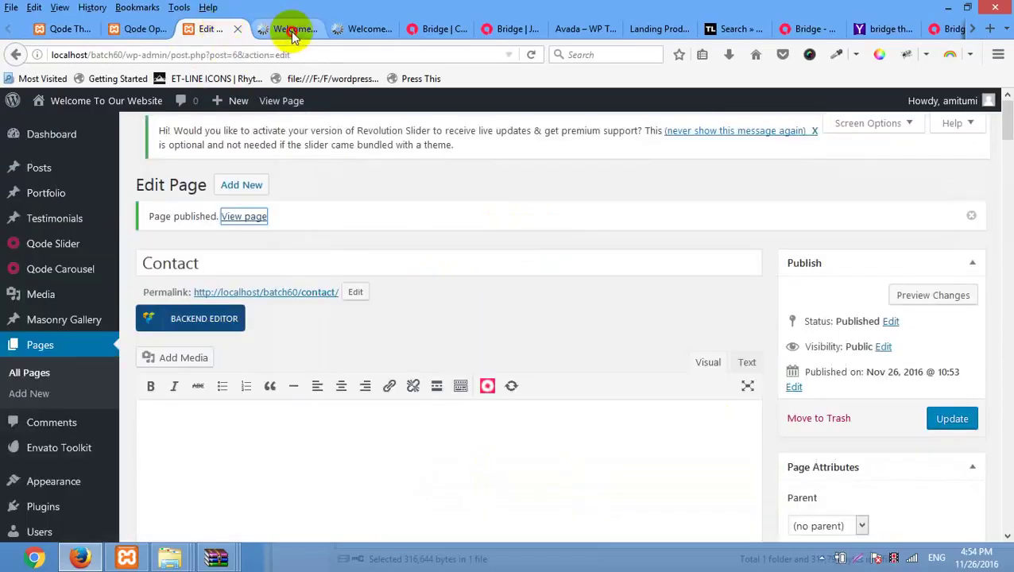
{"action": "left_click", "coordinate": [291, 31]}
{"action": "right_click", "coordinate": [192, 201]}
{"action": "left_click", "coordinate": [293, 215]}
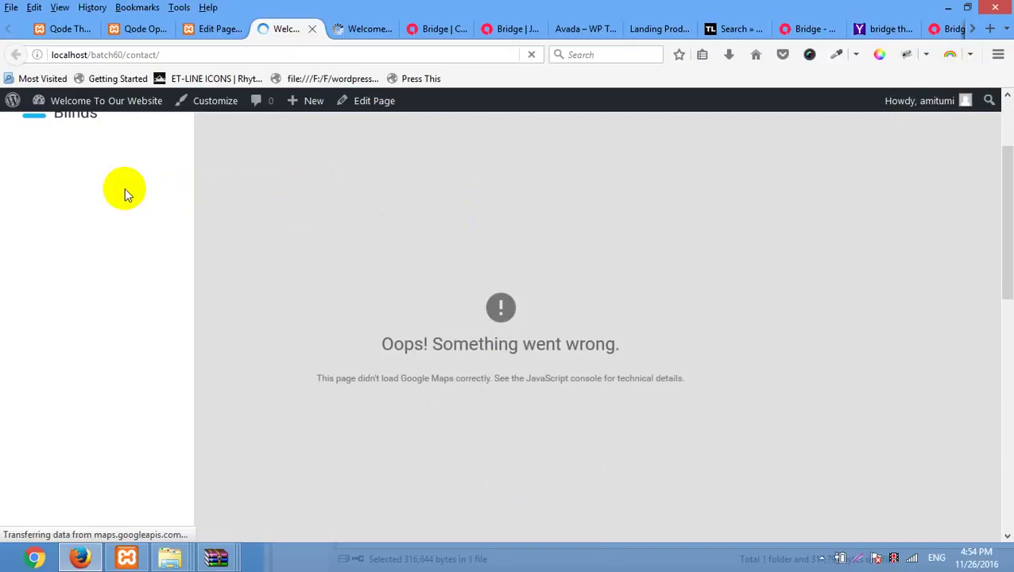
{"action": "scroll", "coordinate": [419, 389], "scroll_direction": "down", "scroll_amount": 5}
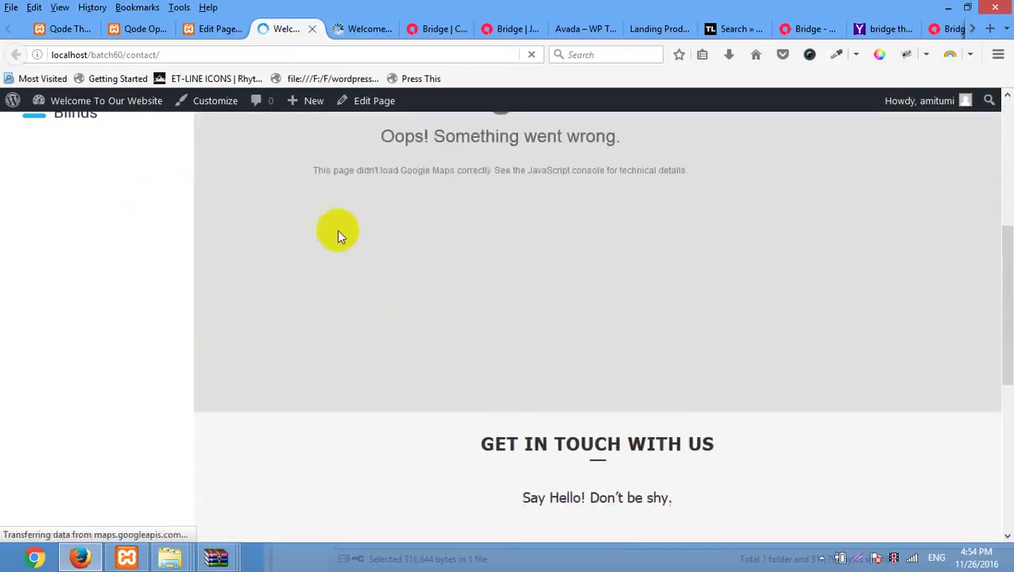
{"action": "left_click_drag", "start_coordinate": [314, 170], "coordinate": [401, 172]}
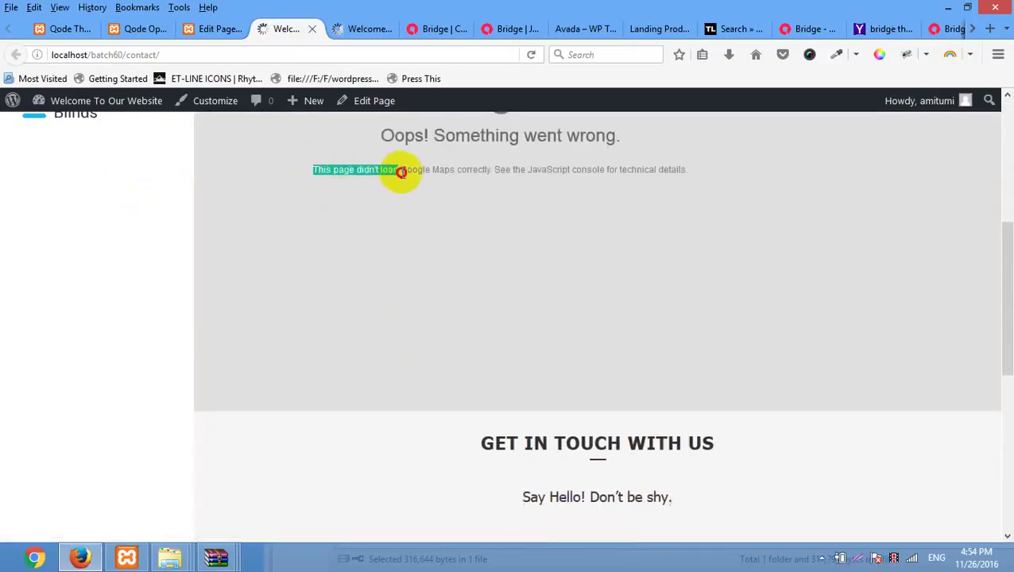
{"action": "left_click", "coordinate": [518, 200]}
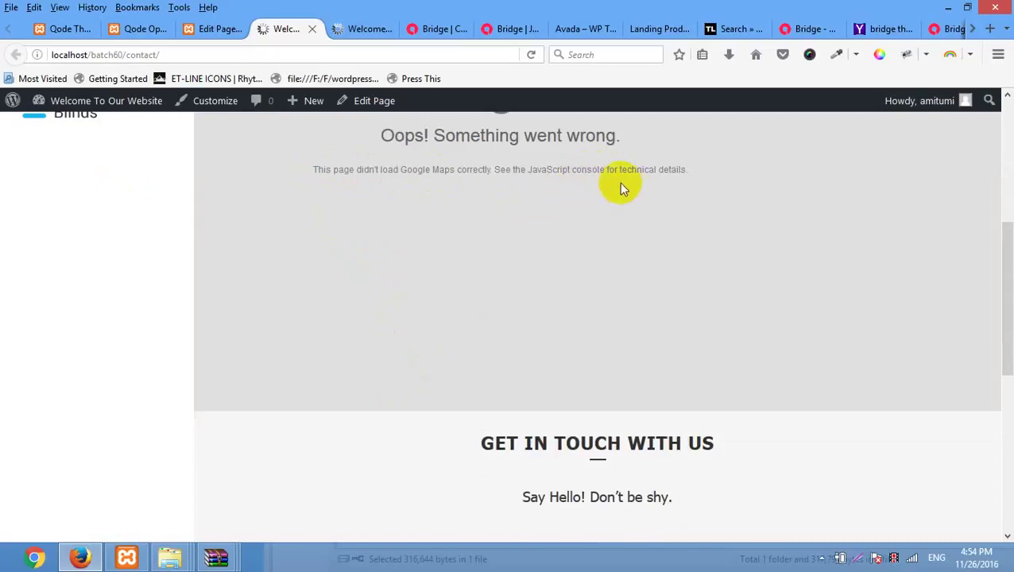
Look over the published page's contact form and map area, and check the page attributes in the Contact page editor
{"action": "scroll", "coordinate": [159, 346], "scroll_direction": "down", "scroll_amount": 5}
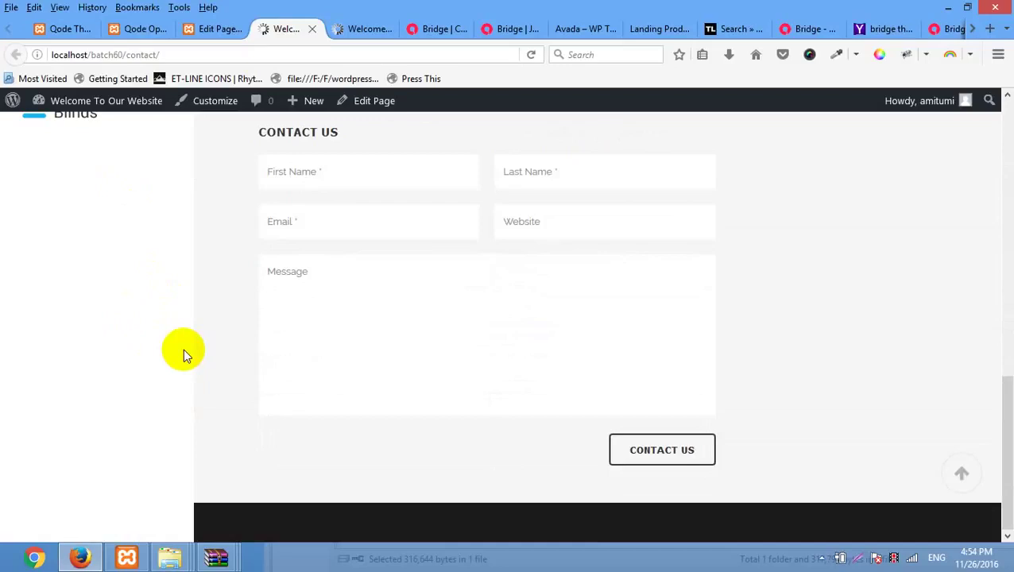
{"action": "scroll", "coordinate": [185, 353], "scroll_direction": "up", "scroll_amount": 5}
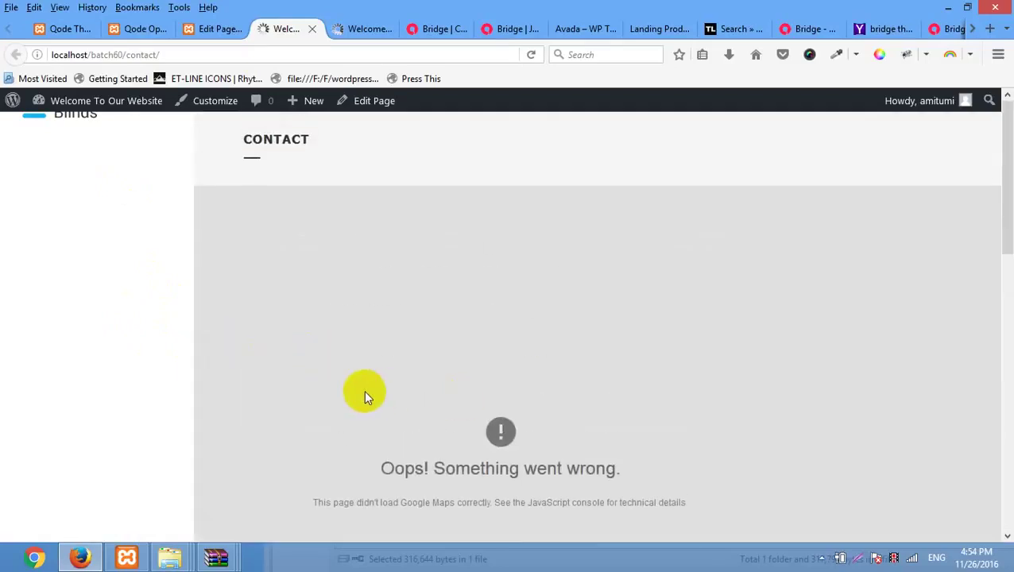
{"action": "scroll", "coordinate": [141, 409], "scroll_direction": "down", "scroll_amount": 4}
{"action": "scroll", "coordinate": [140, 409], "scroll_direction": "up", "scroll_amount": 4}
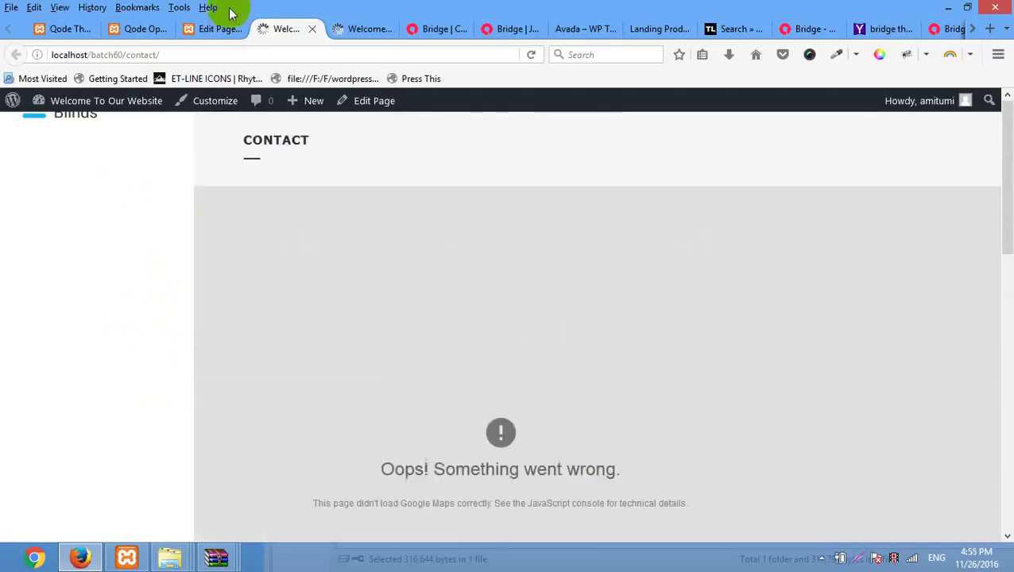
{"action": "left_click", "coordinate": [220, 30]}
{"action": "scroll", "coordinate": [367, 319], "scroll_direction": "down", "scroll_amount": 5}
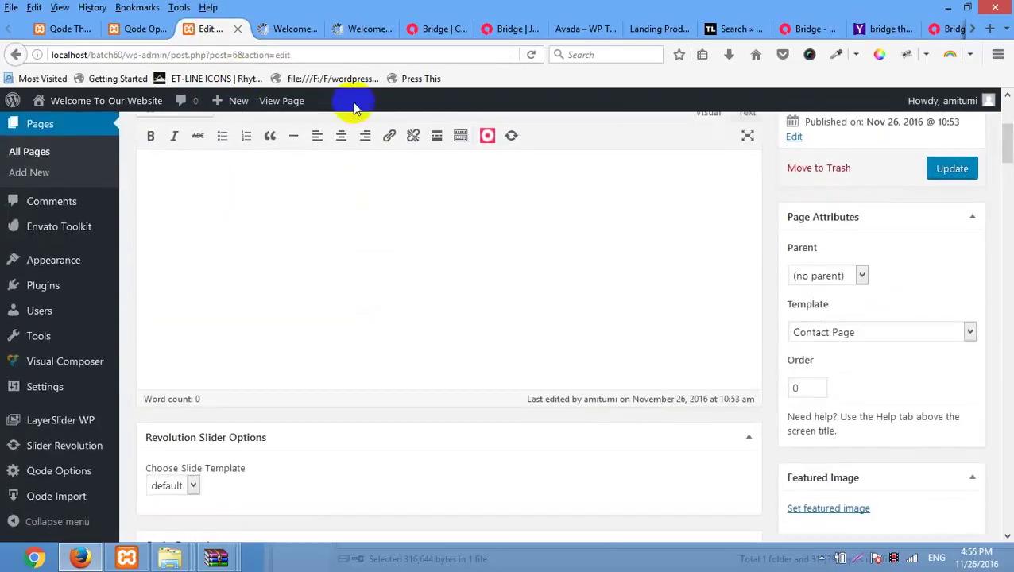
{"action": "left_click", "coordinate": [290, 30]}
{"action": "scroll", "coordinate": [409, 258], "scroll_direction": "down", "scroll_amount": 3}
{"action": "scroll", "coordinate": [411, 260], "scroll_direction": "down", "scroll_amount": 5}
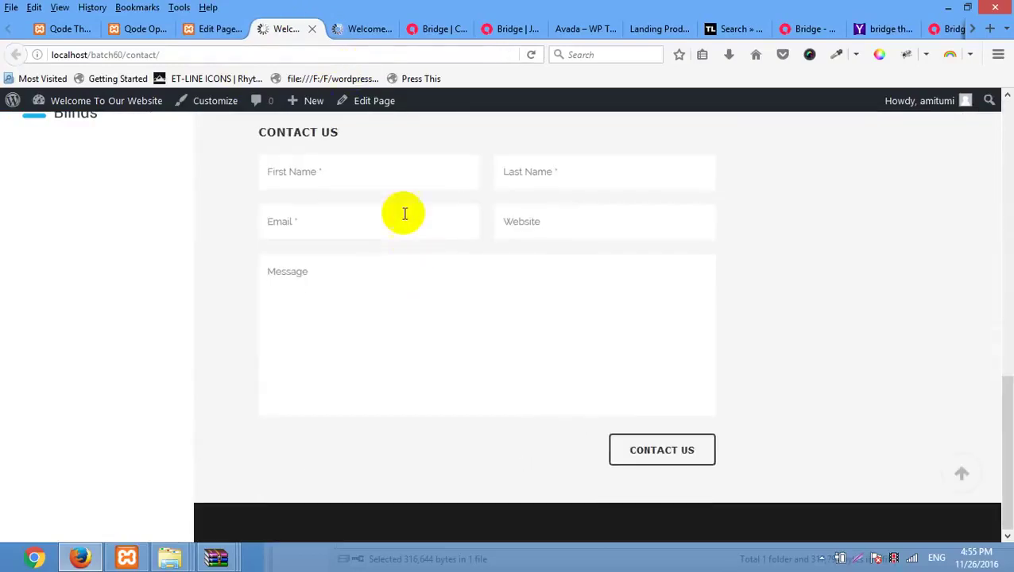
{"action": "left_click", "coordinate": [569, 173]}
{"action": "left_click", "coordinate": [531, 265]}
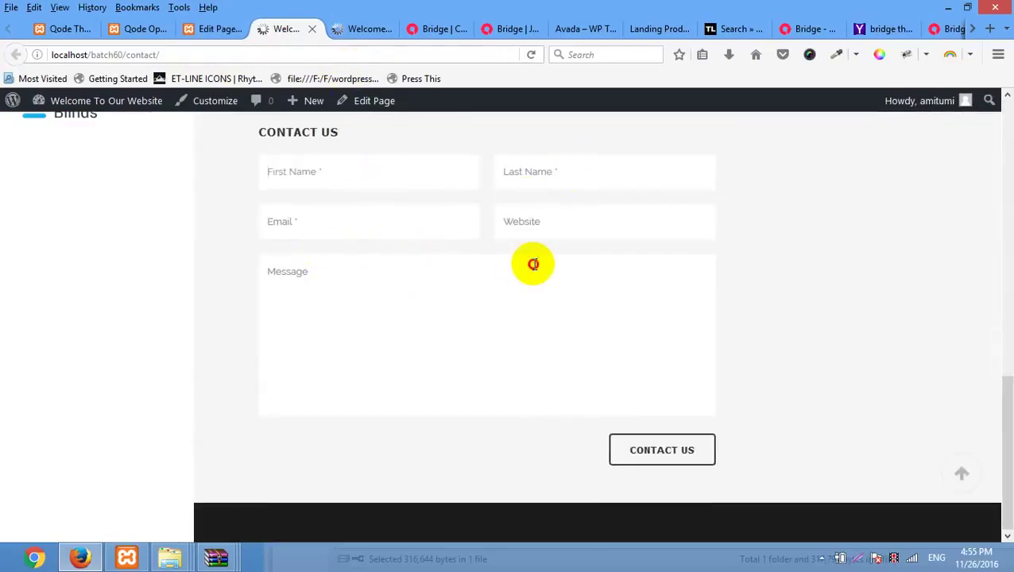
{"action": "left_click", "coordinate": [411, 185]}
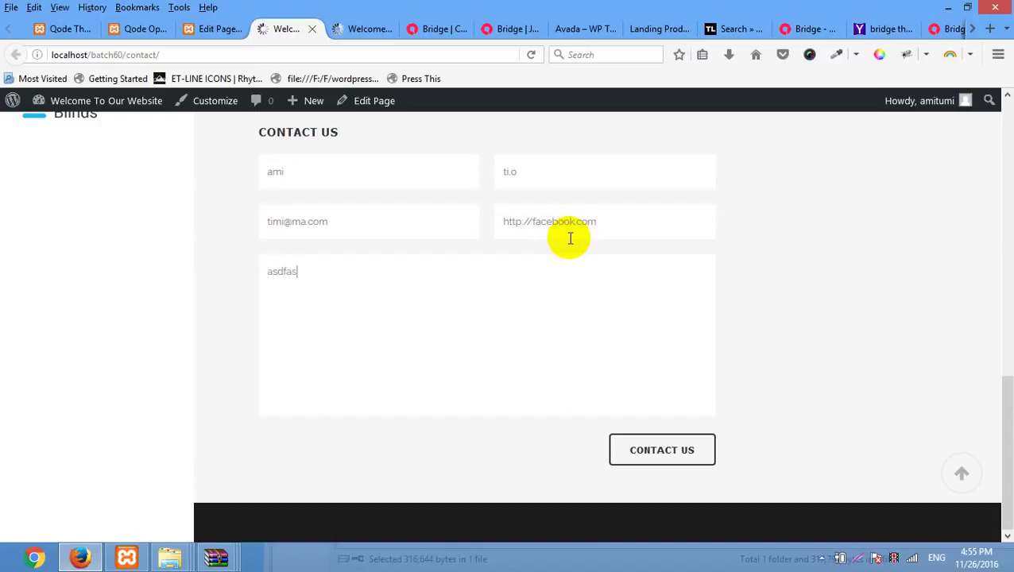
{"action": "left_click", "coordinate": [699, 443]}
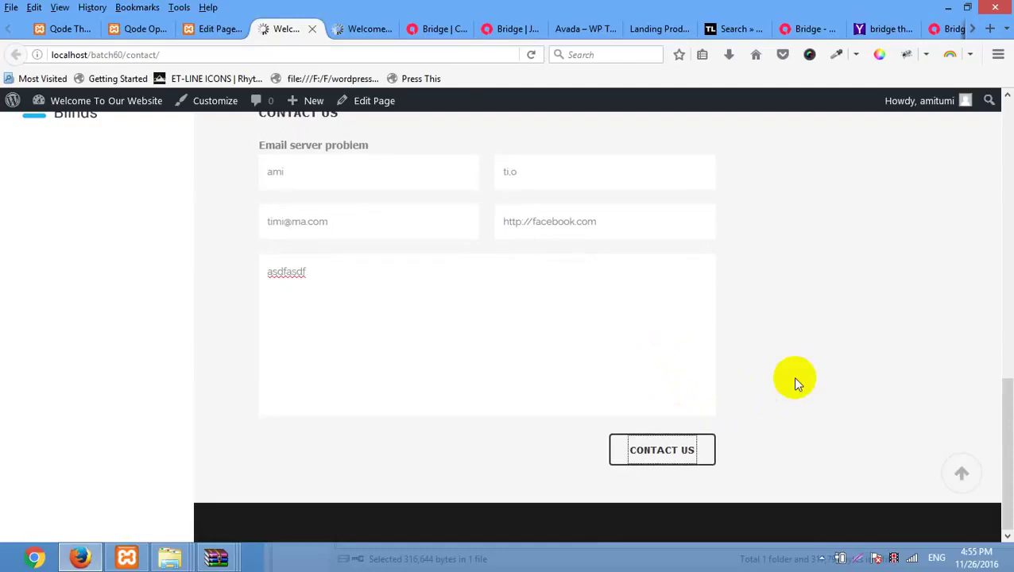
{"action": "left_click", "coordinate": [650, 450]}
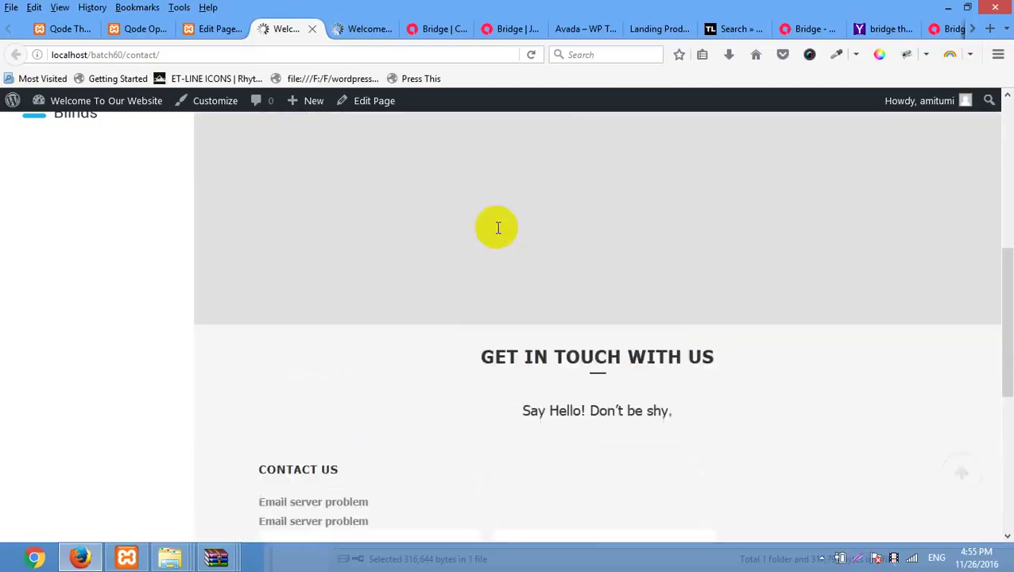
Return to the Qode Options and open the Content Bottom settings to examine them
{"action": "left_click", "coordinate": [213, 29]}
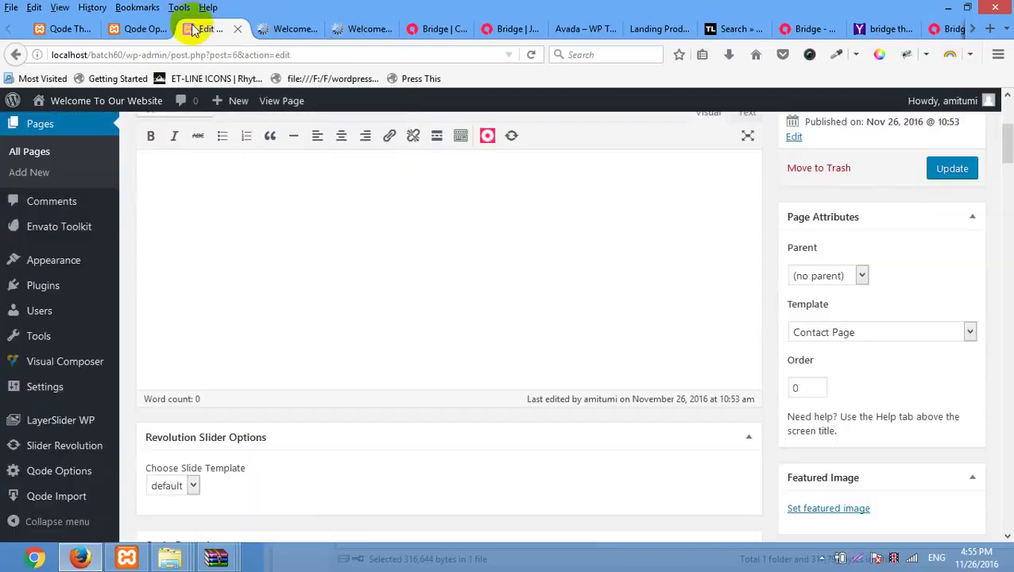
{"action": "left_click", "coordinate": [139, 29]}
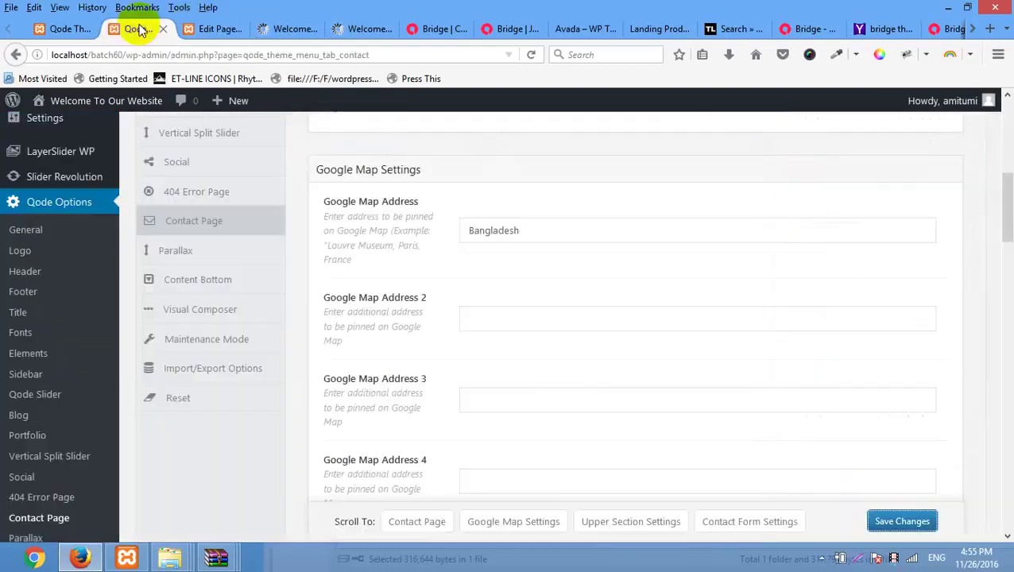
{"action": "left_click", "coordinate": [222, 283]}
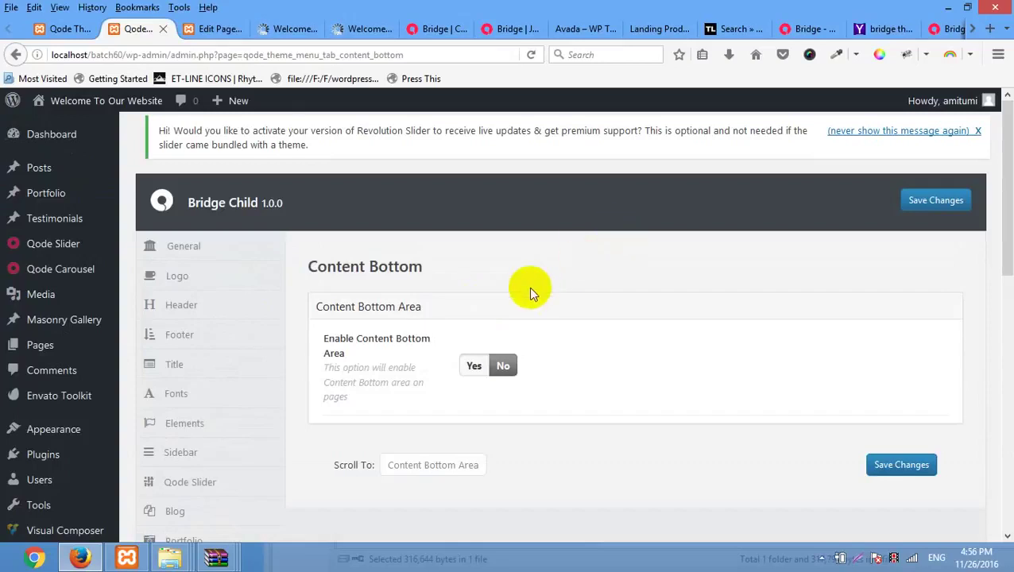
{"action": "scroll", "coordinate": [528, 287], "scroll_direction": "down", "scroll_amount": 3}
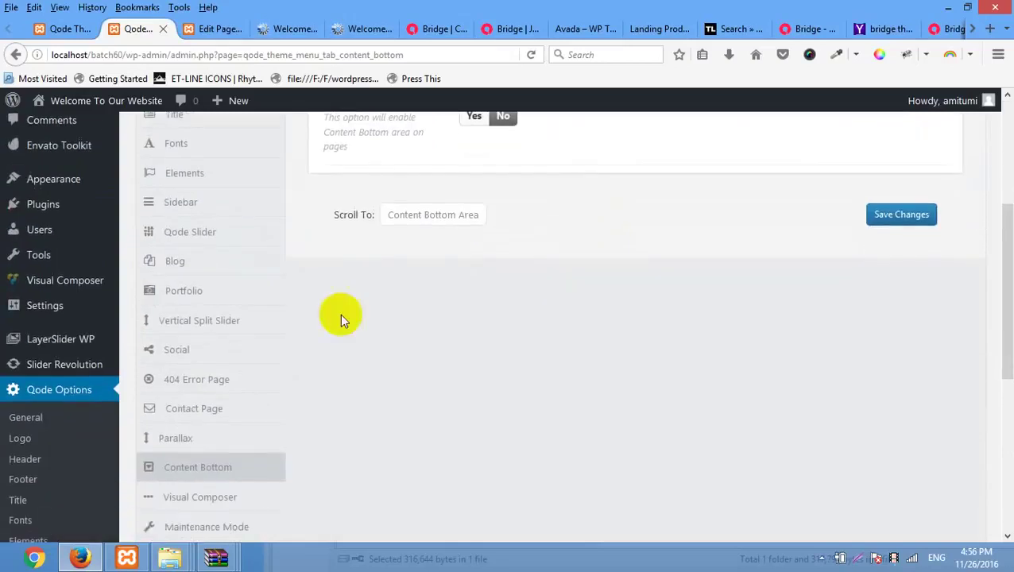
Open the Portfolio options and look over the Portfolio Single Project settings and the related post types in the WordPress admin
{"action": "left_click", "coordinate": [206, 289]}
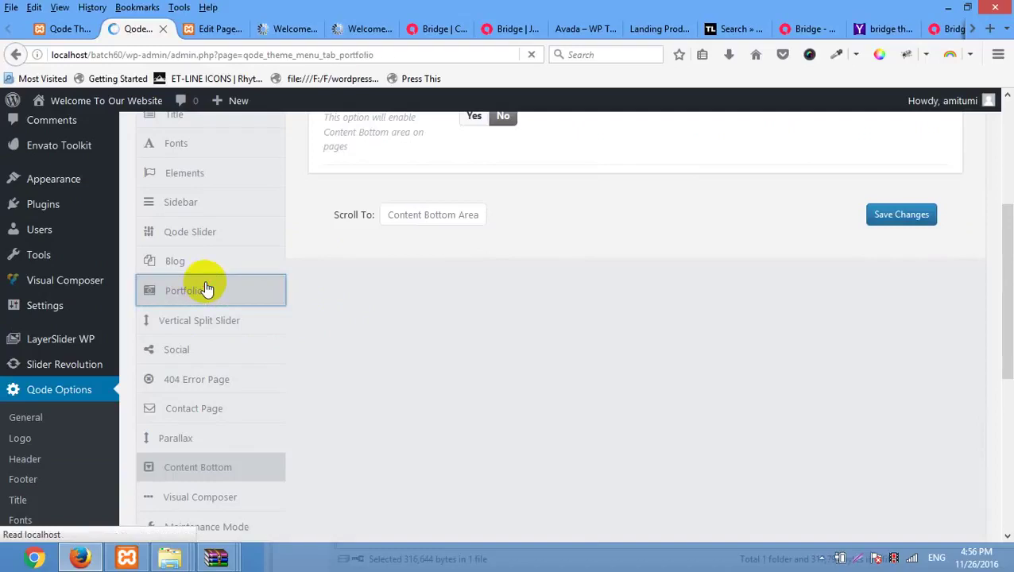
{"action": "scroll", "coordinate": [239, 298], "scroll_direction": "down", "scroll_amount": 2}
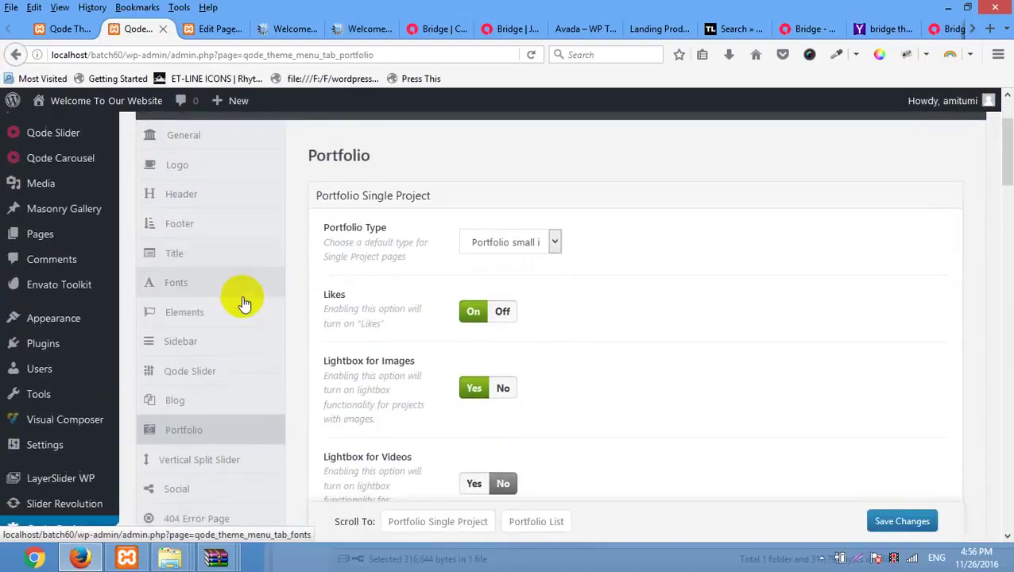
{"action": "scroll", "coordinate": [40, 334], "scroll_direction": "down", "scroll_amount": 2}
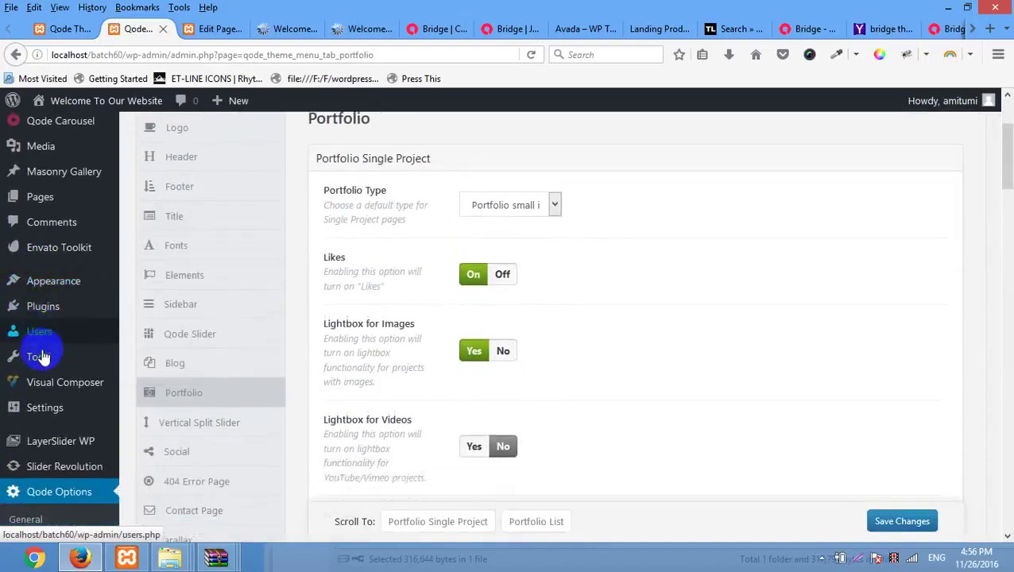
{"action": "scroll", "coordinate": [54, 287], "scroll_direction": "up", "scroll_amount": 4}
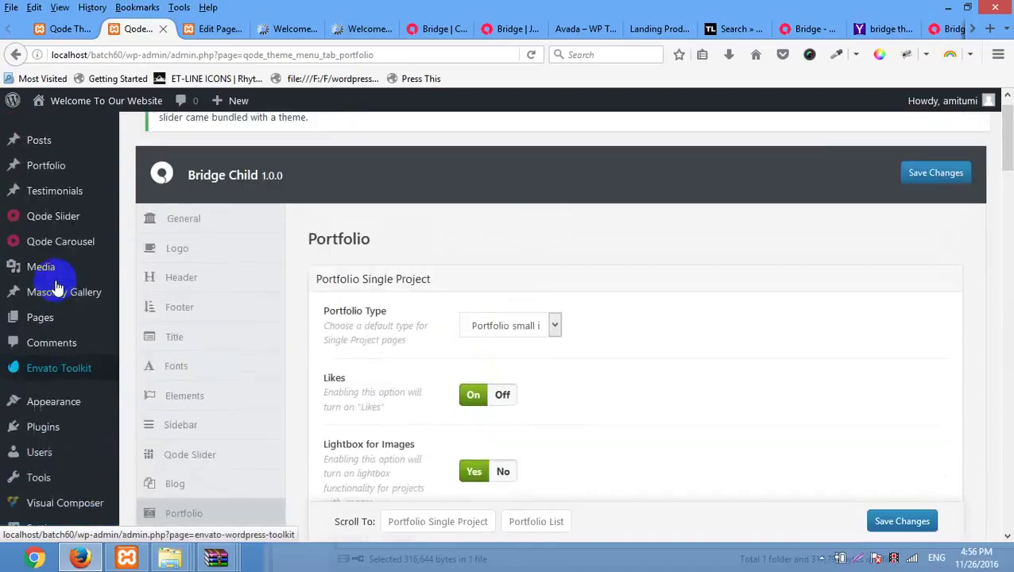
{"action": "mouse_move", "coordinate": [68, 193]}
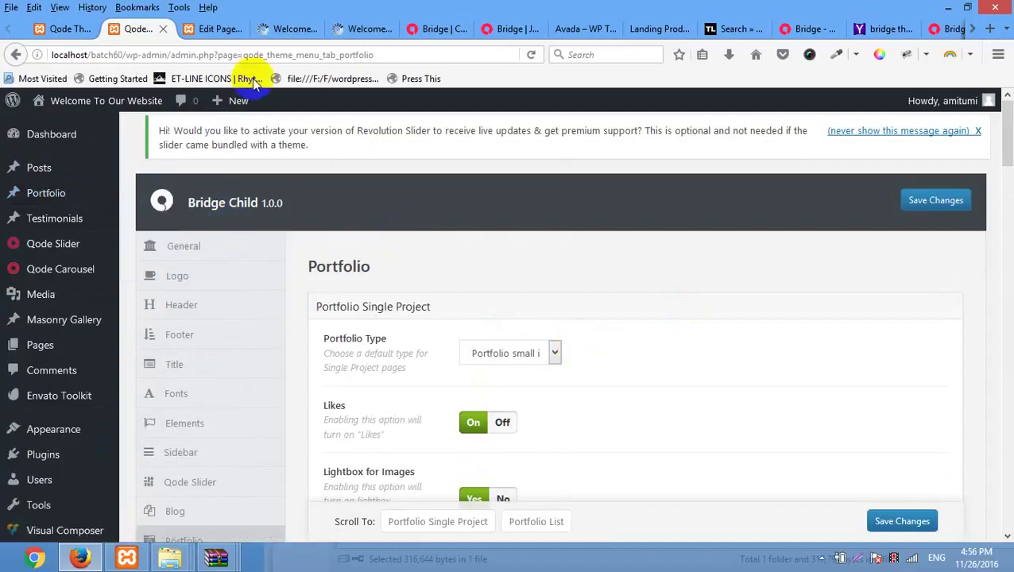
{"action": "mouse_move", "coordinate": [56, 276]}
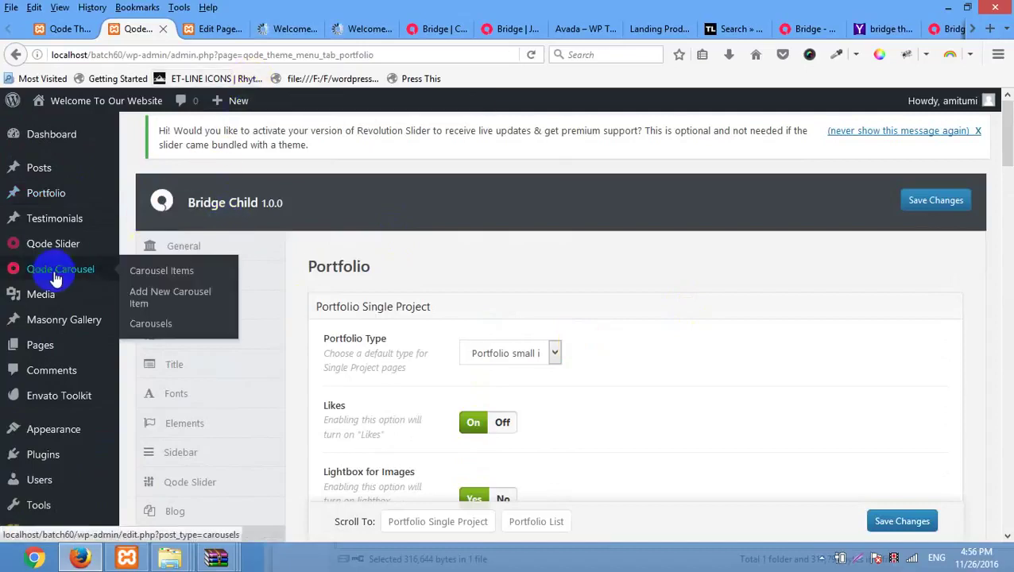
Look over the remaining Portfolio options together with the slider plugins and Qode Options entries in the WordPress admin
{"action": "scroll", "coordinate": [45, 407], "scroll_direction": "down", "scroll_amount": 10}
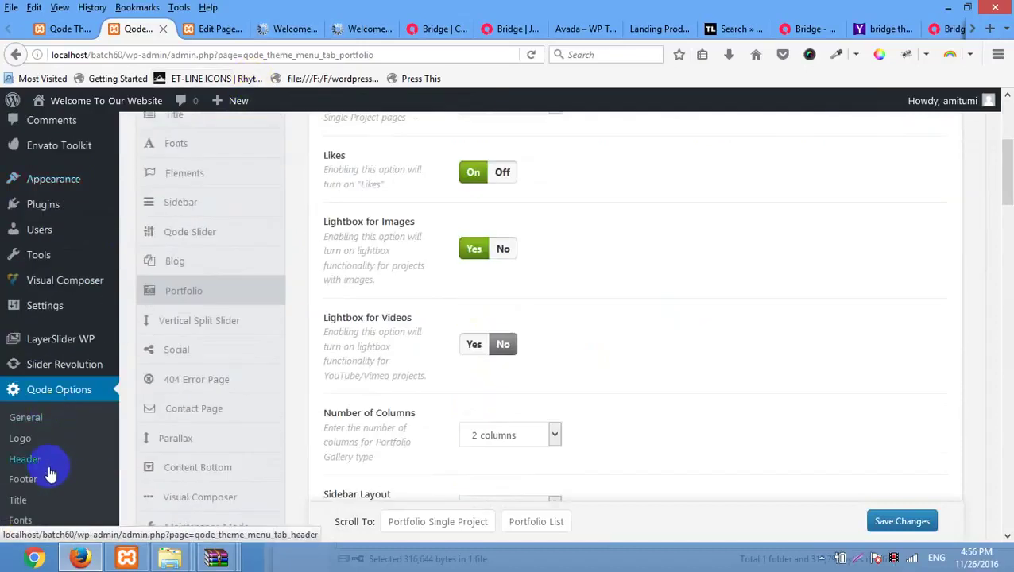
{"action": "scroll", "coordinate": [54, 482], "scroll_direction": "down", "scroll_amount": 4}
{"action": "scroll", "coordinate": [79, 305], "scroll_direction": "up", "scroll_amount": 3}
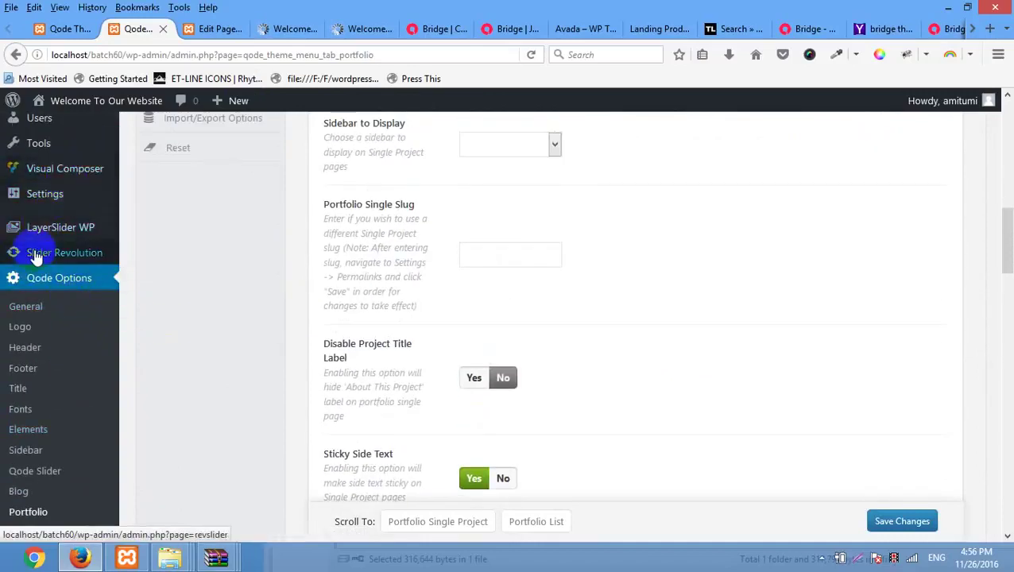
{"action": "mouse_move", "coordinate": [51, 228]}
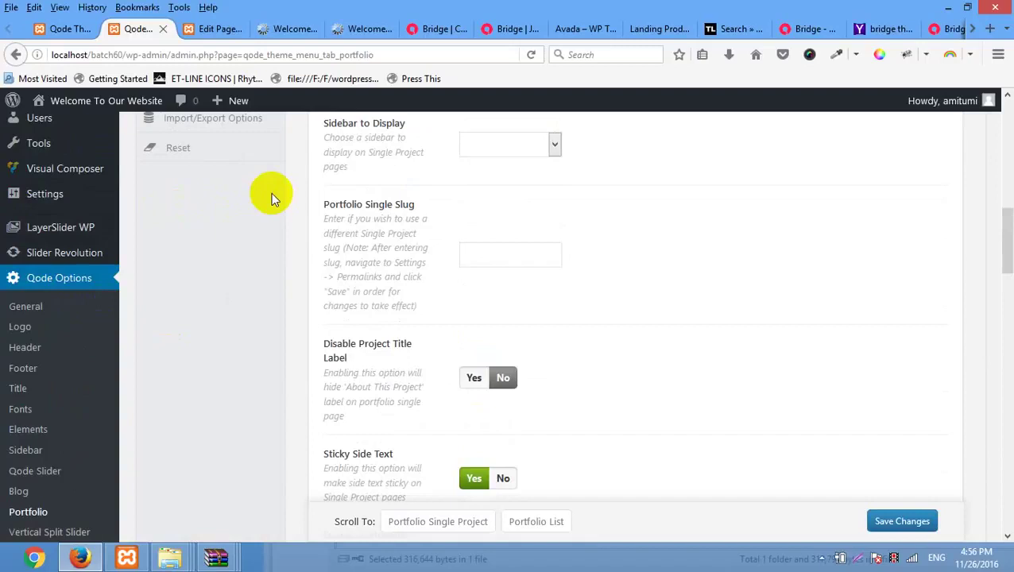
{"action": "scroll", "coordinate": [149, 253], "scroll_direction": "down", "scroll_amount": 6}
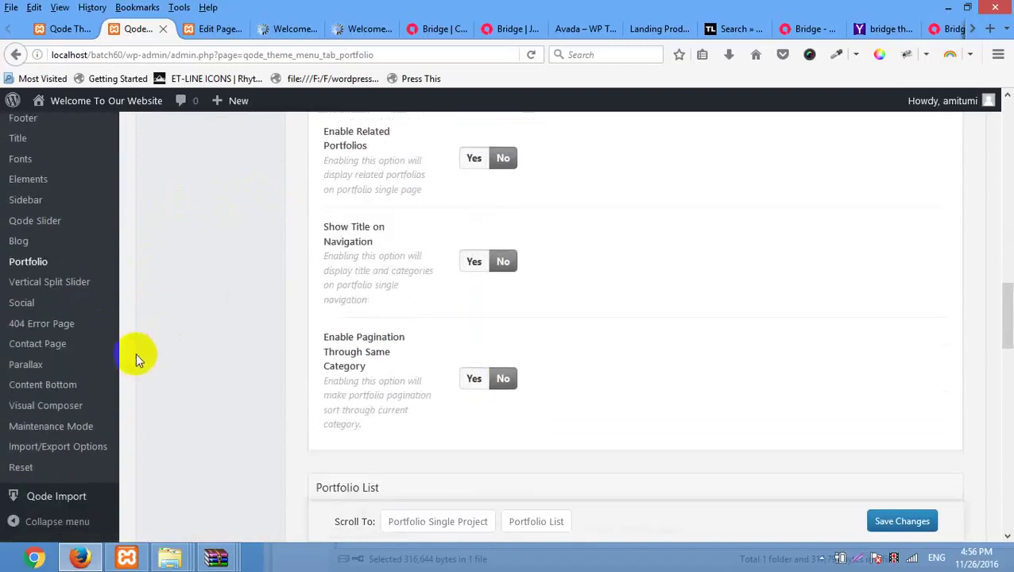
{"action": "scroll", "coordinate": [246, 340], "scroll_direction": "up", "scroll_amount": 10}
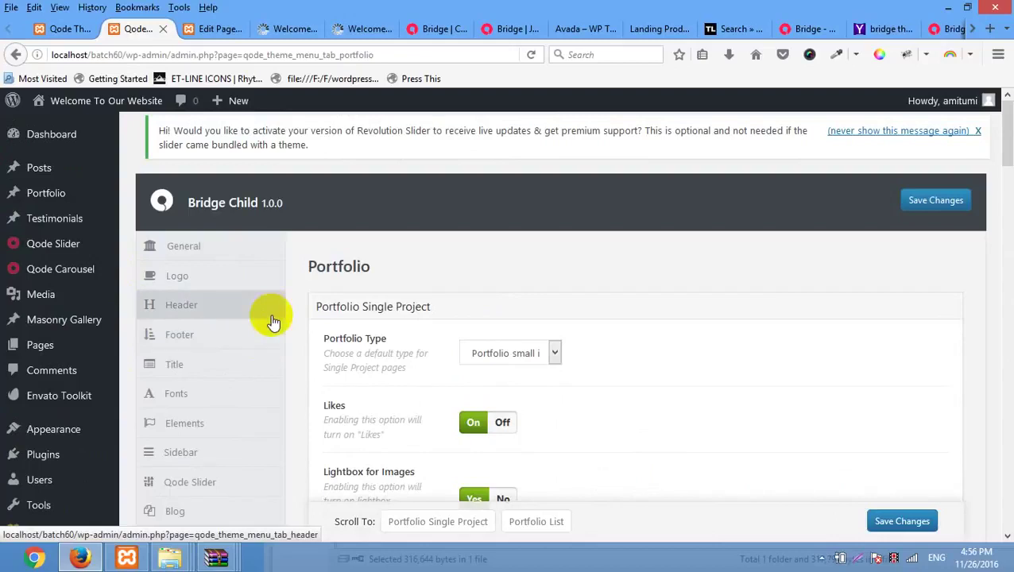
Return to the Bridge One-Click Import page and check the list of demo sites available for import
{"action": "left_click", "coordinate": [204, 28]}
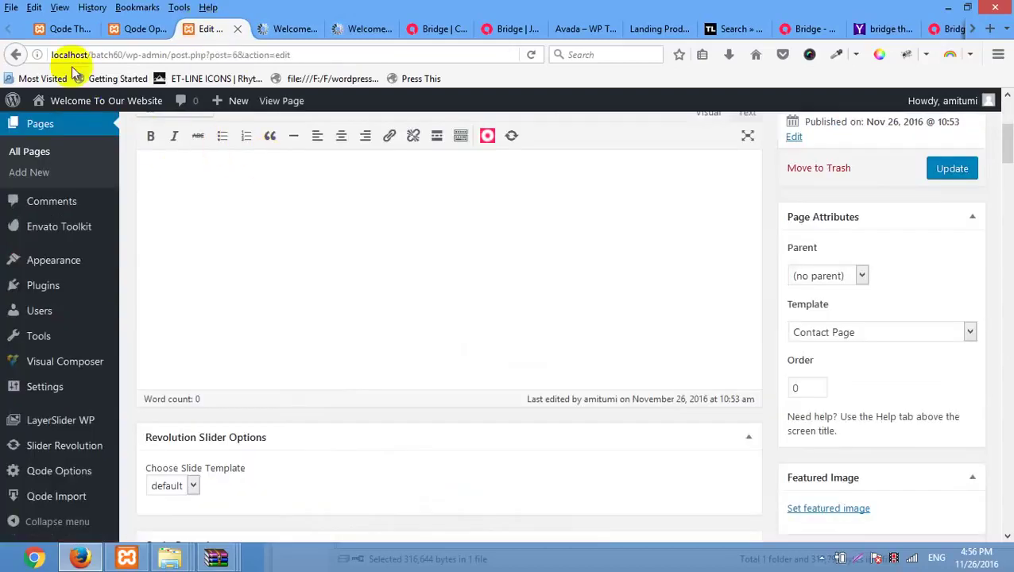
{"action": "left_click", "coordinate": [68, 28]}
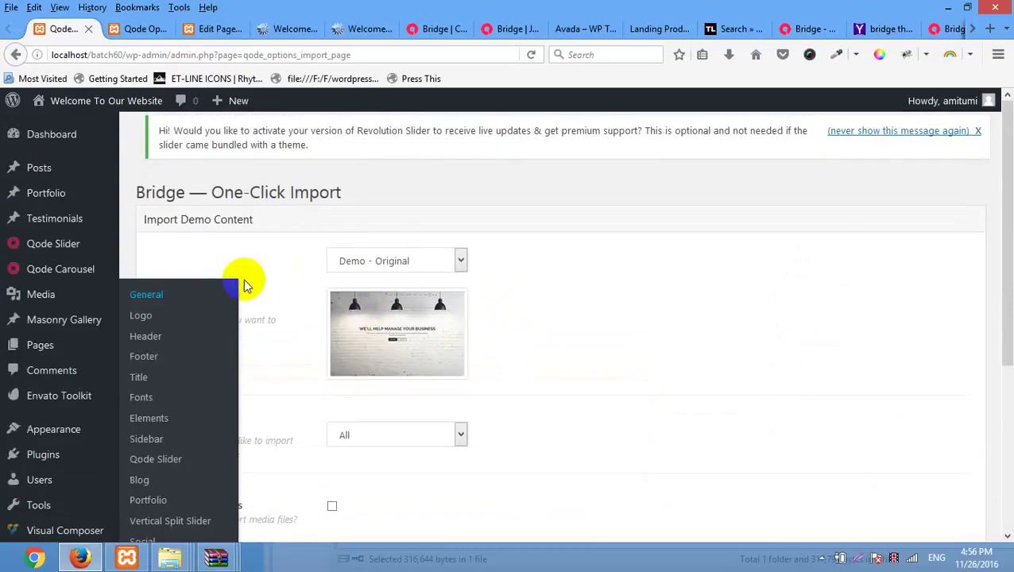
{"action": "left_click", "coordinate": [401, 260]}
{"action": "left_click", "coordinate": [584, 226]}
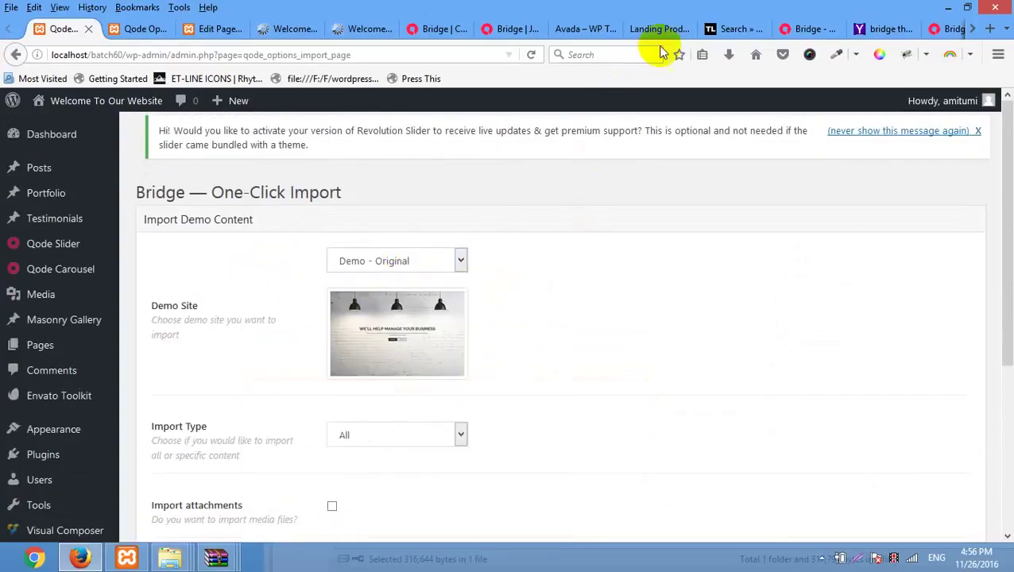
Look at the Bridge Craftsman demo site, and browse the designs on the Bridge choose-your-demo page
{"action": "left_click", "coordinate": [735, 29]}
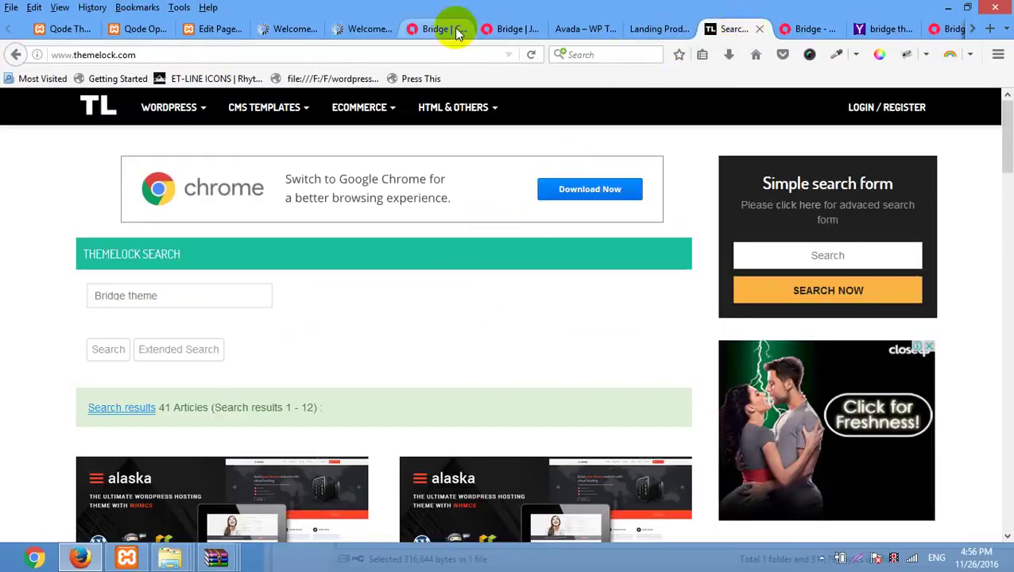
{"action": "left_click", "coordinate": [510, 28]}
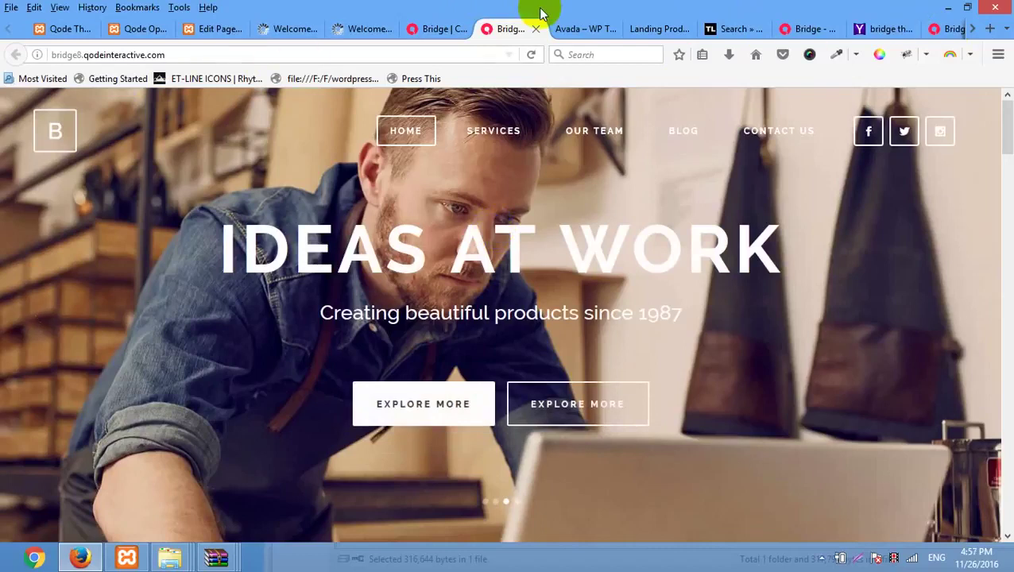
{"action": "left_click", "coordinate": [429, 29]}
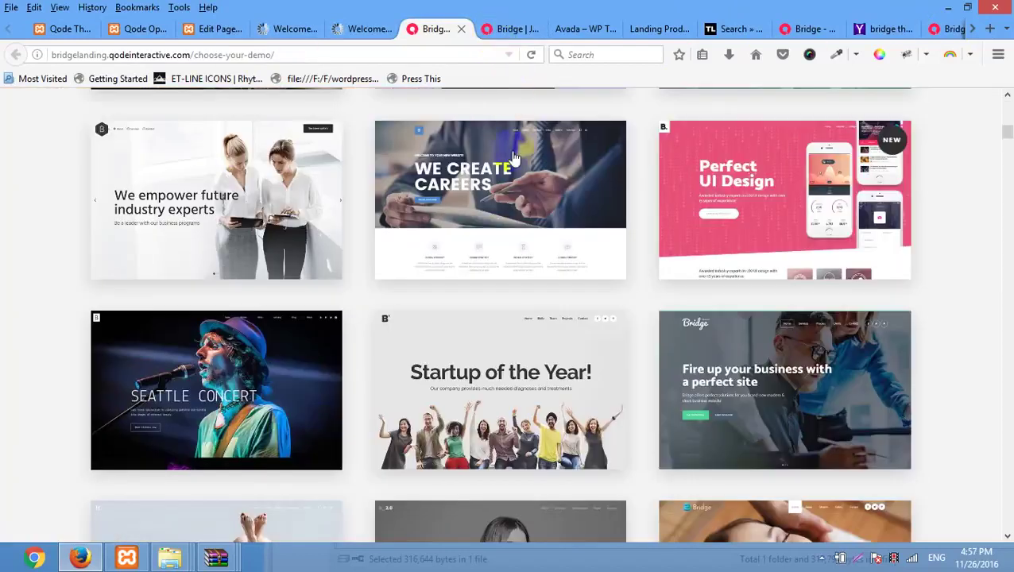
{"action": "scroll", "coordinate": [608, 341], "scroll_direction": "up", "scroll_amount": 1}
{"action": "scroll", "coordinate": [610, 343], "scroll_direction": "up", "scroll_amount": 9}
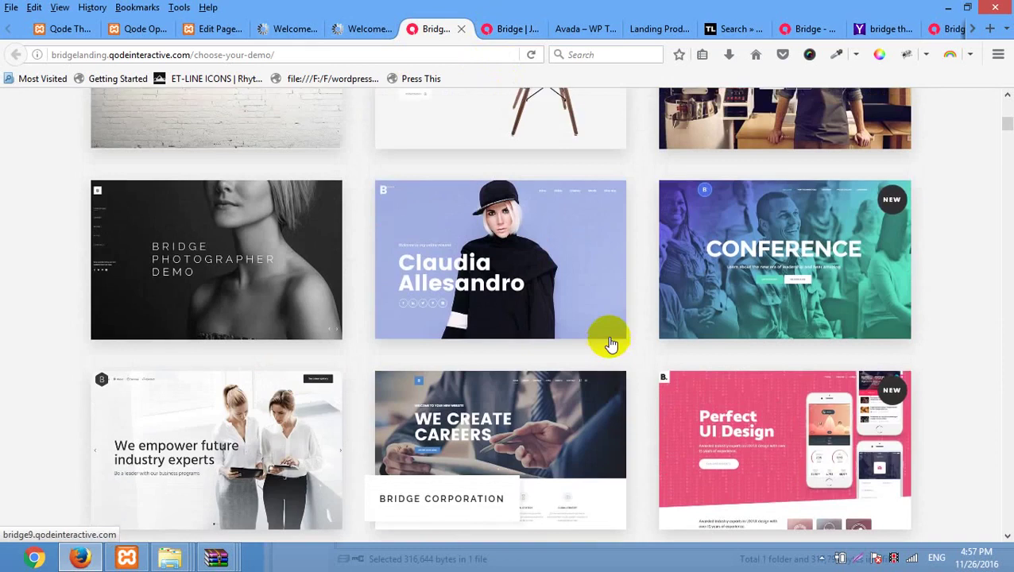
{"action": "scroll", "coordinate": [610, 343], "scroll_direction": "down", "scroll_amount": 6}
{"action": "scroll", "coordinate": [610, 341], "scroll_direction": "down", "scroll_amount": 7}
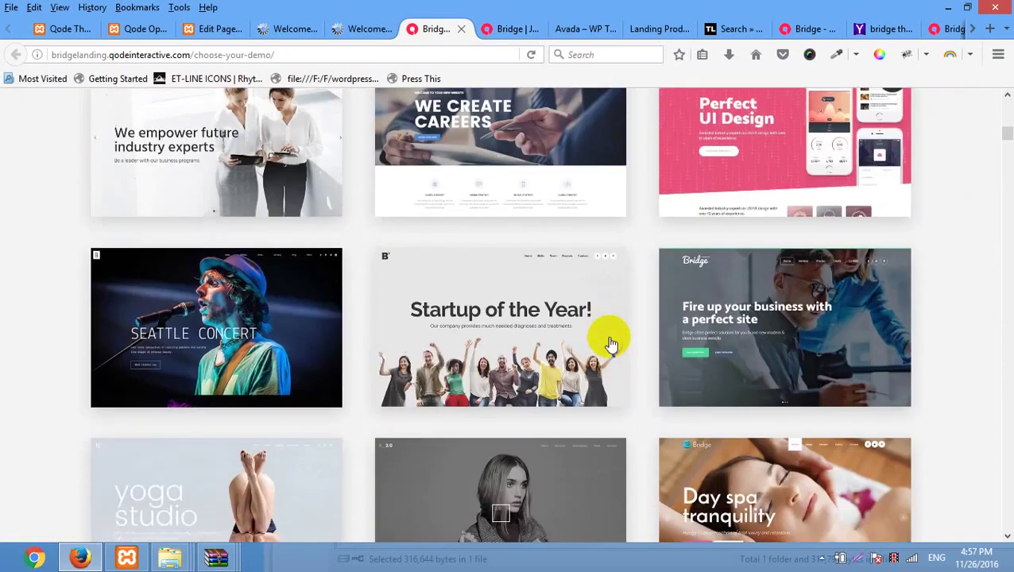
{"action": "scroll", "coordinate": [611, 344], "scroll_direction": "up", "scroll_amount": 3}
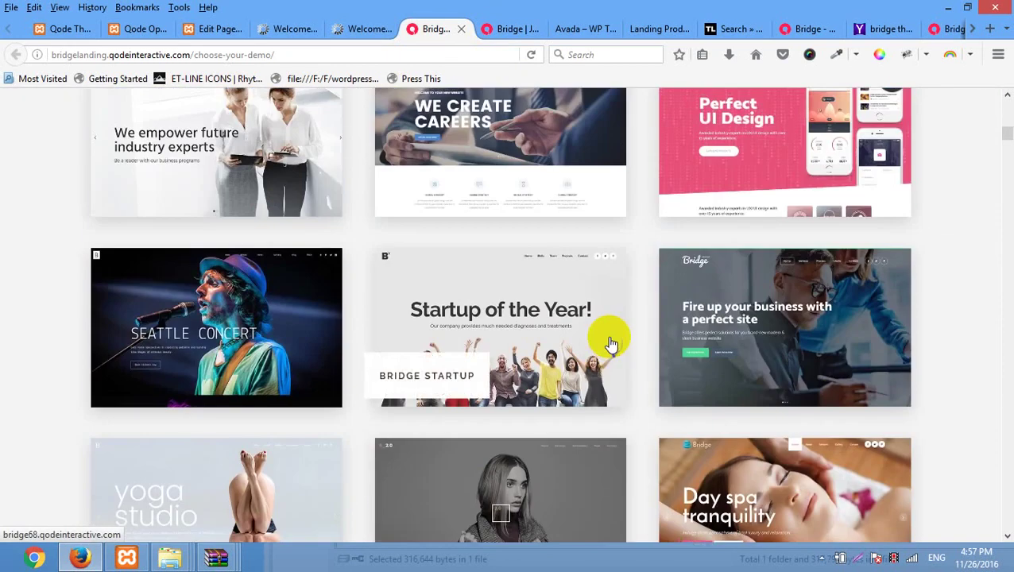
{"action": "scroll", "coordinate": [609, 343], "scroll_direction": "down", "scroll_amount": 3}
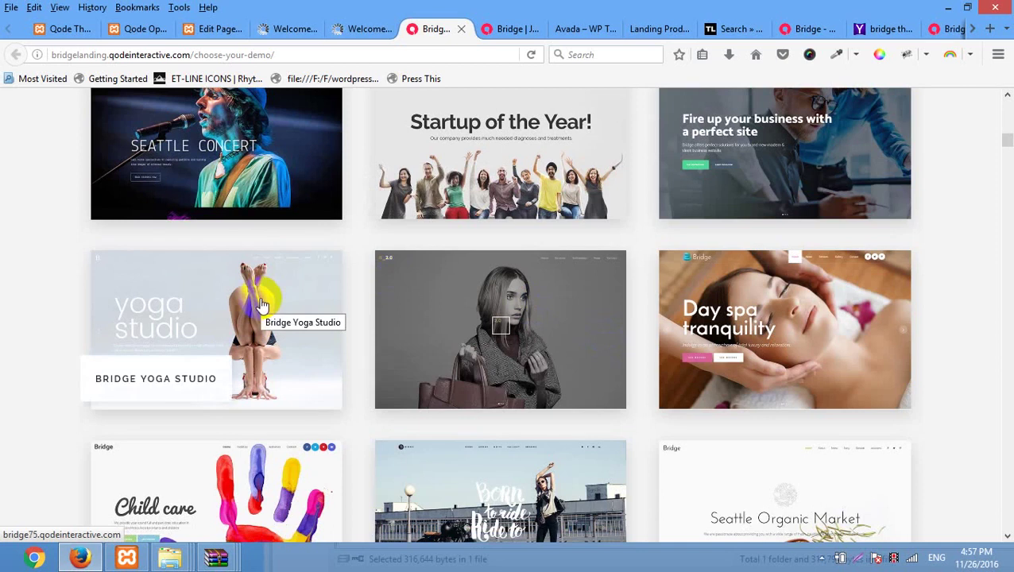
{"action": "scroll", "coordinate": [627, 245], "scroll_direction": "down", "scroll_amount": 5}
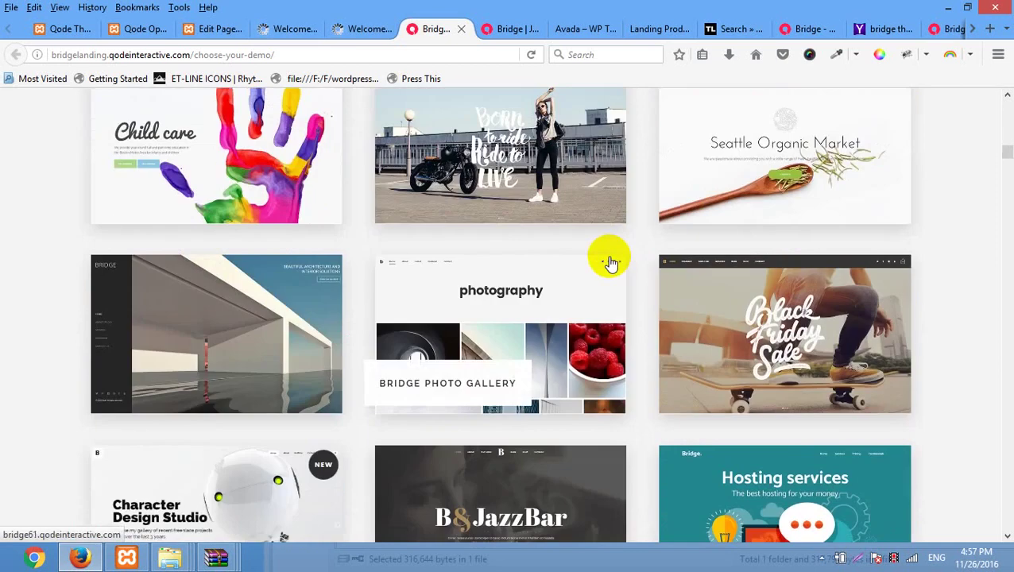
{"action": "scroll", "coordinate": [609, 262], "scroll_direction": "down", "scroll_amount": 10}
{"action": "scroll", "coordinate": [607, 264], "scroll_direction": "up", "scroll_amount": 4}
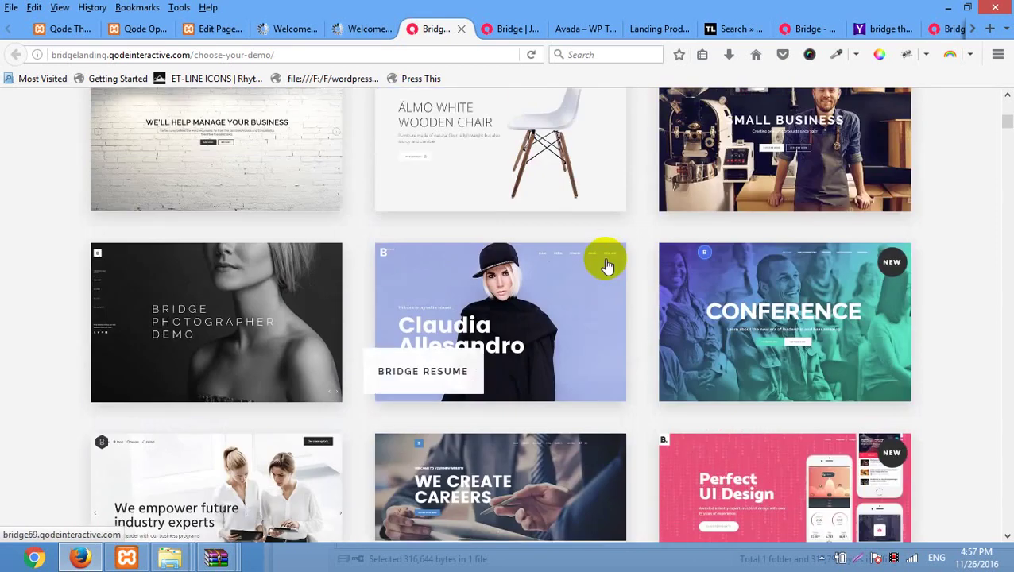
{"action": "scroll", "coordinate": [606, 264], "scroll_direction": "up", "scroll_amount": 1}
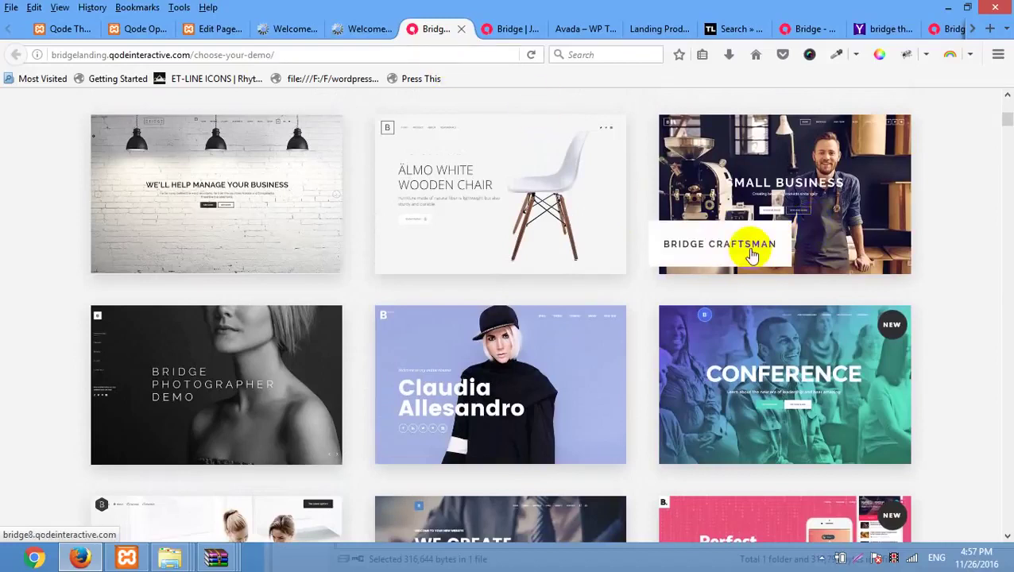
Go back to the One-Click Import page, look through the demo list and choose Demo 8 - Fashion as the demo site
{"action": "left_click", "coordinate": [80, 29]}
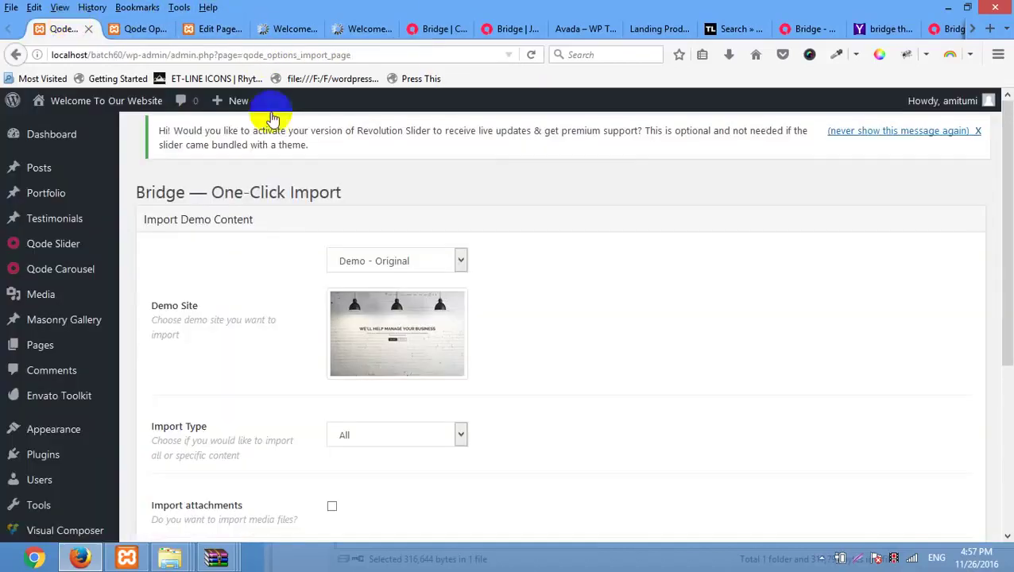
{"action": "left_click", "coordinate": [405, 258]}
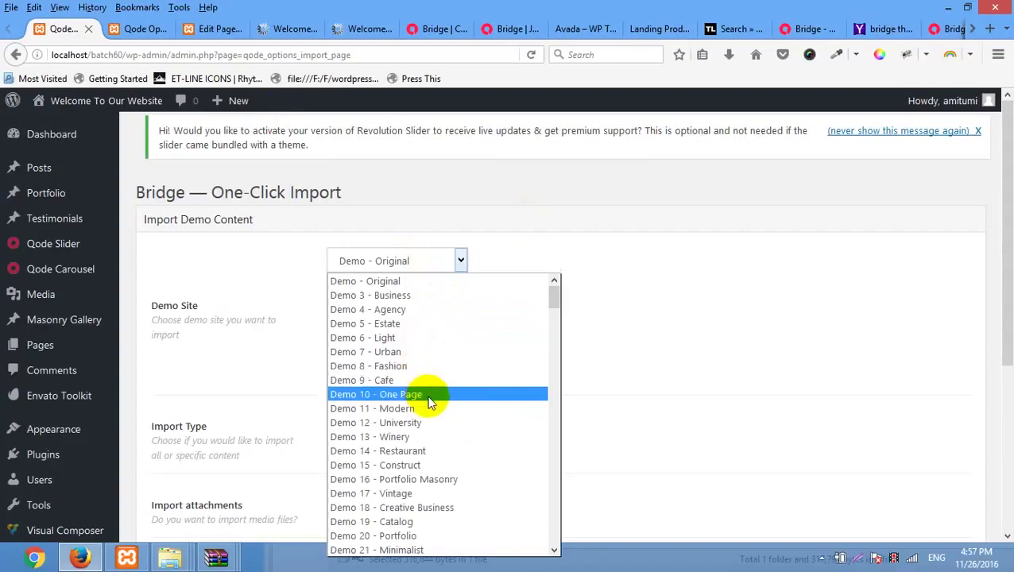
{"action": "scroll", "coordinate": [427, 396], "scroll_direction": "down", "scroll_amount": 1}
{"action": "scroll", "coordinate": [429, 401], "scroll_direction": "down", "scroll_amount": 3}
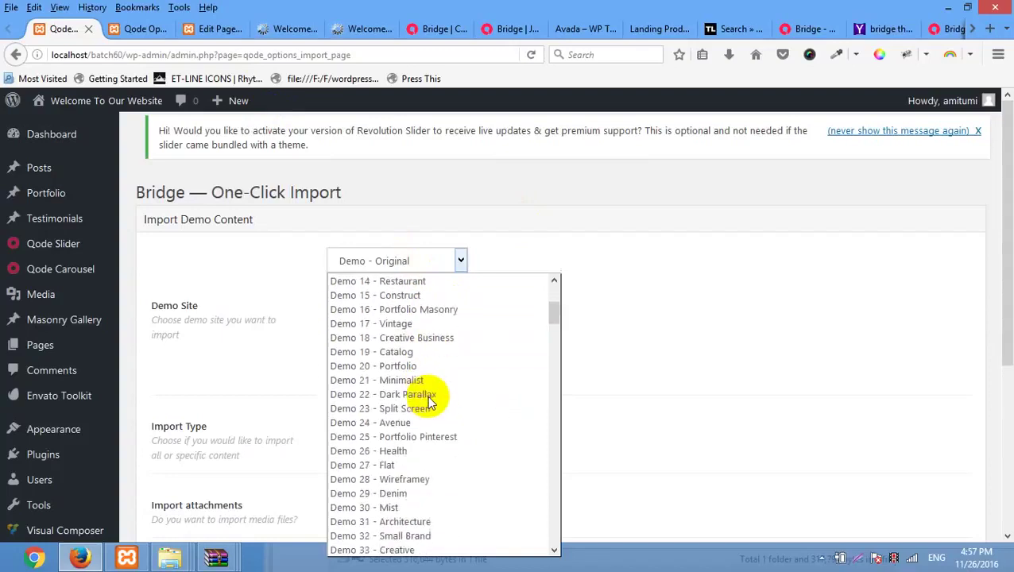
{"action": "scroll", "coordinate": [433, 374], "scroll_direction": "up", "scroll_amount": 4}
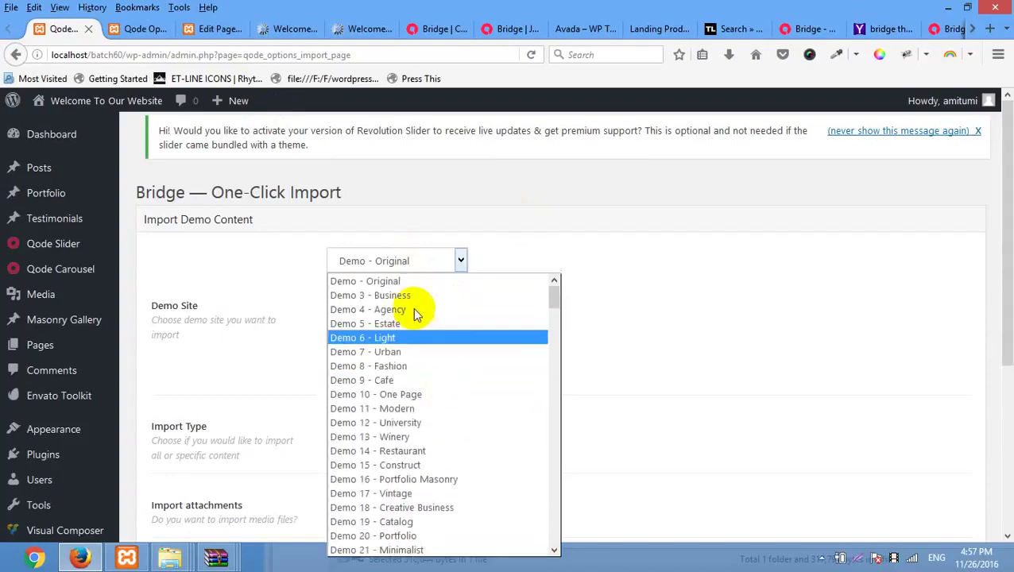
{"action": "left_click", "coordinate": [431, 367]}
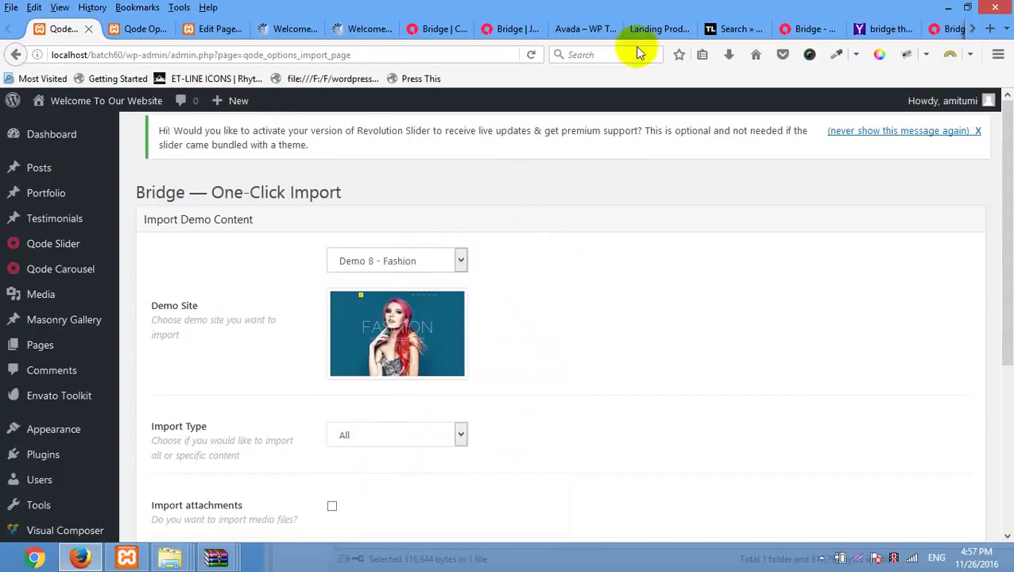
Revisit the Bridge choose-your-demo page to compare its demo designs with the import choices
{"action": "left_click", "coordinate": [496, 29]}
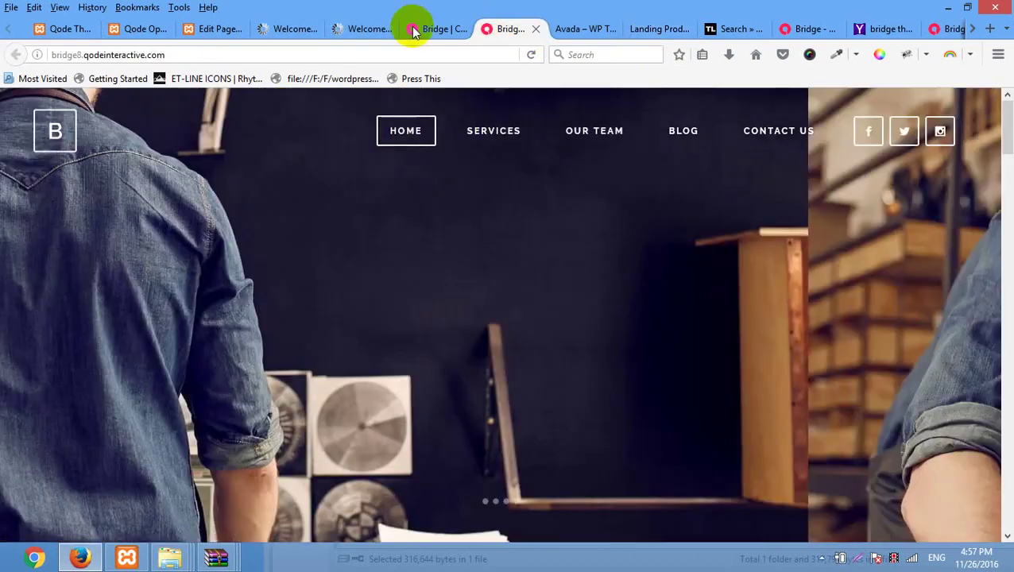
{"action": "left_click", "coordinate": [412, 30]}
{"action": "scroll", "coordinate": [520, 272], "scroll_direction": "up", "scroll_amount": 2}
{"action": "scroll", "coordinate": [520, 272], "scroll_direction": "down", "scroll_amount": 6}
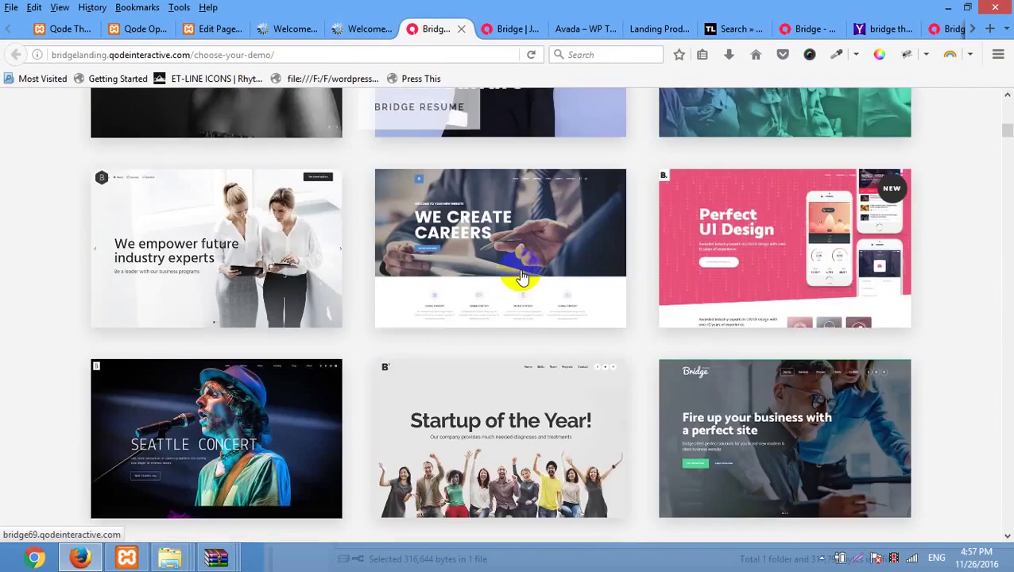
{"action": "scroll", "coordinate": [520, 272], "scroll_direction": "up", "scroll_amount": 5}
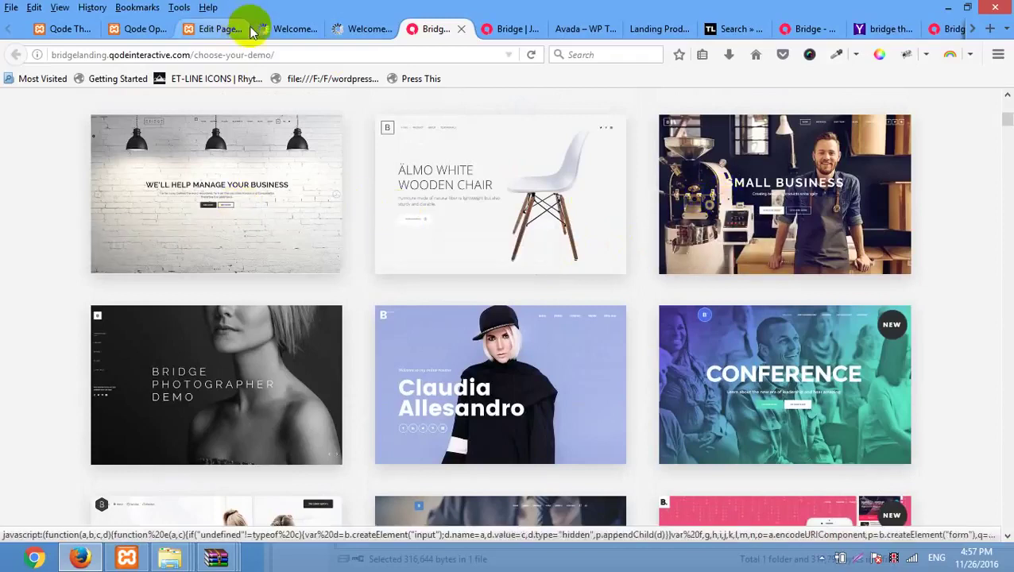
Return to the One-Click Import page and preview Demo 3 - Business, Demo 4 - Agency, Demo 5 - Estate and Demo 6 - Light
{"action": "left_click", "coordinate": [214, 32]}
{"action": "left_click", "coordinate": [70, 31]}
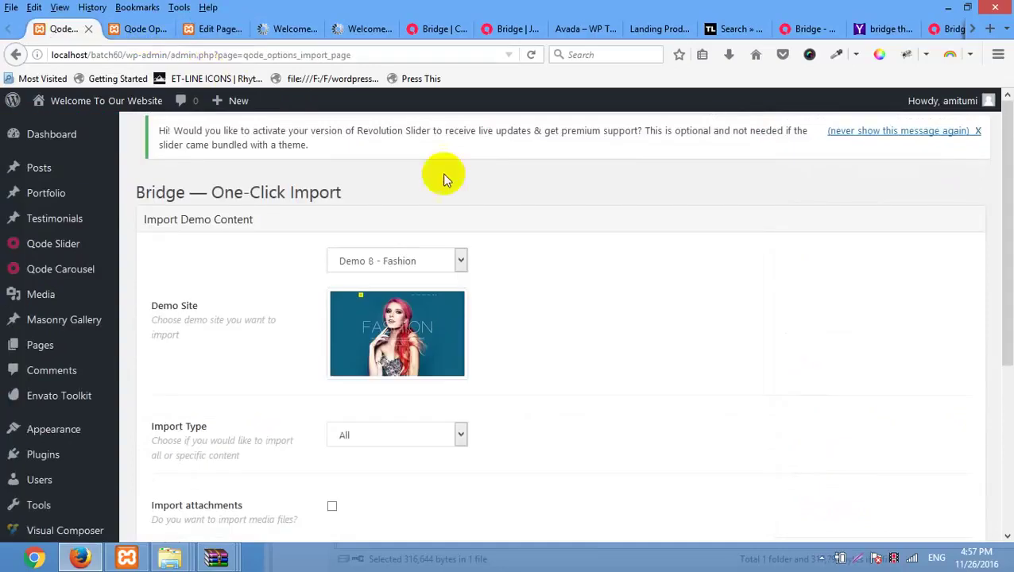
{"action": "left_click", "coordinate": [404, 257]}
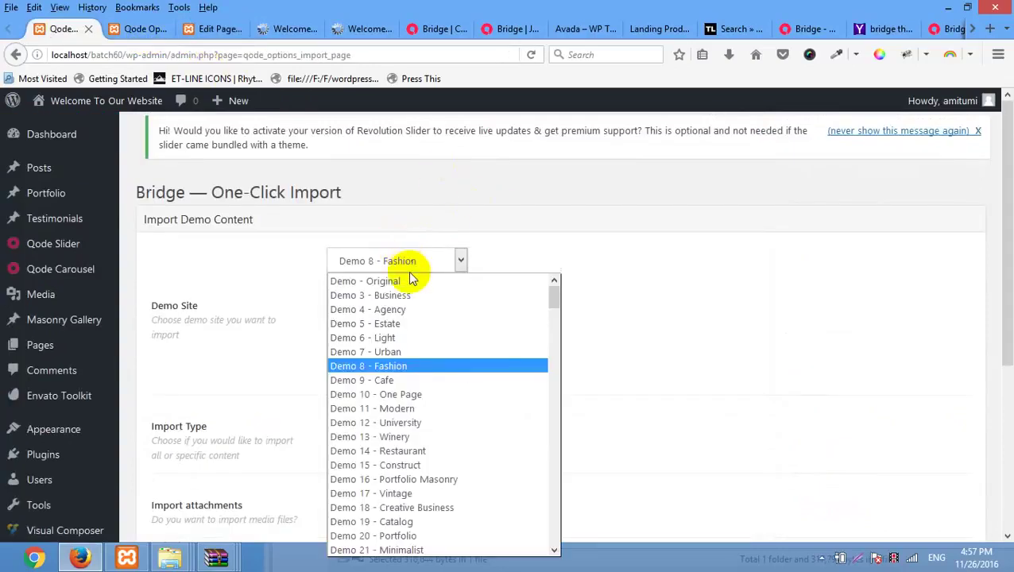
{"action": "left_click", "coordinate": [408, 298]}
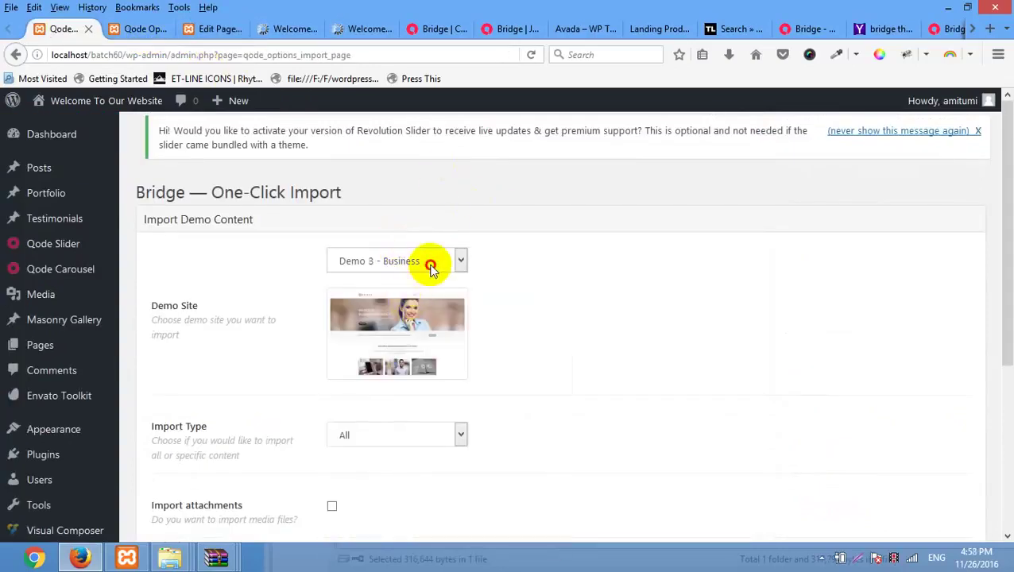
{"action": "left_click", "coordinate": [430, 262]}
{"action": "left_click", "coordinate": [405, 312]}
{"action": "left_click", "coordinate": [414, 265]}
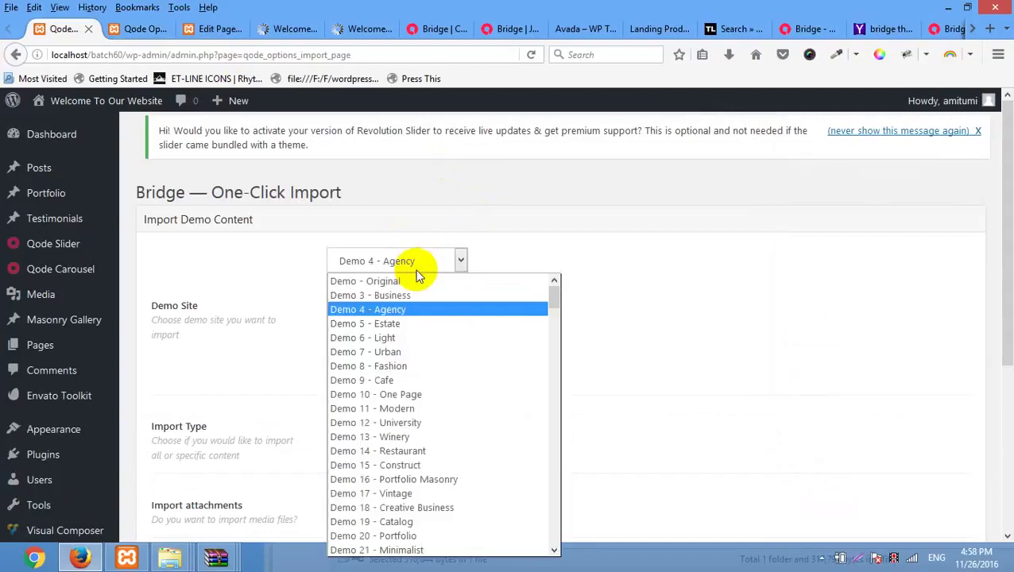
{"action": "left_click", "coordinate": [397, 323]}
{"action": "left_click", "coordinate": [409, 267]}
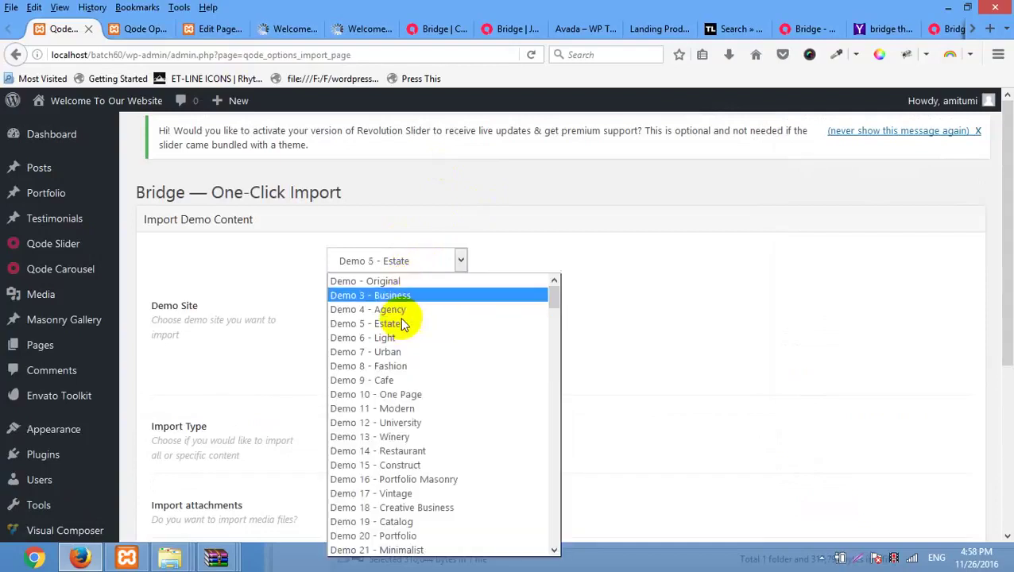
{"action": "left_click", "coordinate": [406, 338]}
Preview Demo 7 - Urban, Demo 9 - Cafe, Demo 10 - One Page, Demo 11 - Modern and Demo 14 - Restaurant as the demo site
{"action": "left_click", "coordinate": [414, 270]}
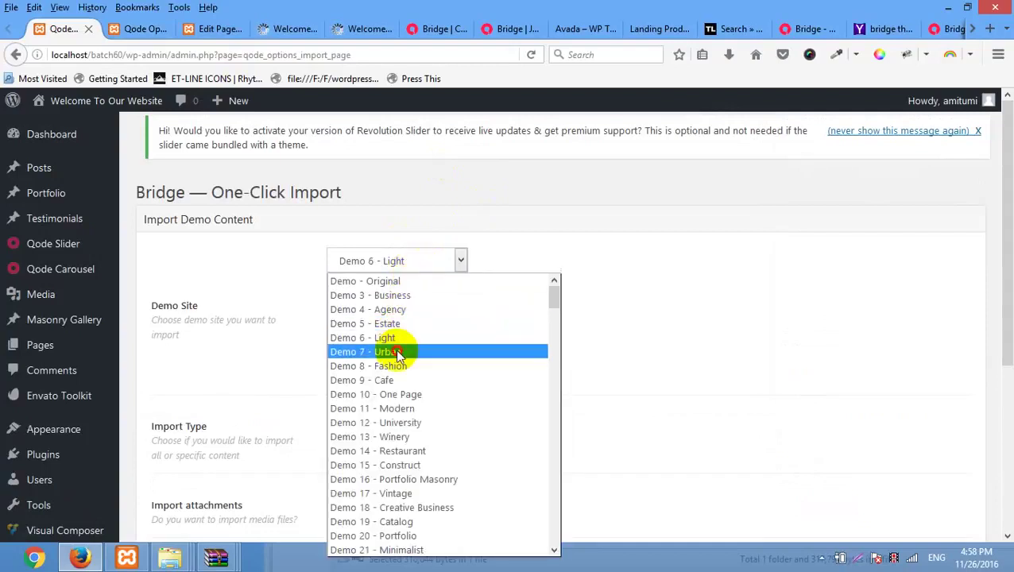
{"action": "left_click", "coordinate": [395, 351]}
{"action": "left_click", "coordinate": [405, 268]}
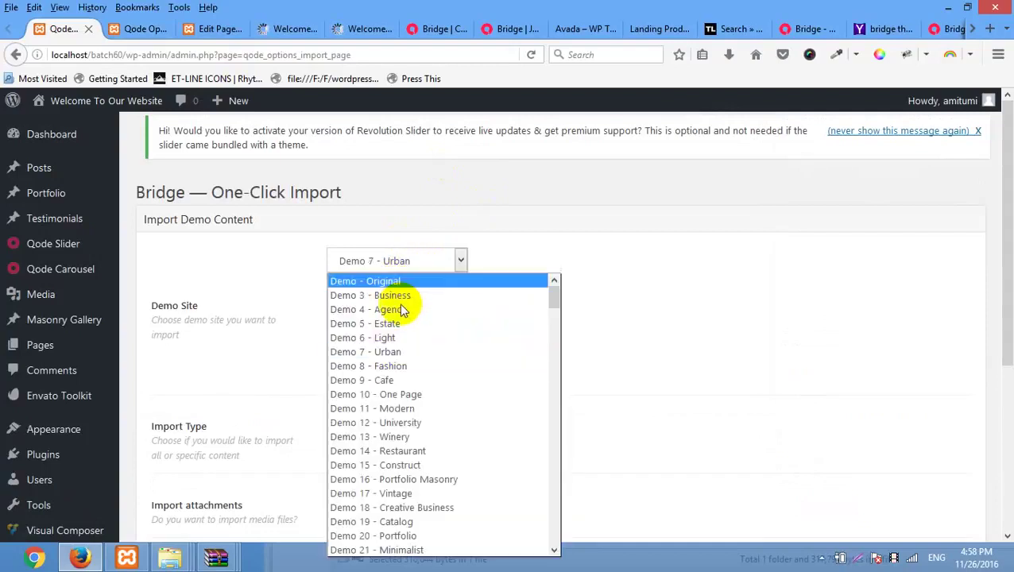
{"action": "left_click", "coordinate": [402, 380]}
{"action": "left_click", "coordinate": [407, 262]}
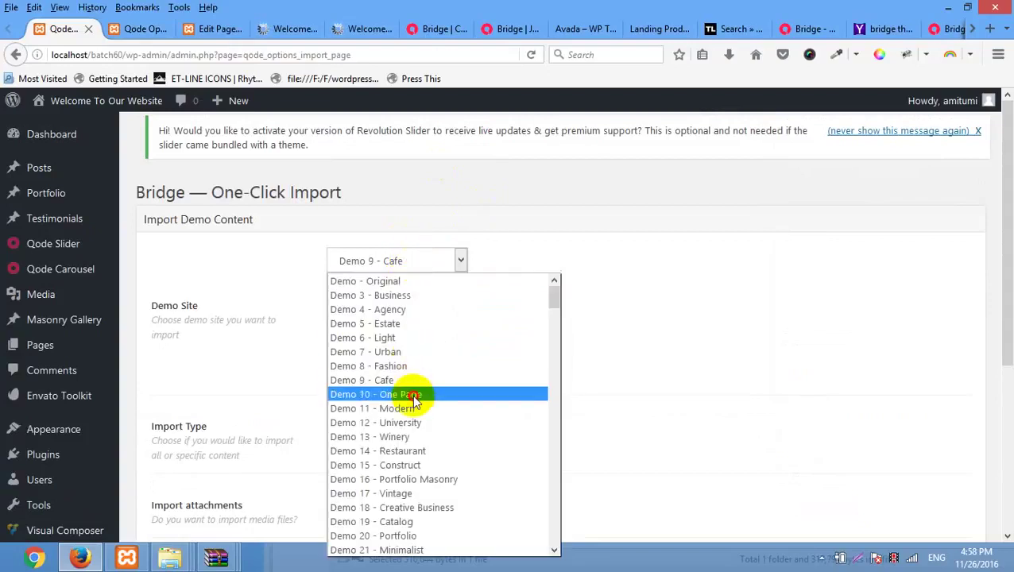
{"action": "left_click", "coordinate": [412, 394]}
{"action": "left_click", "coordinate": [432, 262]}
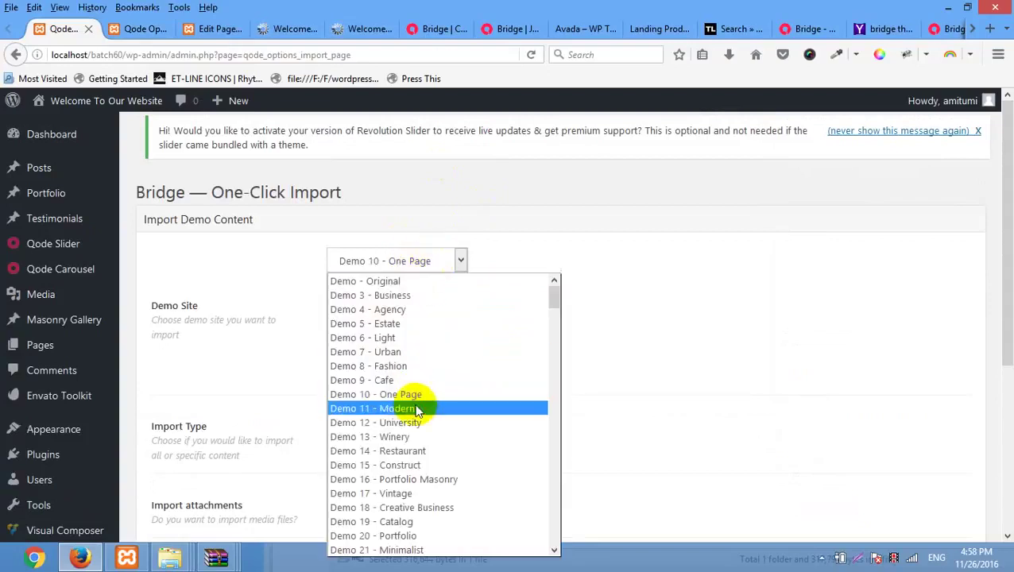
{"action": "left_click", "coordinate": [419, 407]}
{"action": "left_click", "coordinate": [433, 269]}
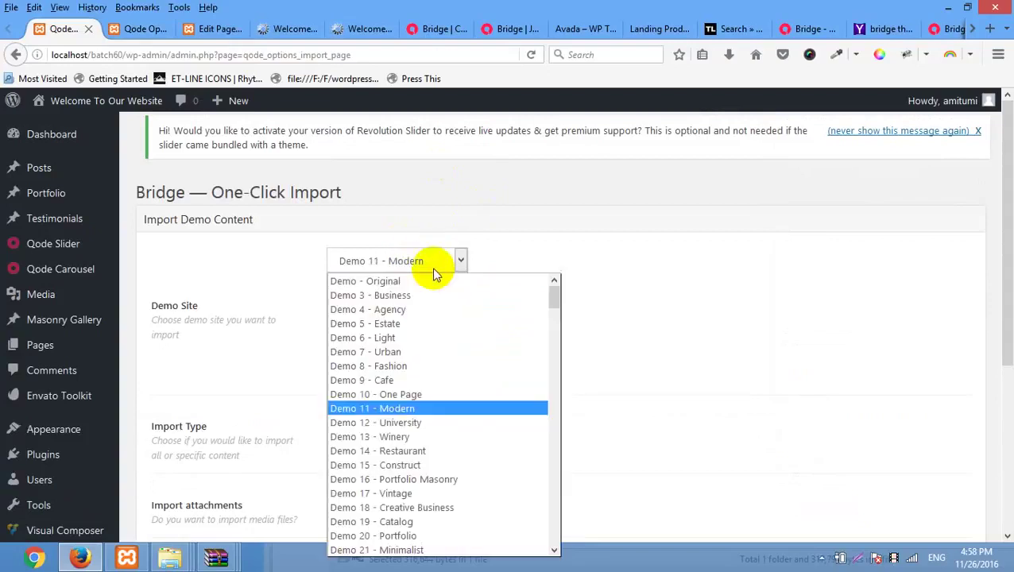
{"action": "left_click", "coordinate": [423, 451]}
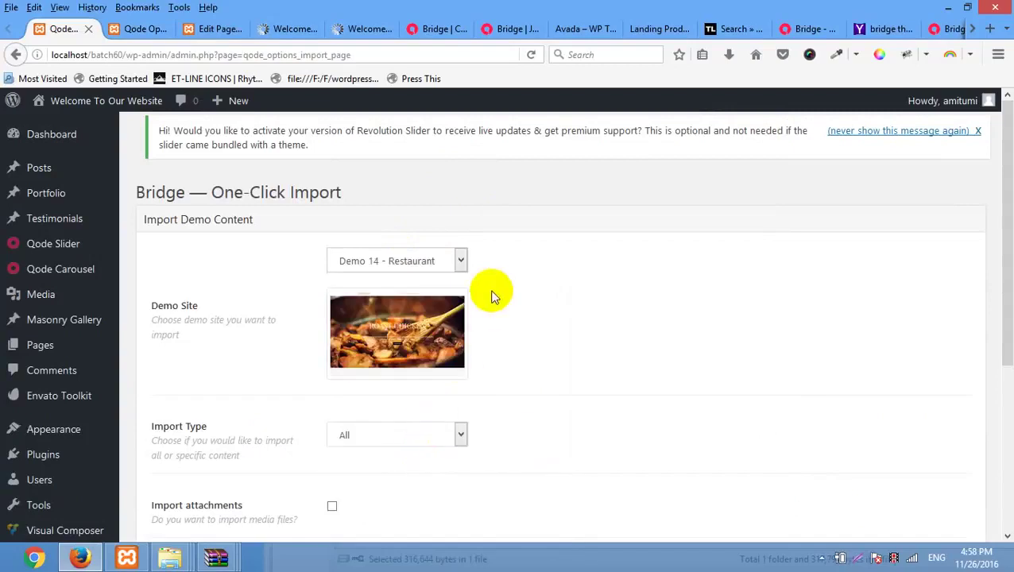
Browse further down the demo site list and preview Demo 69 - Urban Fashion
{"action": "scroll", "coordinate": [484, 282], "scroll_direction": "down", "scroll_amount": 3}
{"action": "left_click", "coordinate": [423, 137]}
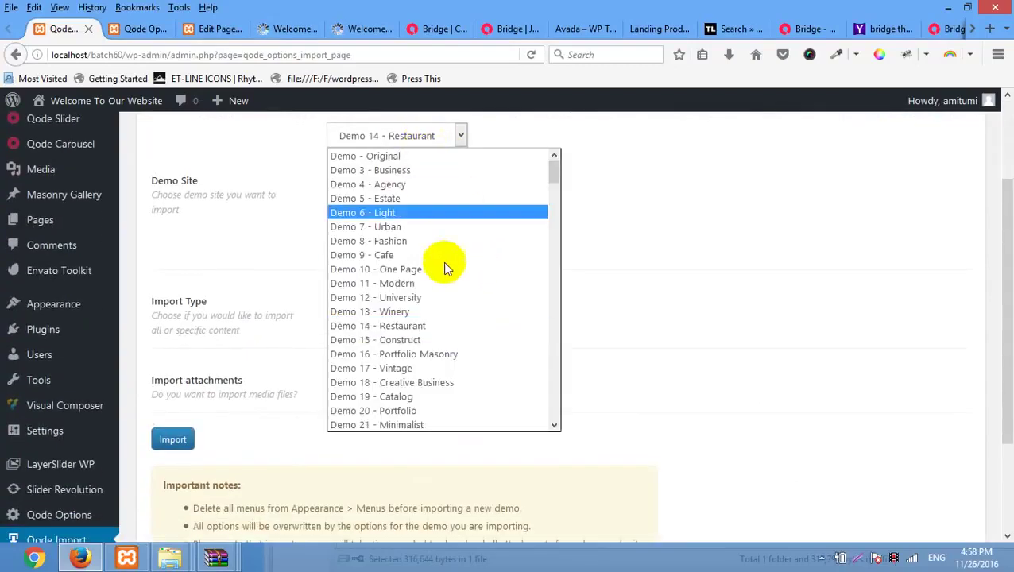
{"action": "scroll", "coordinate": [446, 349], "scroll_direction": "down", "scroll_amount": 6}
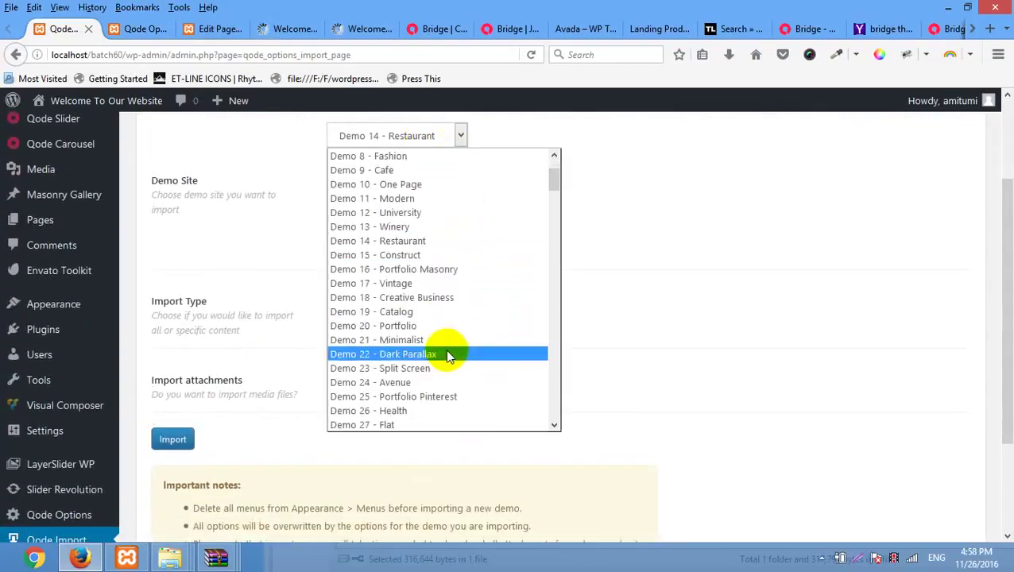
{"action": "scroll", "coordinate": [445, 349], "scroll_direction": "down", "scroll_amount": 2}
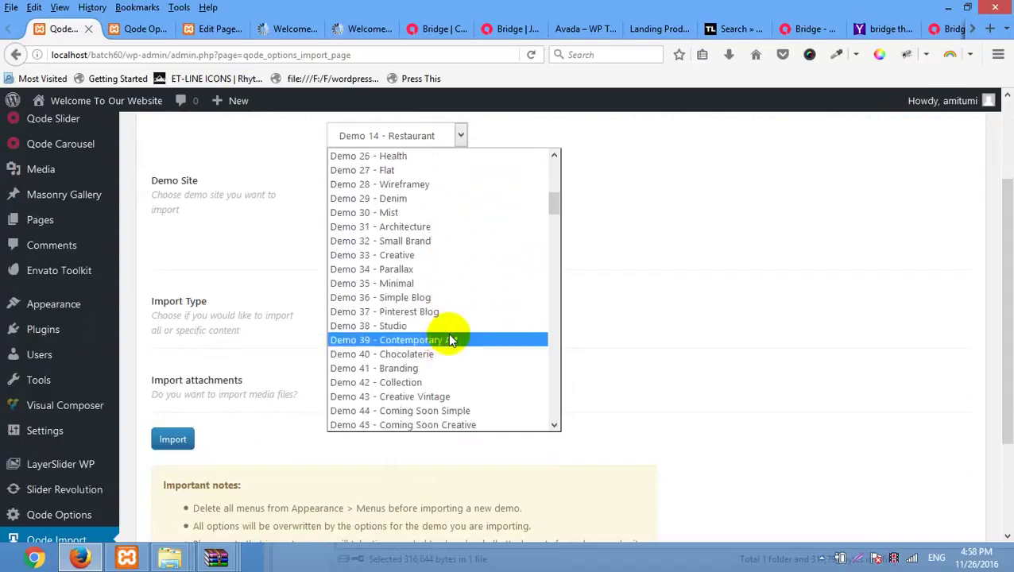
{"action": "scroll", "coordinate": [443, 350], "scroll_direction": "down", "scroll_amount": 2}
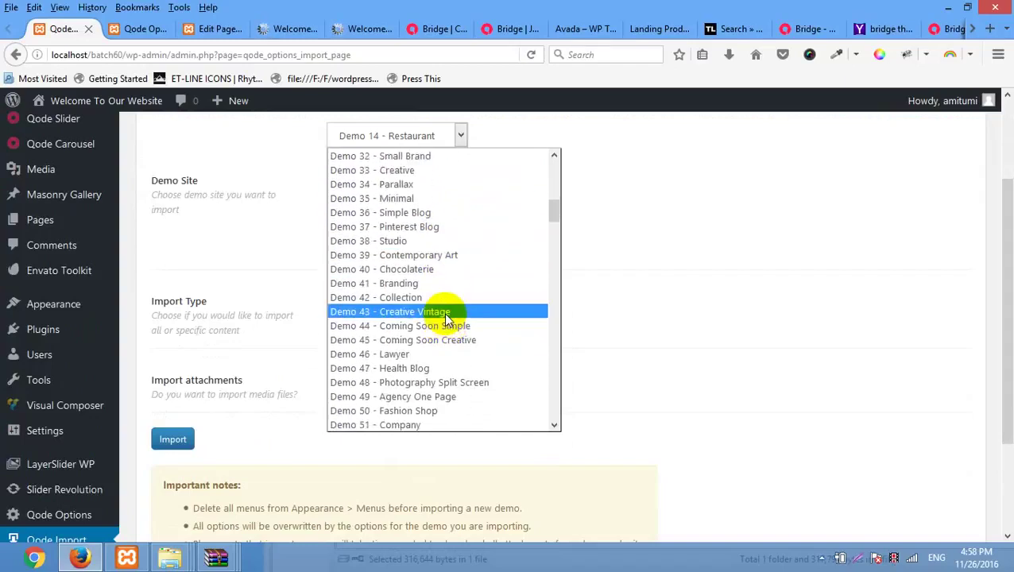
{"action": "scroll", "coordinate": [445, 298], "scroll_direction": "down", "scroll_amount": 1}
{"action": "scroll", "coordinate": [443, 300], "scroll_direction": "down", "scroll_amount": 5}
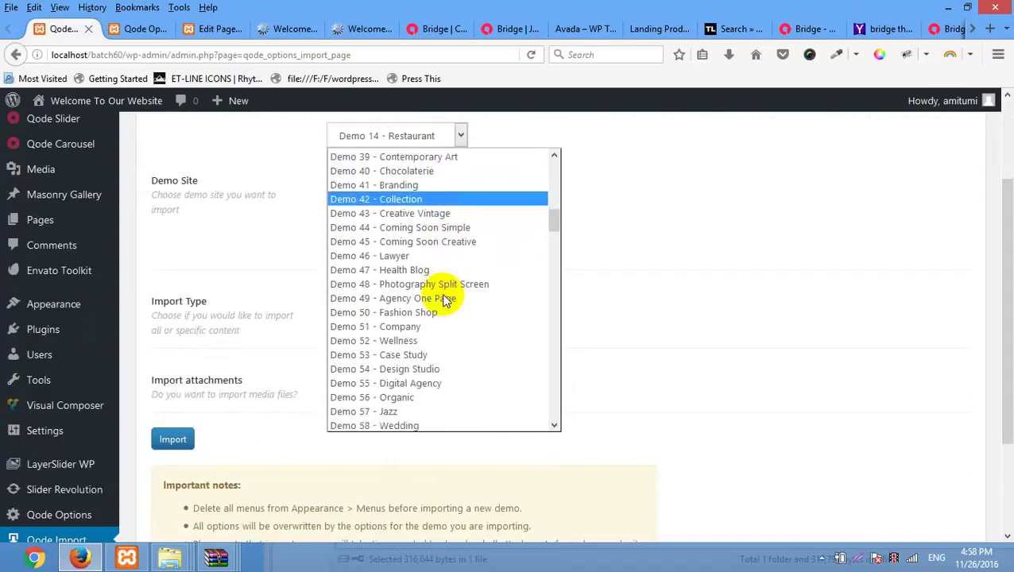
{"action": "scroll", "coordinate": [442, 302], "scroll_direction": "down", "scroll_amount": 5}
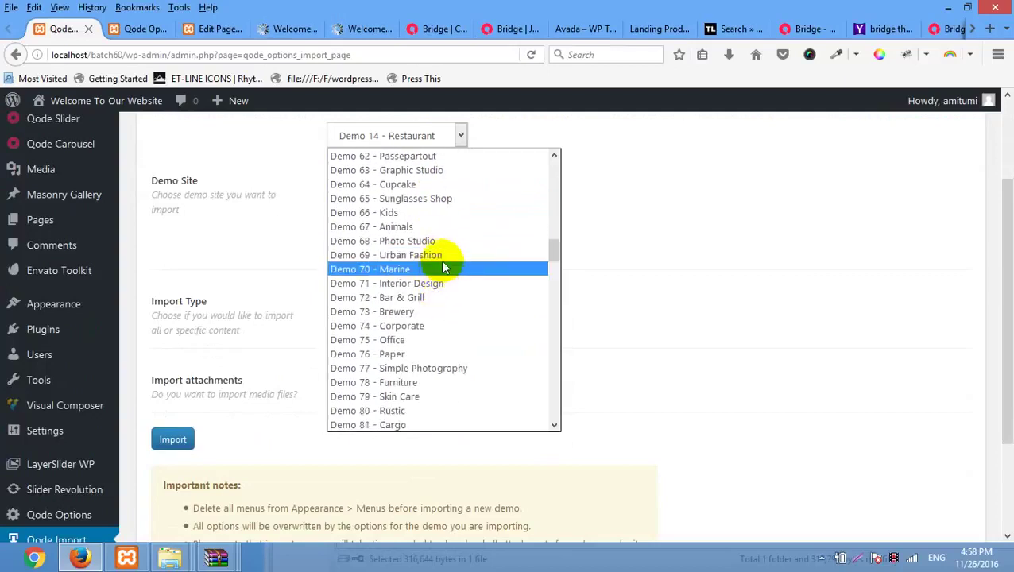
{"action": "left_click", "coordinate": [444, 259]}
Look through the remaining demos and concepts in the list and choose New Demo 8 - Craftsman as the demo site
{"action": "left_click", "coordinate": [448, 138]}
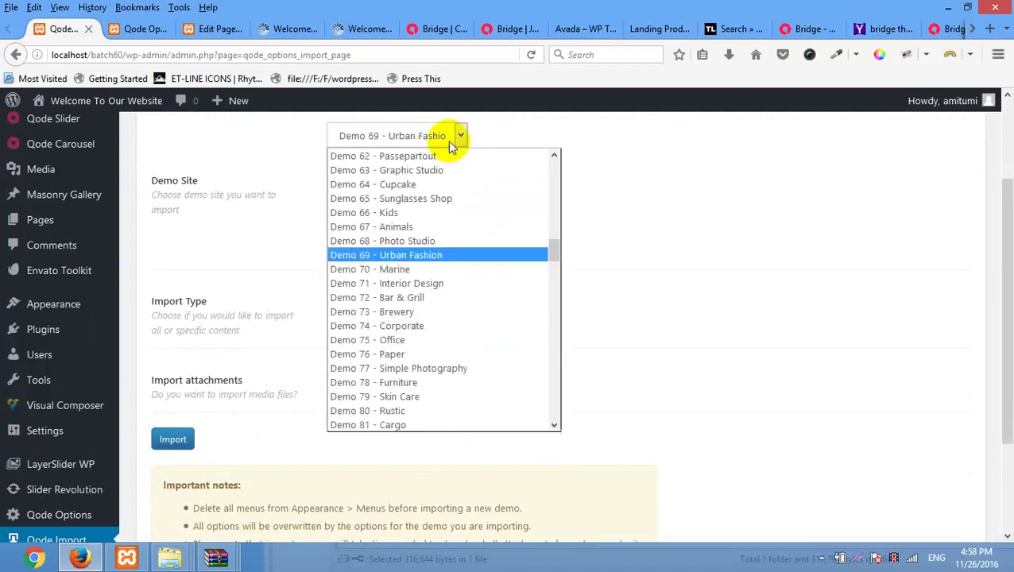
{"action": "scroll", "coordinate": [465, 308], "scroll_direction": "down", "scroll_amount": 2}
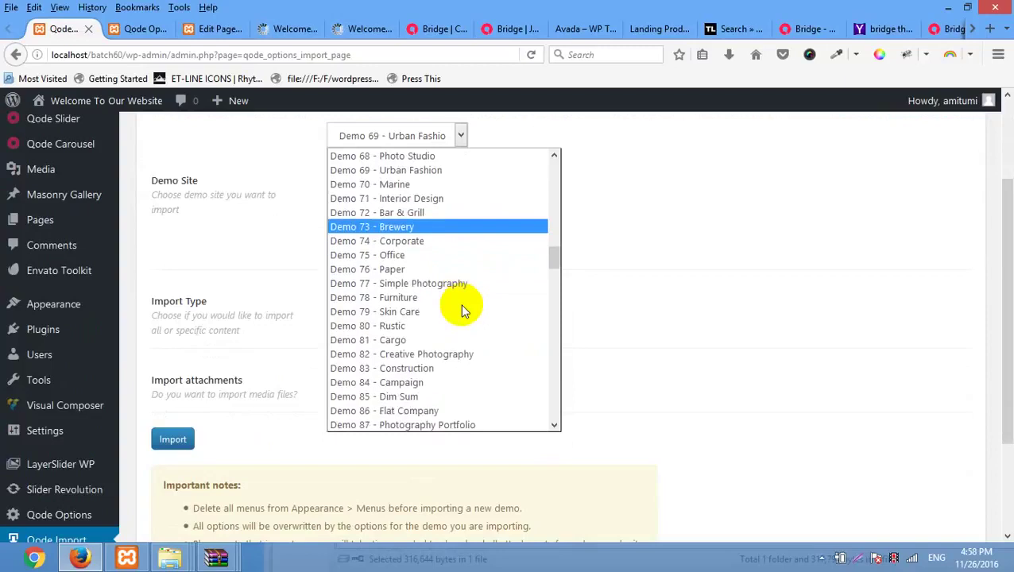
{"action": "scroll", "coordinate": [457, 315], "scroll_direction": "down", "scroll_amount": 4}
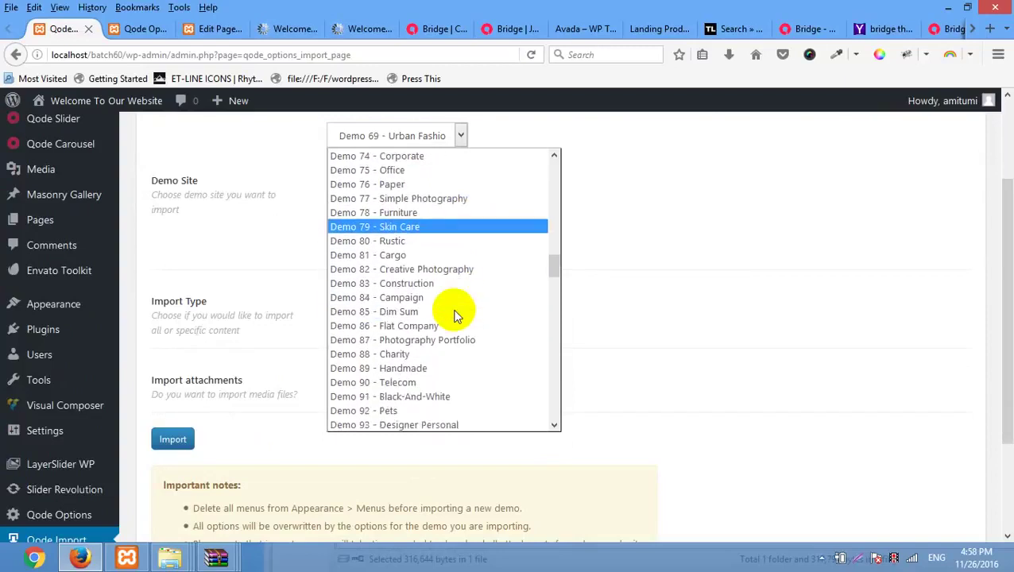
{"action": "left_click", "coordinate": [415, 141]}
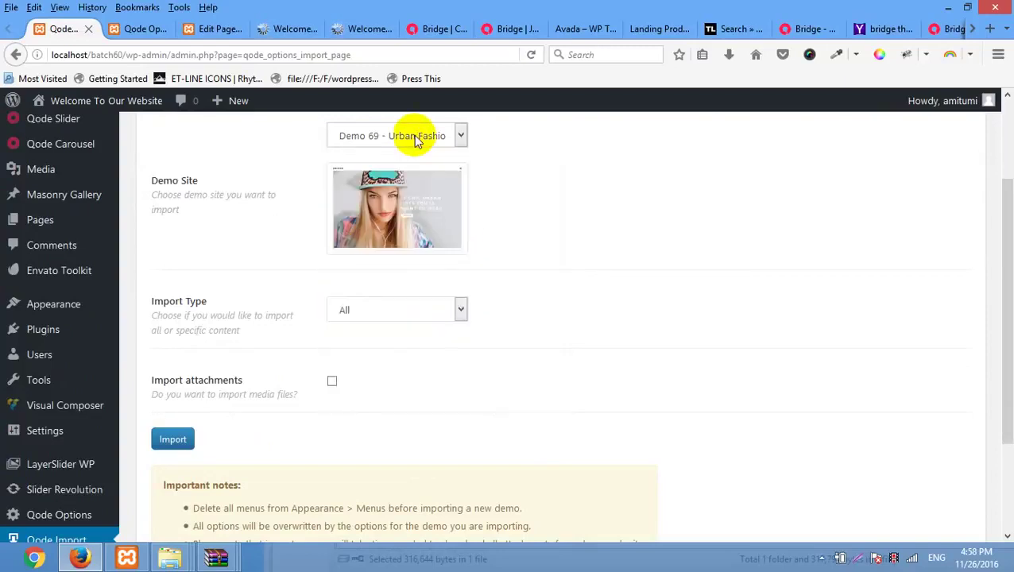
{"action": "left_click", "coordinate": [415, 142]}
{"action": "scroll", "coordinate": [414, 318], "scroll_direction": "down", "scroll_amount": 2}
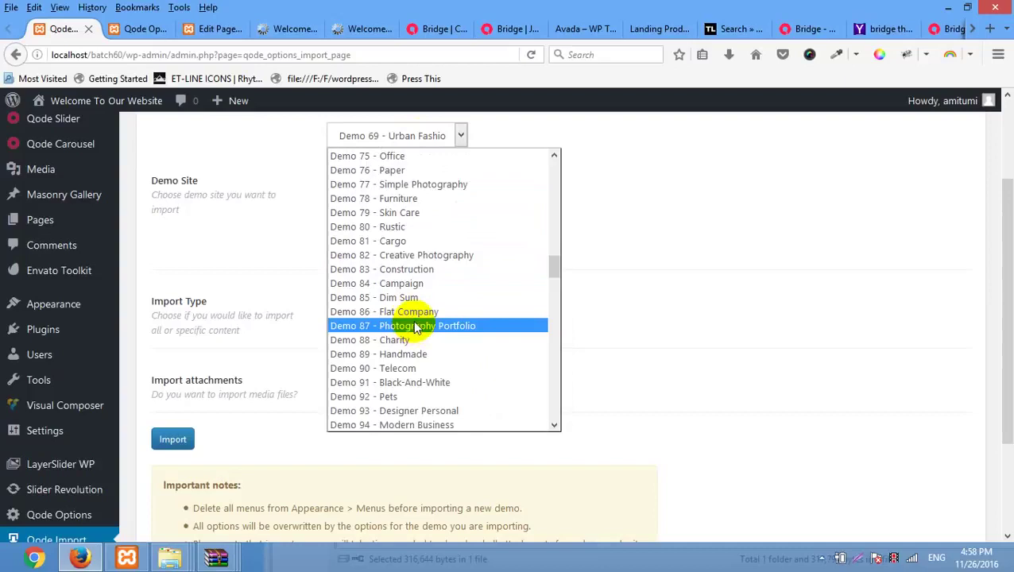
{"action": "scroll", "coordinate": [414, 322], "scroll_direction": "down", "scroll_amount": 4}
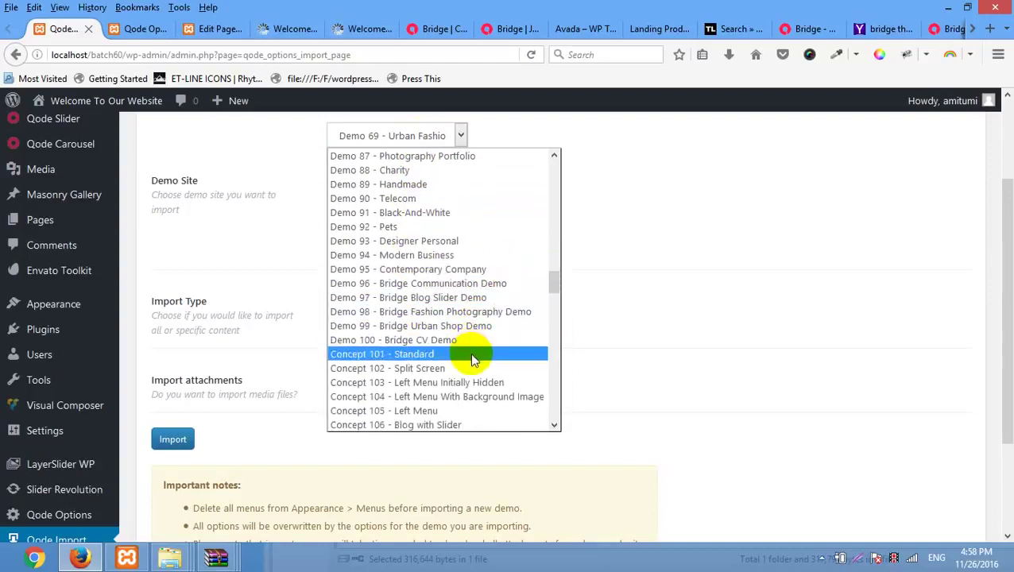
{"action": "scroll", "coordinate": [470, 353], "scroll_direction": "down", "scroll_amount": 6}
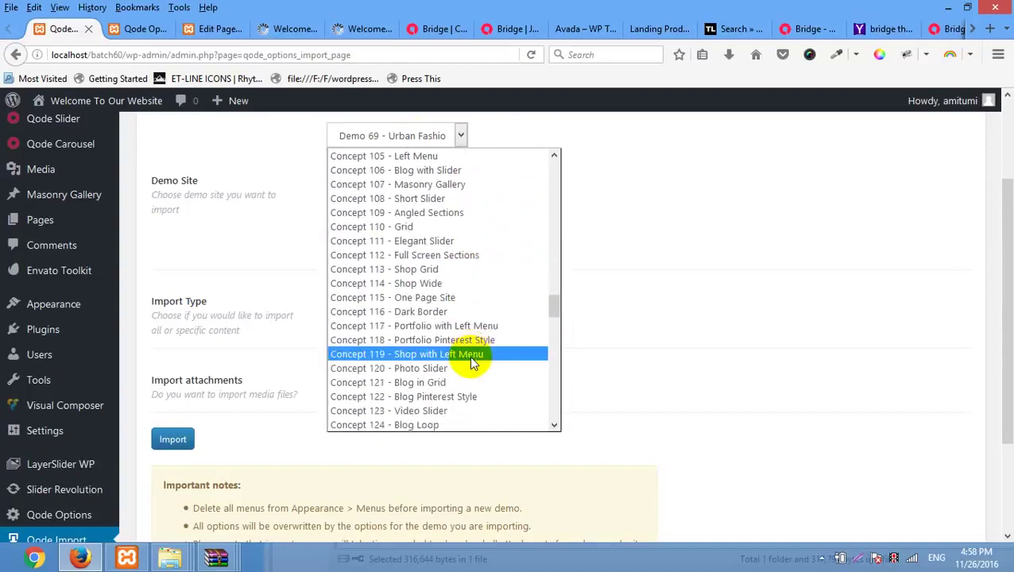
{"action": "scroll", "coordinate": [469, 354], "scroll_direction": "down", "scroll_amount": 2}
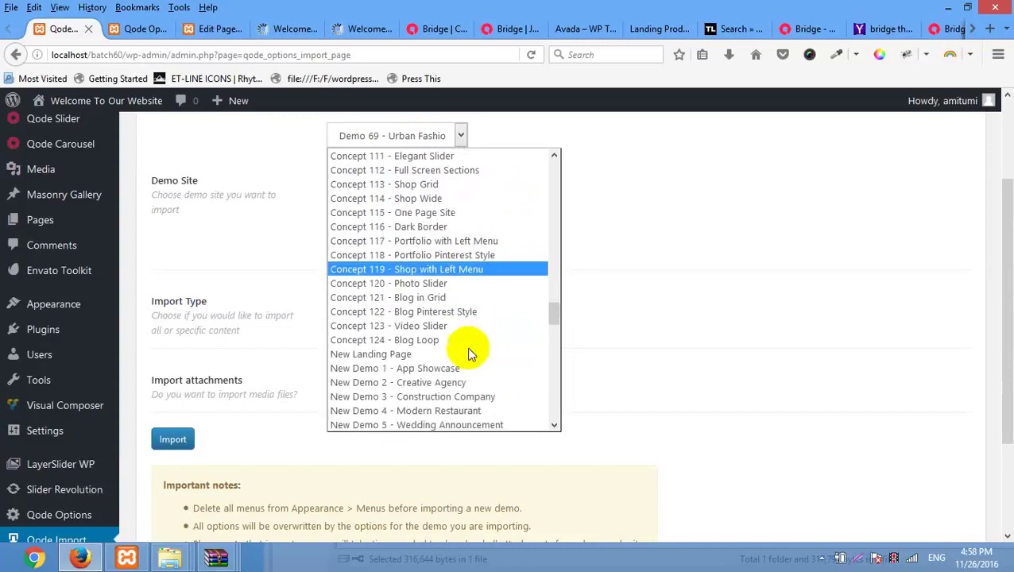
{"action": "scroll", "coordinate": [468, 355], "scroll_direction": "down", "scroll_amount": 2}
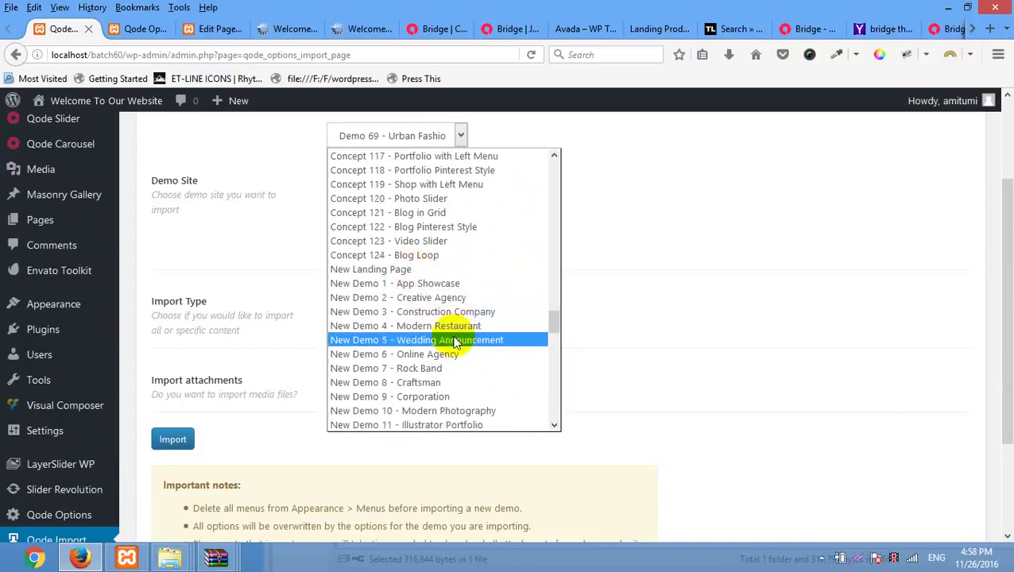
{"action": "left_click", "coordinate": [439, 382]}
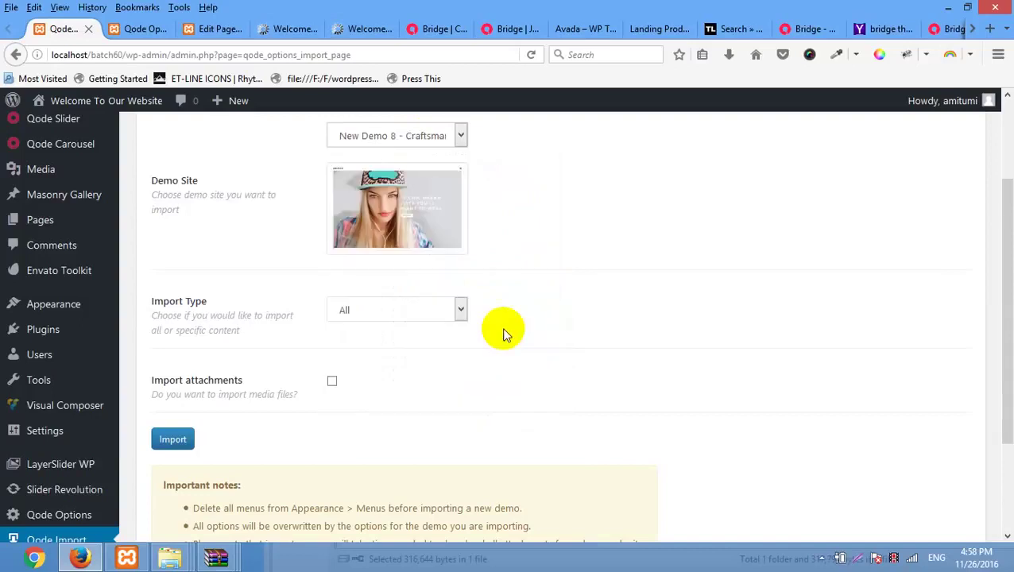
Enable importing attachments and run the demo import with import type All
{"action": "left_click", "coordinate": [565, 234]}
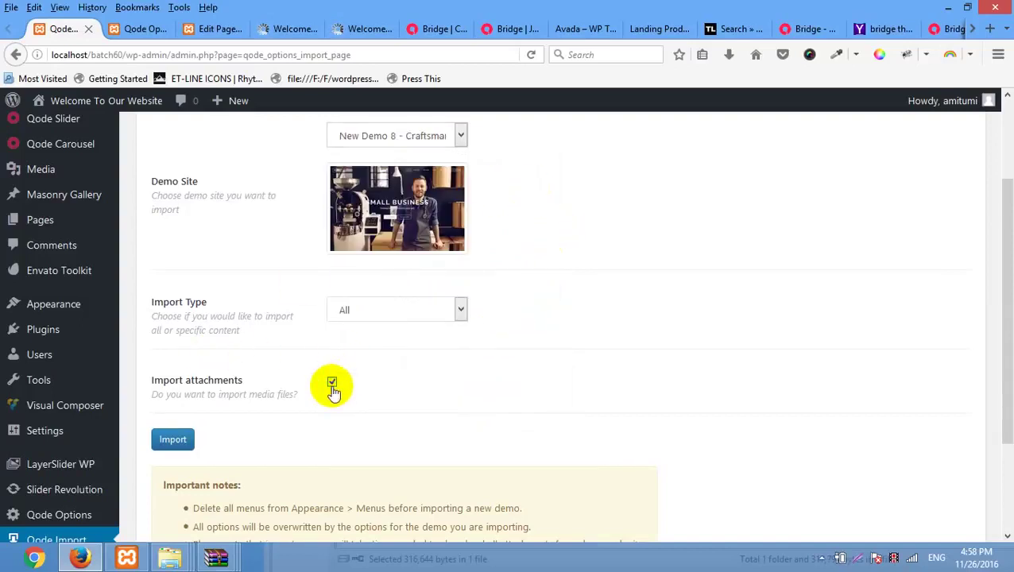
{"action": "scroll", "coordinate": [539, 331], "scroll_direction": "up", "scroll_amount": 3}
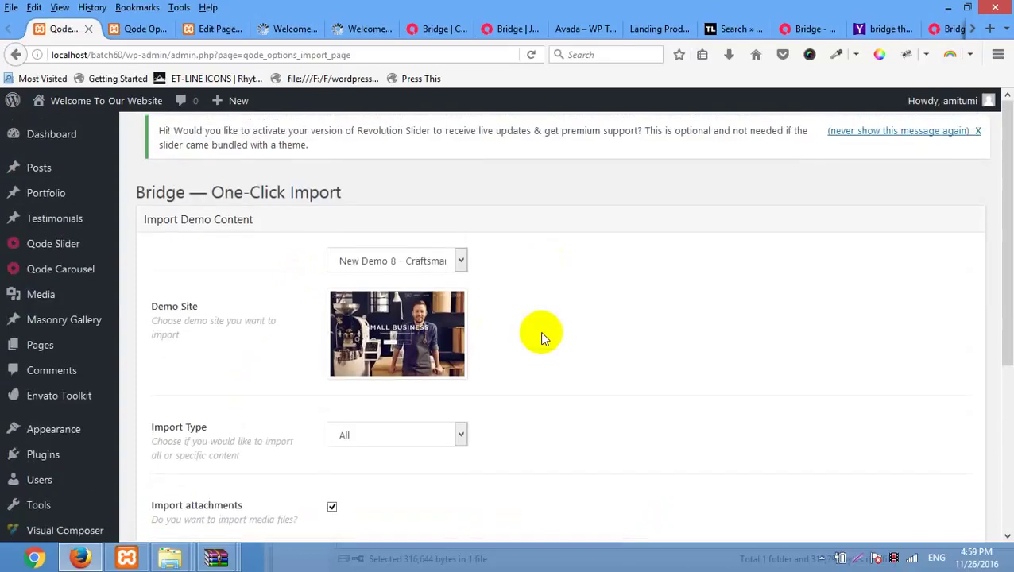
{"action": "scroll", "coordinate": [539, 332], "scroll_direction": "down", "scroll_amount": 4}
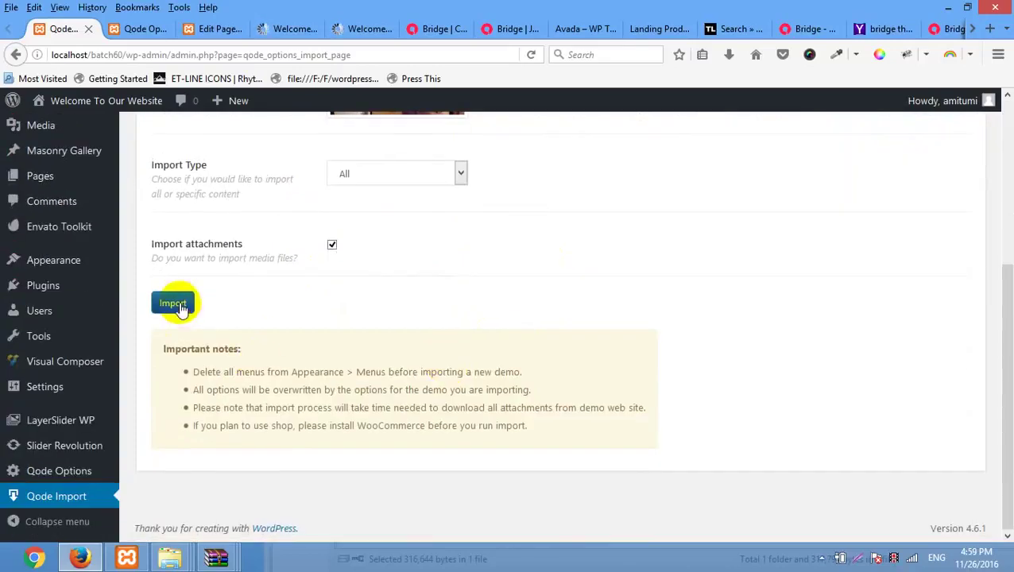
{"action": "left_click", "coordinate": [173, 304]}
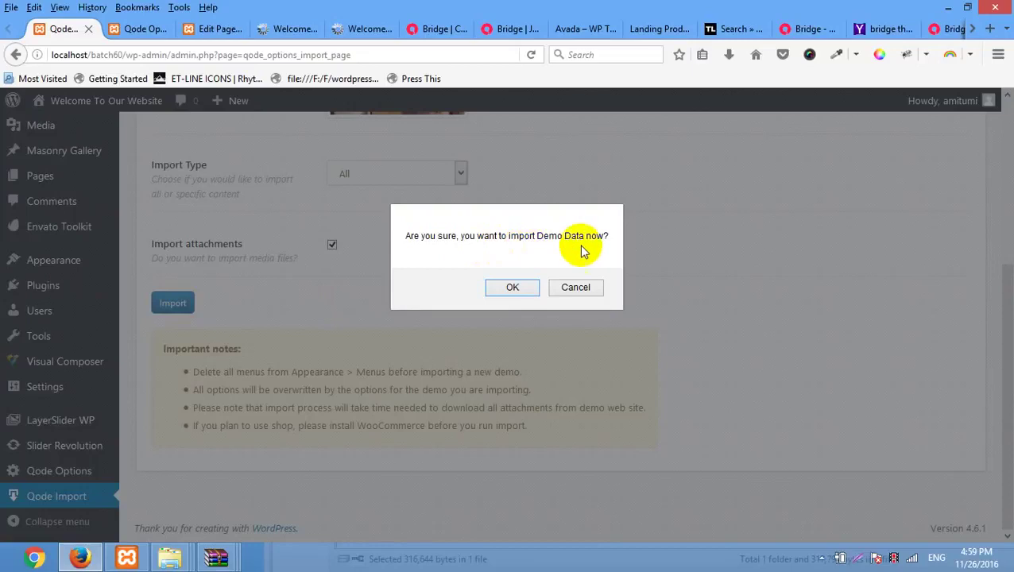
{"action": "left_click", "coordinate": [513, 288]}
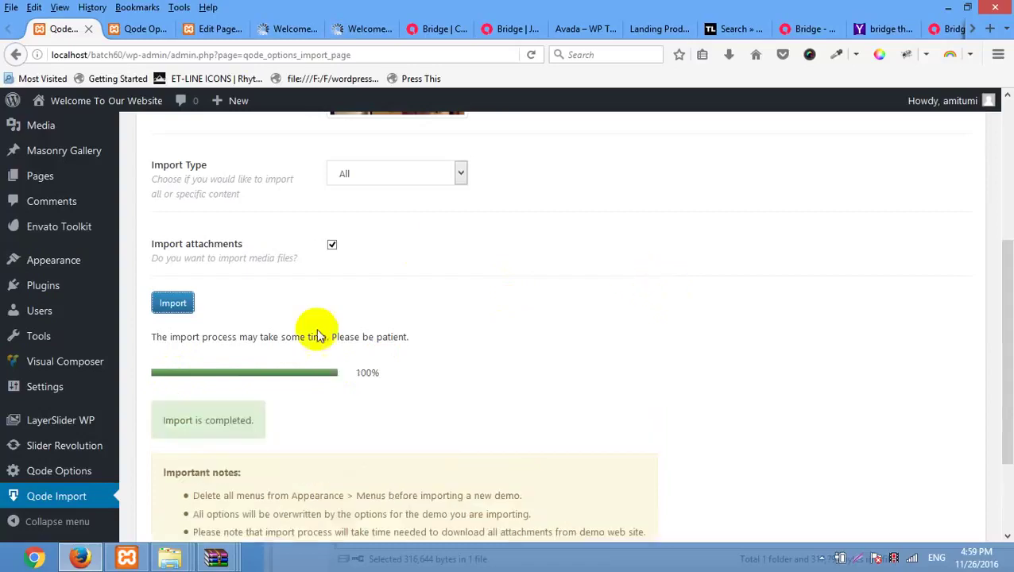
Load the site's home page at localhost/batch60/ in place of the contact page and look it over
{"action": "left_click", "coordinate": [143, 29]}
{"action": "left_click", "coordinate": [270, 27]}
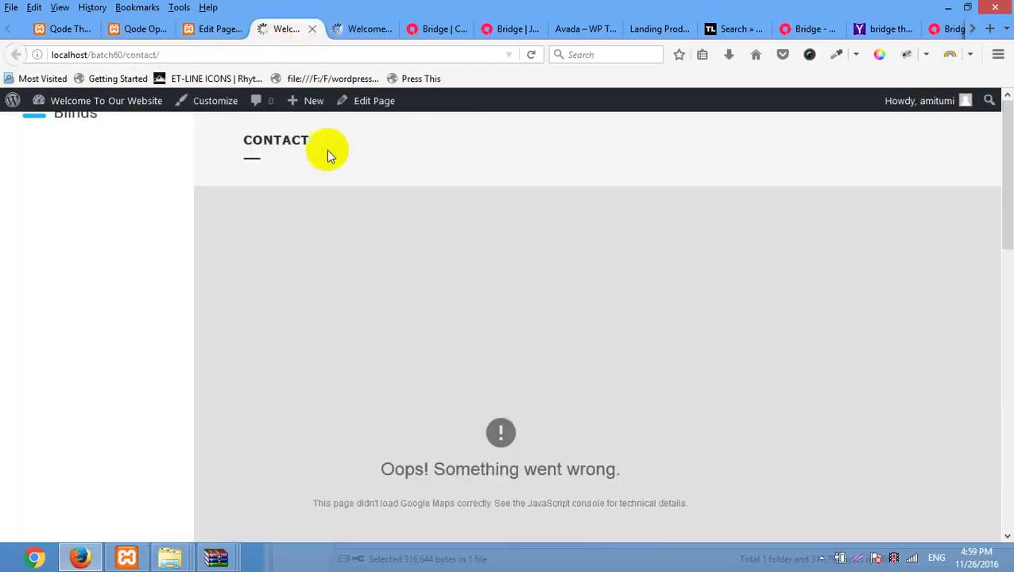
{"action": "right_click", "coordinate": [262, 198]}
{"action": "double_click", "coordinate": [141, 54]}
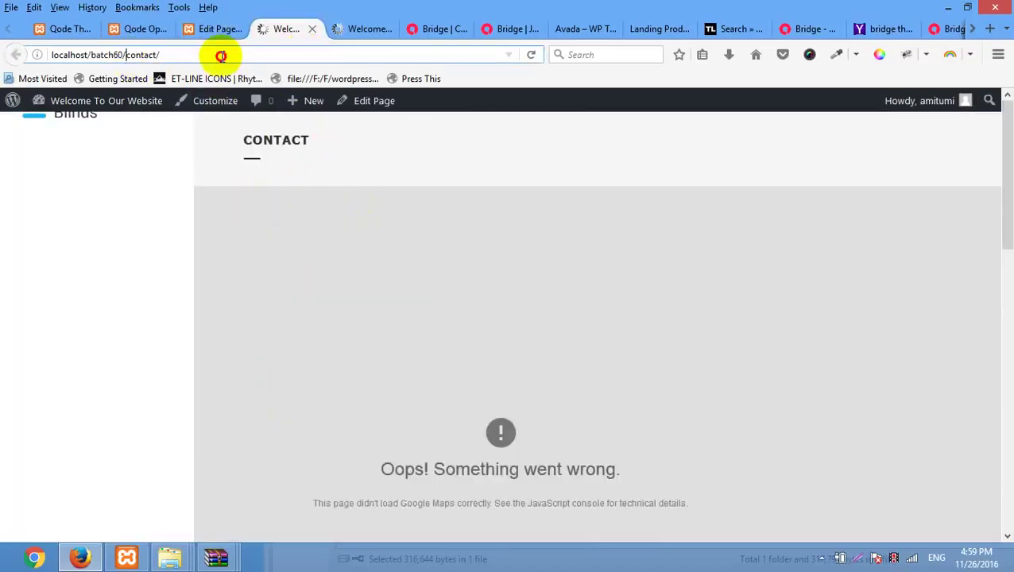
{"action": "key", "text": "BackSpace"}
{"action": "left_click", "coordinate": [534, 54]}
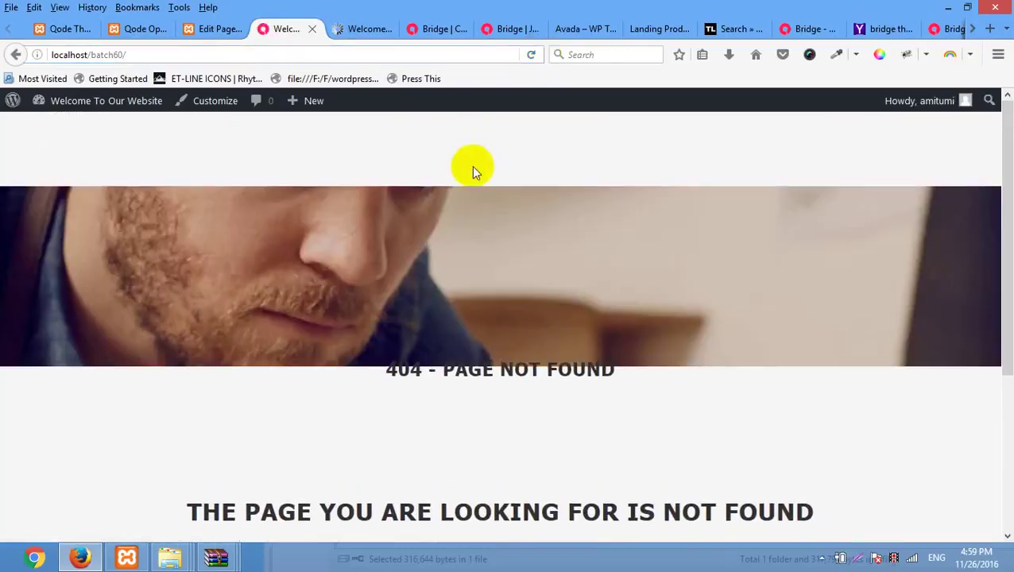
{"action": "scroll", "coordinate": [471, 165], "scroll_direction": "down", "scroll_amount": 3}
{"action": "scroll", "coordinate": [529, 231], "scroll_direction": "up", "scroll_amount": 3}
{"action": "scroll", "coordinate": [528, 229], "scroll_direction": "down", "scroll_amount": 2}
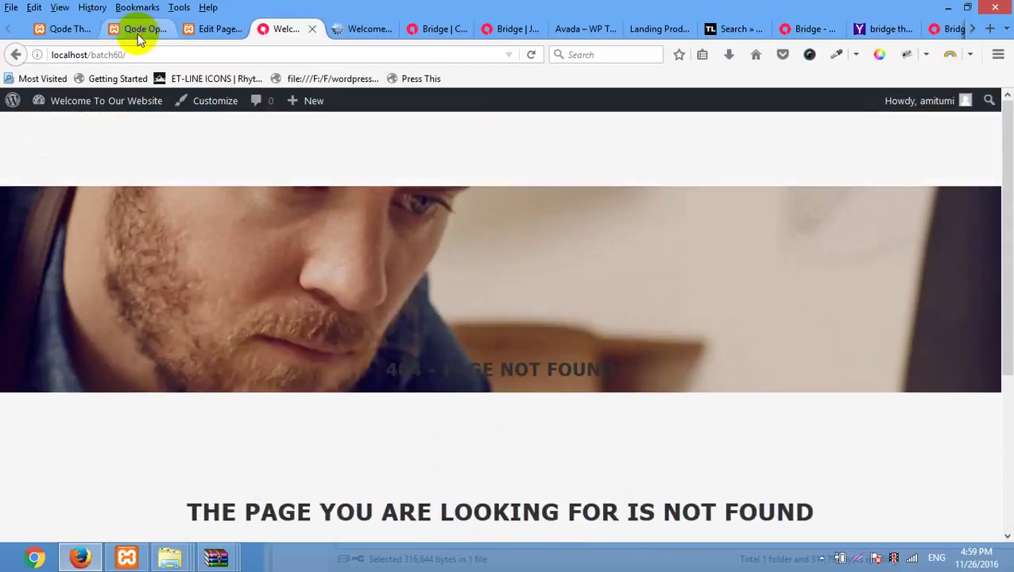
Close the finished import tab and check which pages the Reading settings offer as the static front page
{"action": "left_click", "coordinate": [135, 30]}
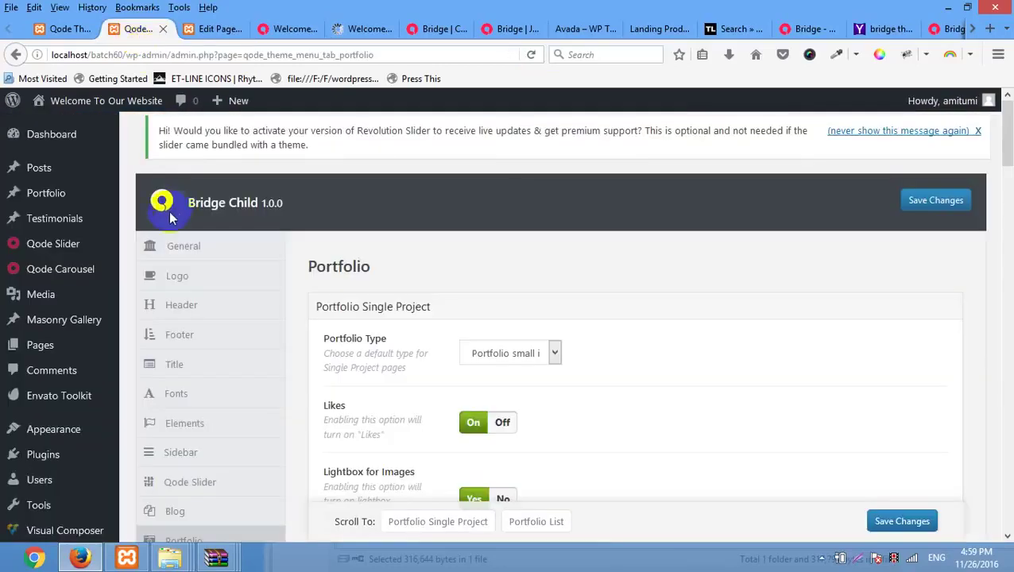
{"action": "left_click", "coordinate": [60, 29]}
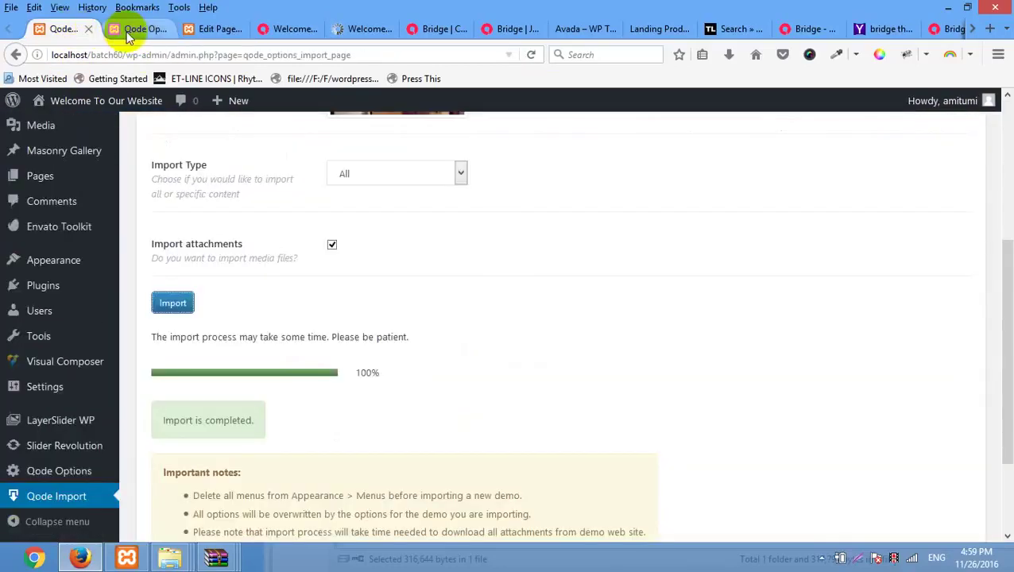
{"action": "left_click", "coordinate": [88, 30]}
{"action": "scroll", "coordinate": [191, 243], "scroll_direction": "down", "scroll_amount": 3}
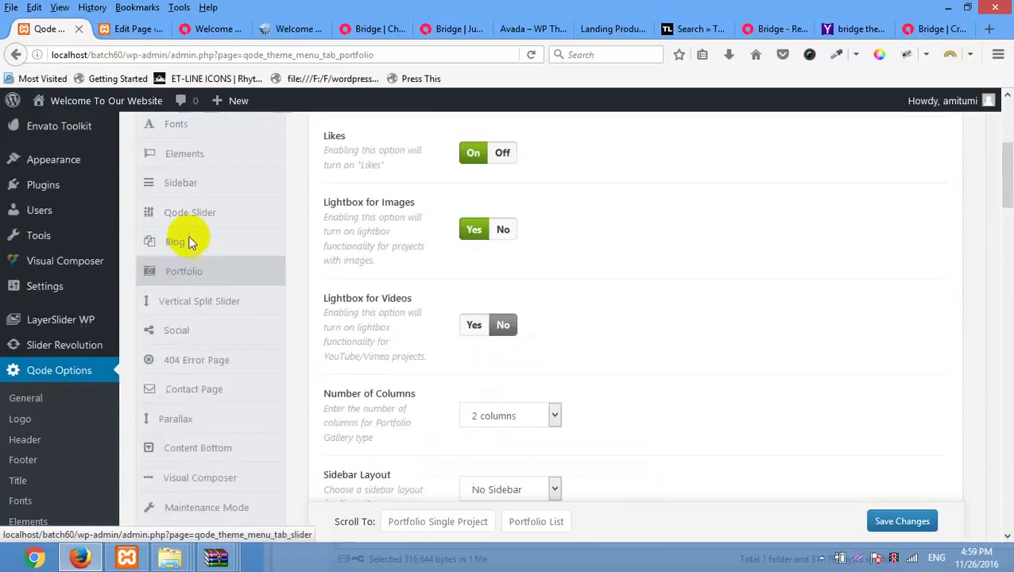
{"action": "scroll", "coordinate": [191, 242], "scroll_direction": "down", "scroll_amount": 5}
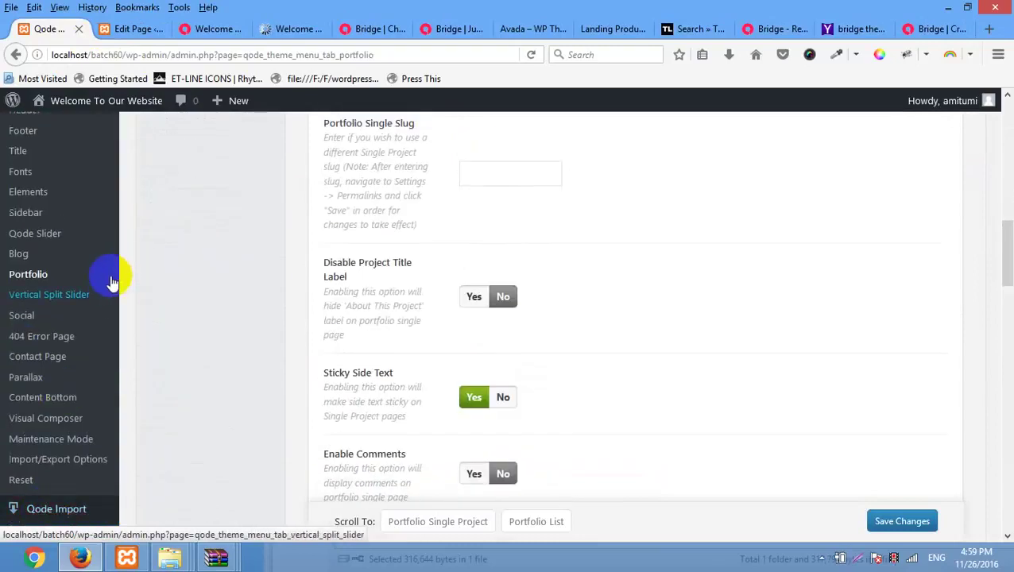
{"action": "scroll", "coordinate": [48, 238], "scroll_direction": "up", "scroll_amount": 3}
{"action": "scroll", "coordinate": [50, 176], "scroll_direction": "up", "scroll_amount": 2}
{"action": "mouse_move", "coordinate": [52, 194]}
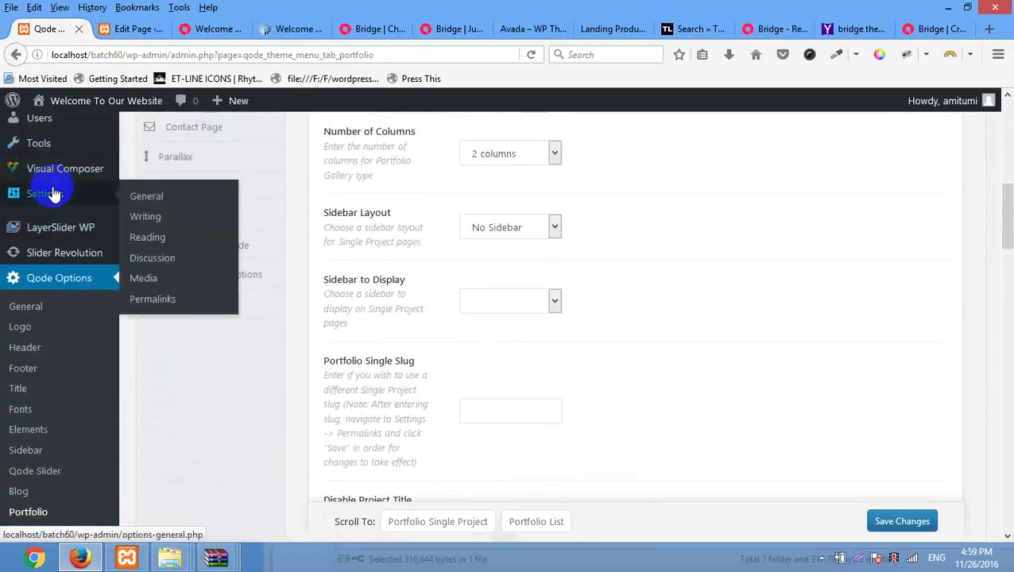
{"action": "left_click", "coordinate": [159, 245]}
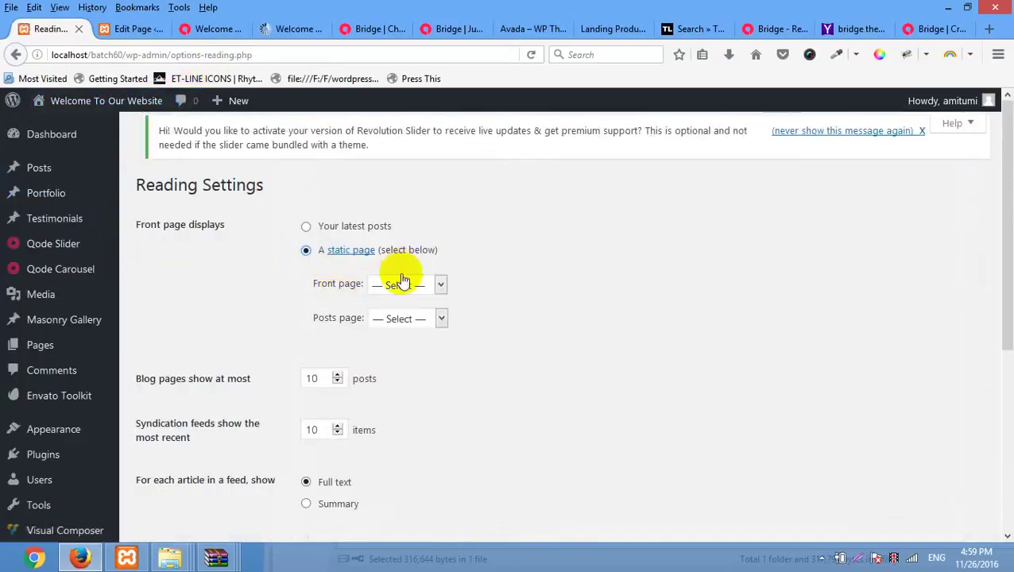
{"action": "left_click", "coordinate": [401, 283]}
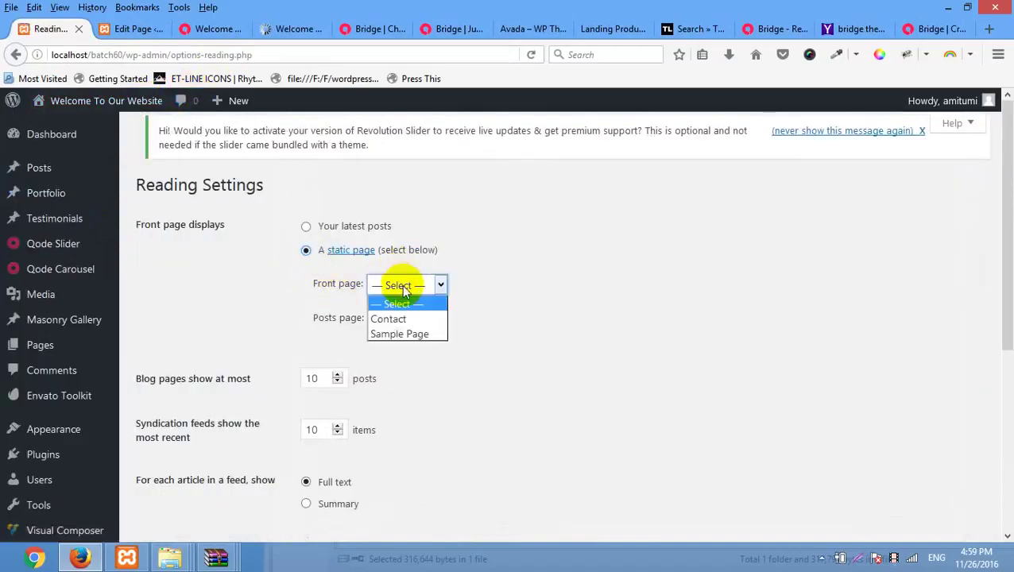
{"action": "left_click", "coordinate": [469, 226]}
Look again at the Contact page's editor and the site's home page in their open tabs
{"action": "left_click", "coordinate": [129, 36]}
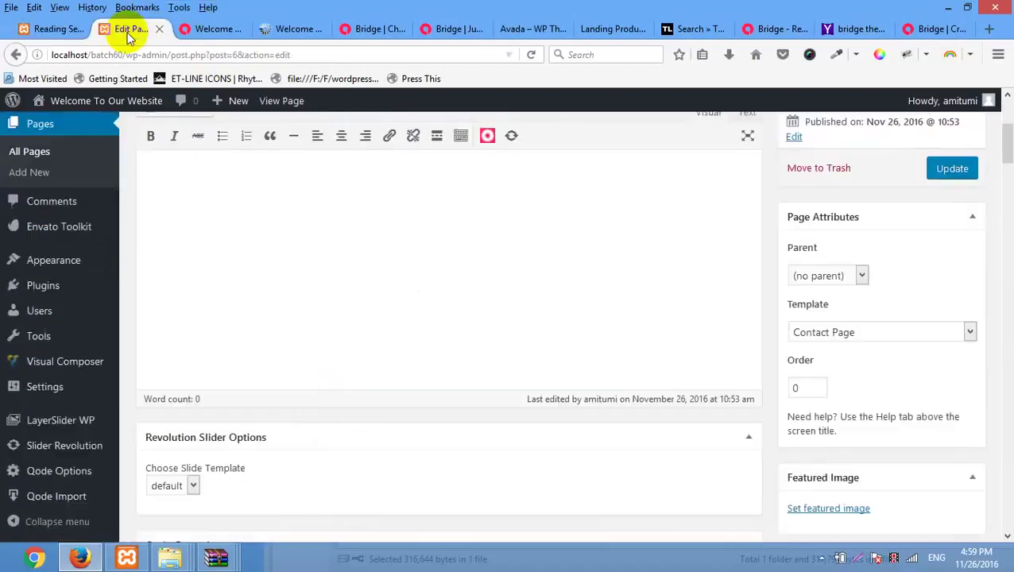
{"action": "scroll", "coordinate": [248, 314], "scroll_direction": "up", "scroll_amount": 3}
{"action": "left_click", "coordinate": [218, 31]}
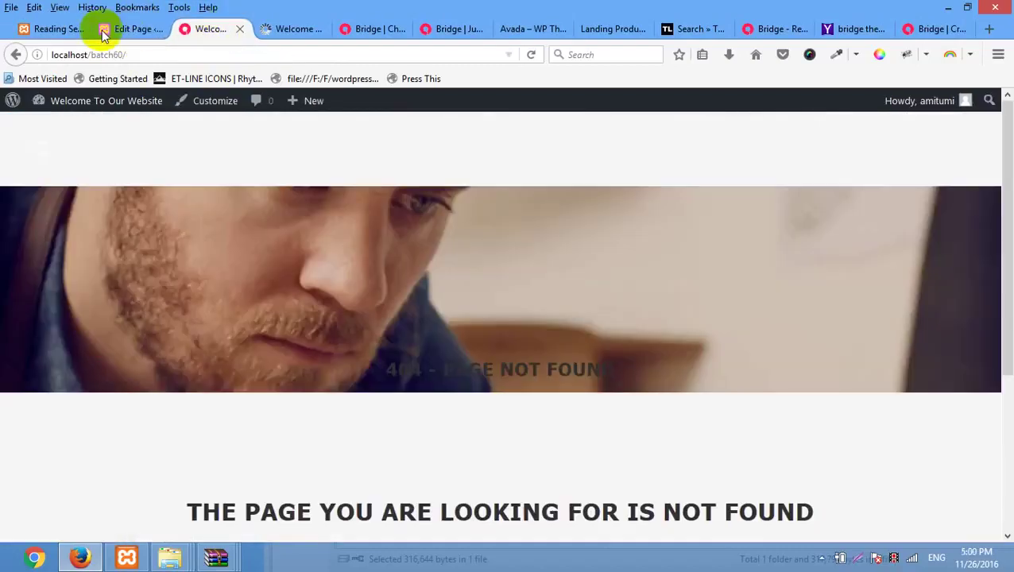
Open the list of all pages and check it for content from the demo import
{"action": "left_click", "coordinate": [53, 33]}
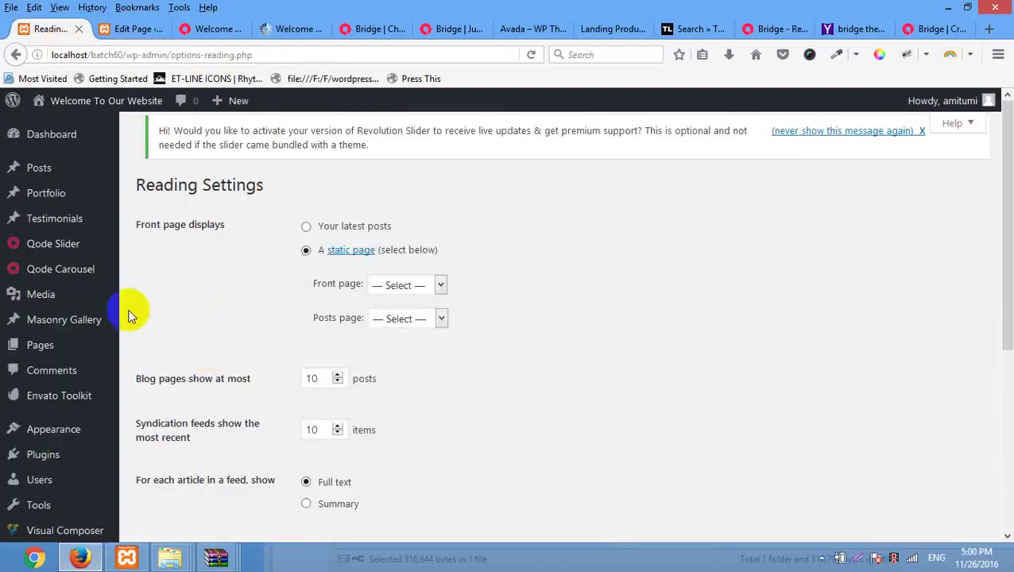
{"action": "scroll", "coordinate": [129, 317], "scroll_direction": "down", "scroll_amount": 4}
{"action": "scroll", "coordinate": [119, 251], "scroll_direction": "up", "scroll_amount": 5}
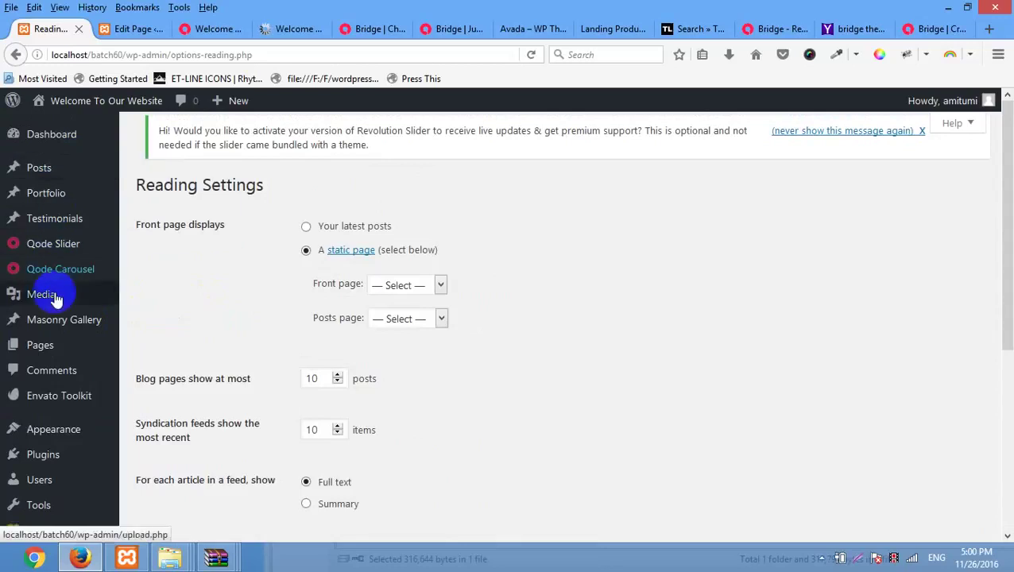
{"action": "mouse_move", "coordinate": [43, 346]}
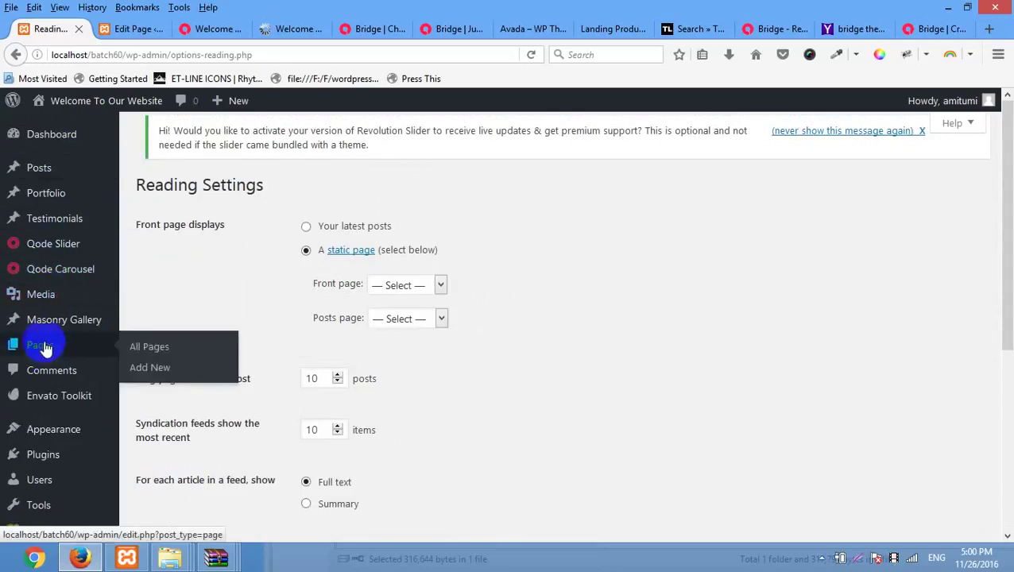
{"action": "left_click", "coordinate": [159, 347]}
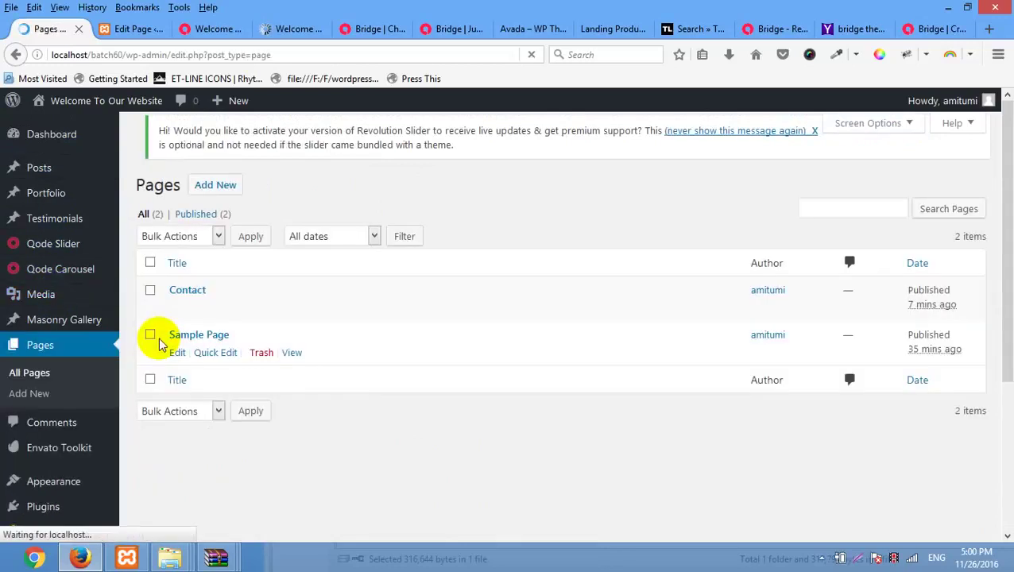
{"action": "scroll", "coordinate": [68, 390], "scroll_direction": "down", "scroll_amount": 3}
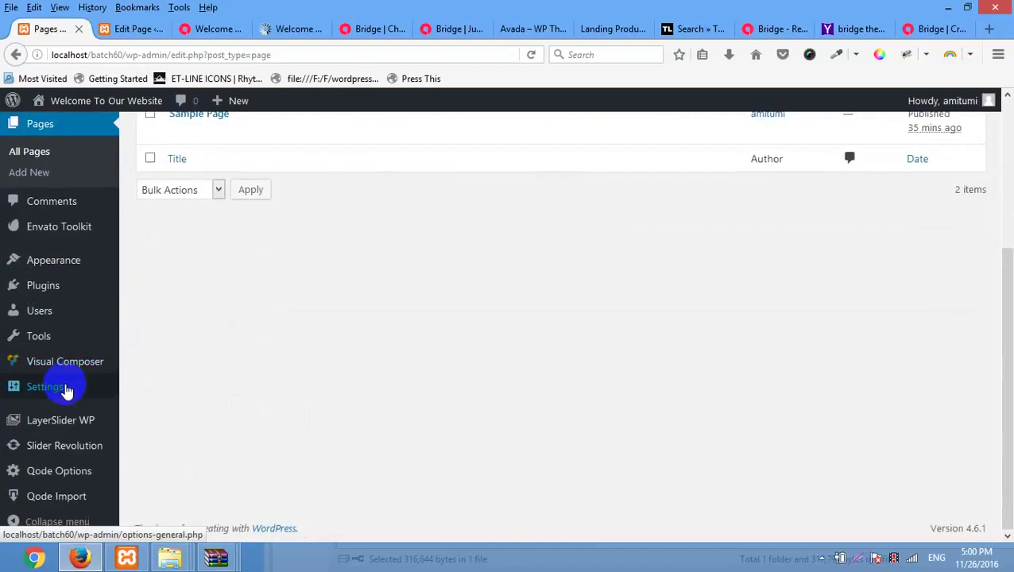
{"action": "mouse_move", "coordinate": [55, 476]}
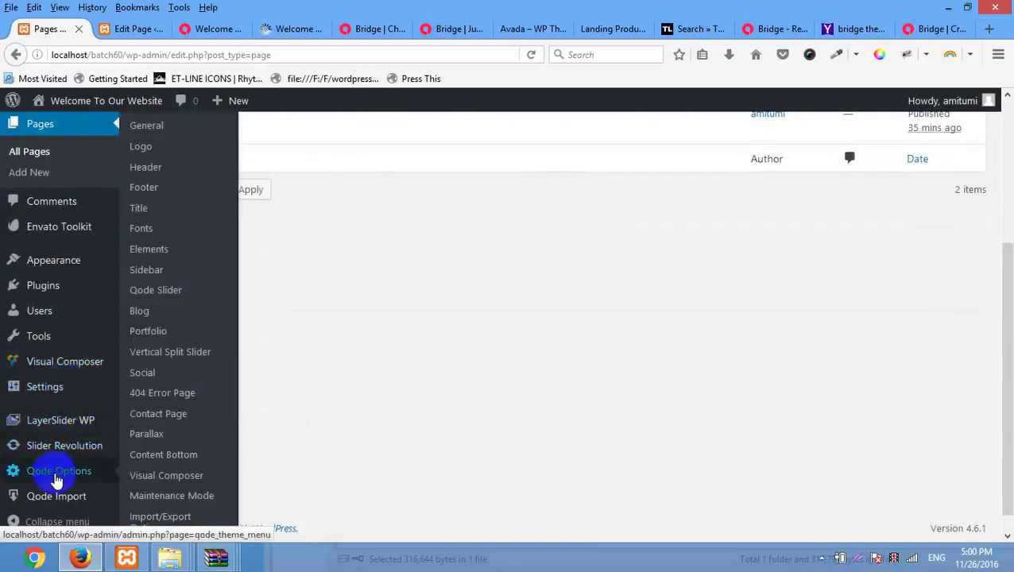
{"action": "scroll", "coordinate": [445, 239], "scroll_direction": "up", "scroll_amount": 4}
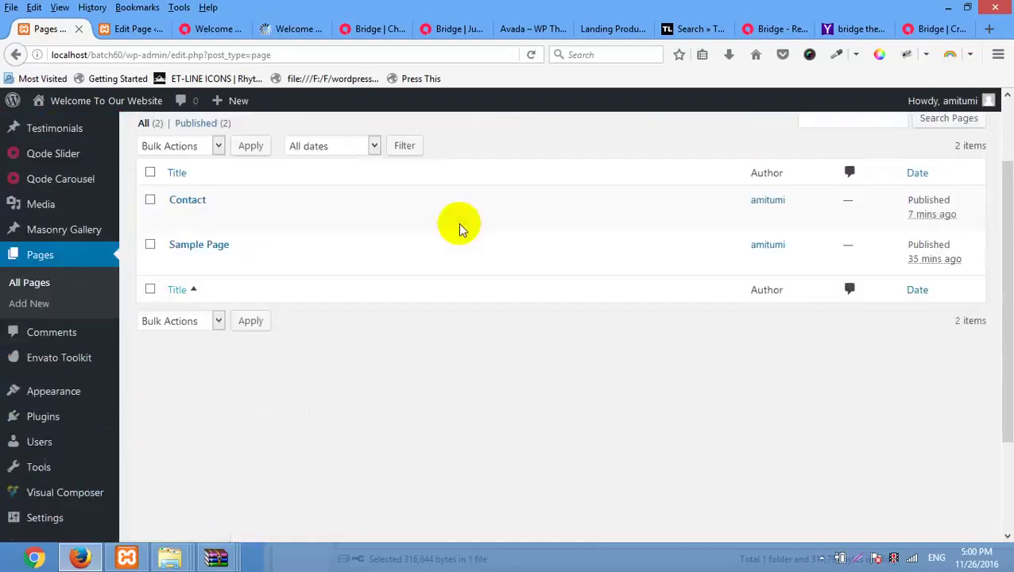
Replace the Contact page editor with the Qode Import page in the same tab
{"action": "left_click", "coordinate": [139, 31]}
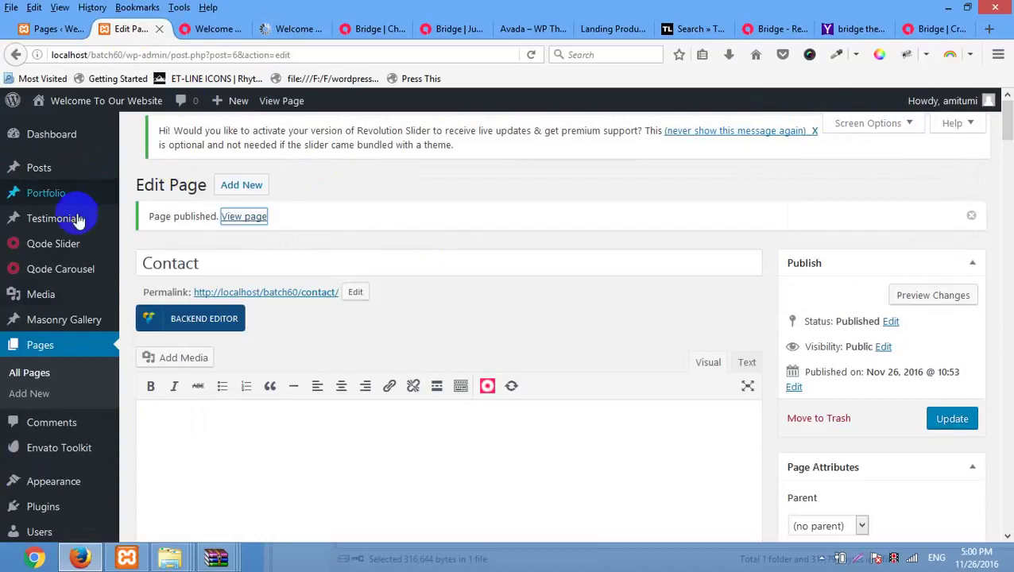
{"action": "scroll", "coordinate": [109, 310], "scroll_direction": "down", "scroll_amount": 3}
{"action": "scroll", "coordinate": [80, 381], "scroll_direction": "down", "scroll_amount": 4}
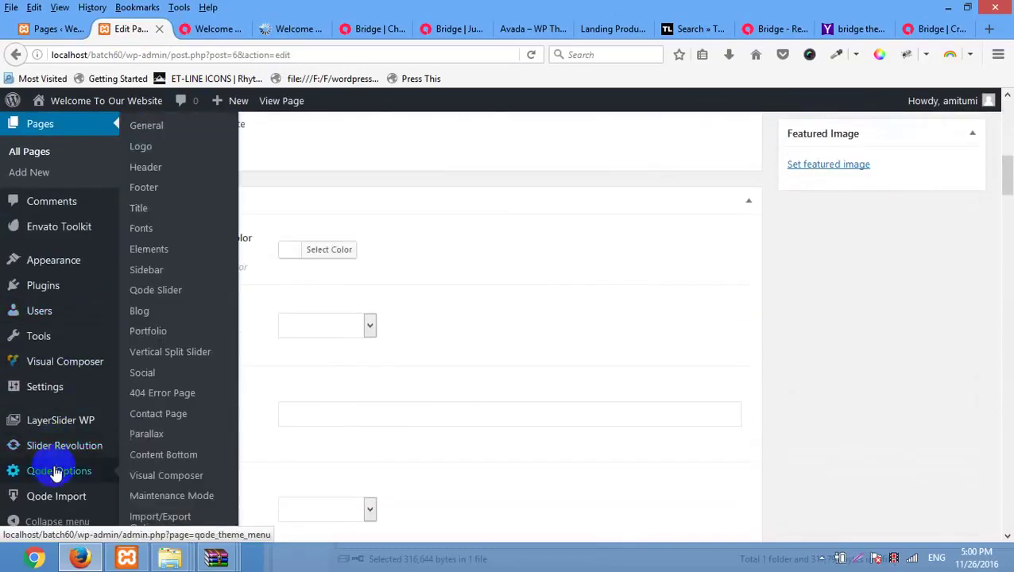
{"action": "left_click", "coordinate": [48, 498]}
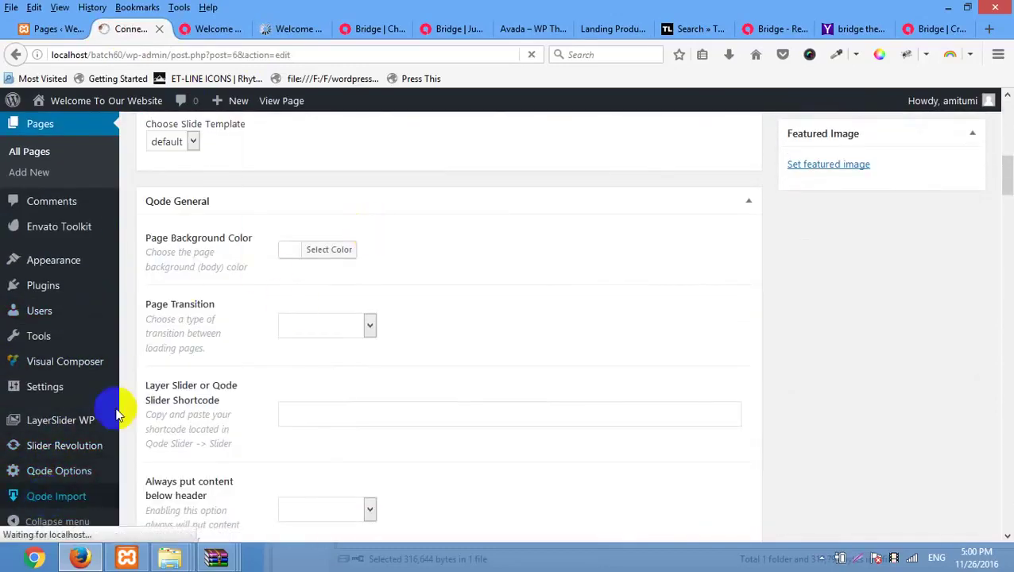
{"action": "left_click", "coordinate": [62, 500]}
Preview Demo 8 - Fashion, Demo 9 - Cafe and Demo 12 - University as the demo site
{"action": "left_click", "coordinate": [425, 265]}
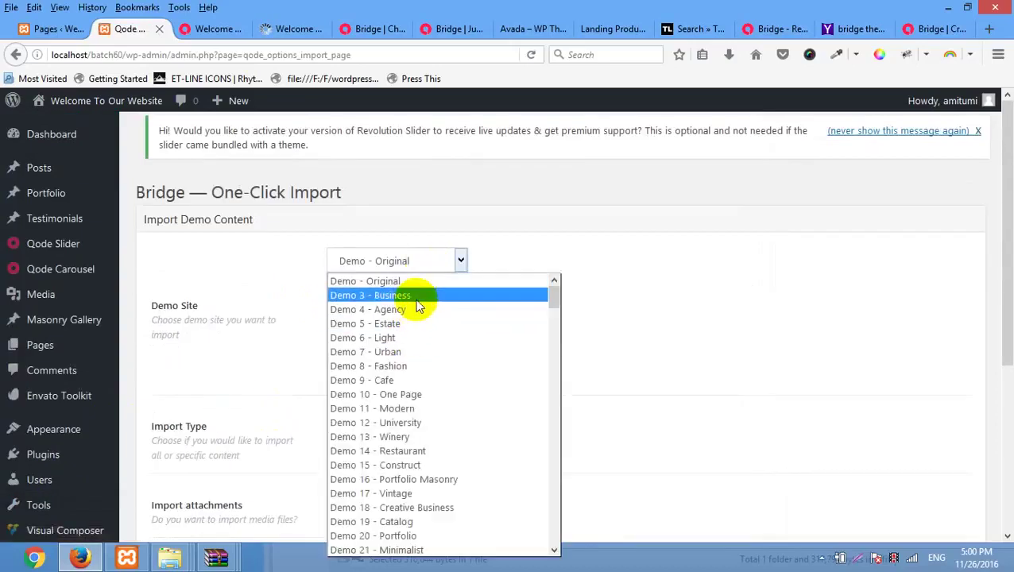
{"action": "scroll", "coordinate": [419, 365], "scroll_direction": "down", "scroll_amount": 1}
{"action": "scroll", "coordinate": [419, 367], "scroll_direction": "down", "scroll_amount": 1}
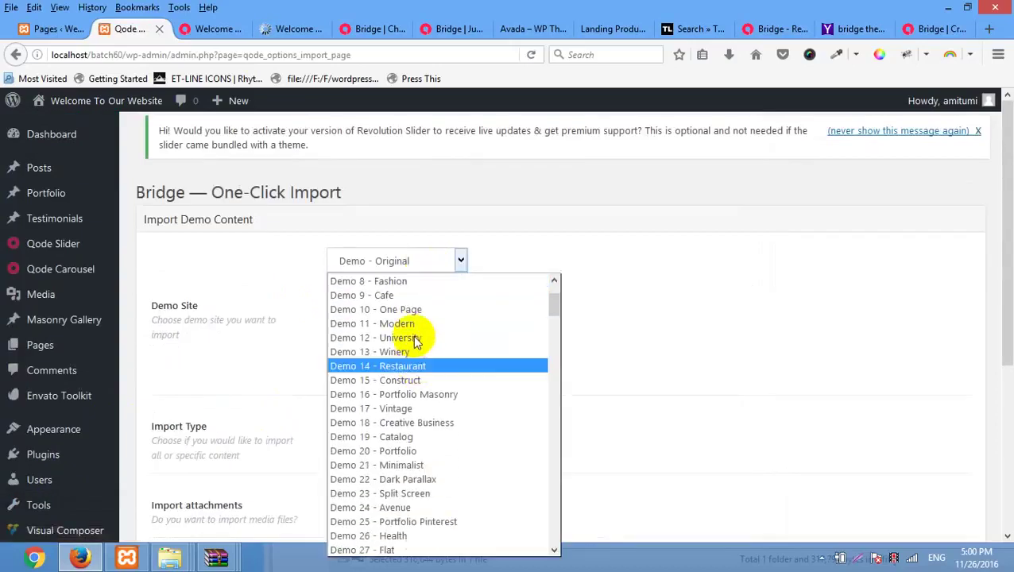
{"action": "left_click", "coordinate": [418, 282]}
{"action": "left_click", "coordinate": [419, 265]}
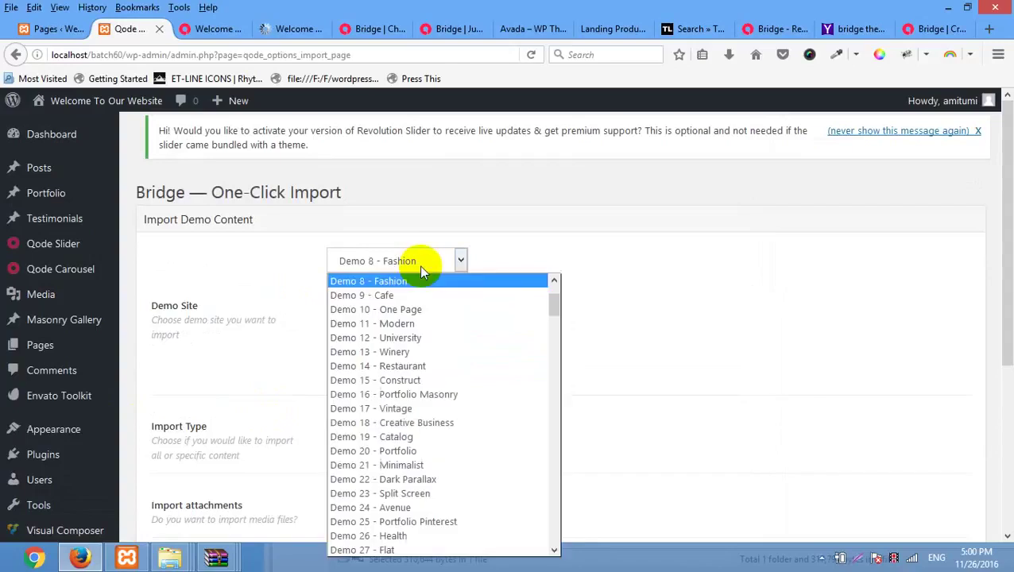
{"action": "left_click", "coordinate": [410, 293]}
{"action": "left_click", "coordinate": [413, 268]}
{"action": "scroll", "coordinate": [409, 279], "scroll_direction": "up", "scroll_amount": 2}
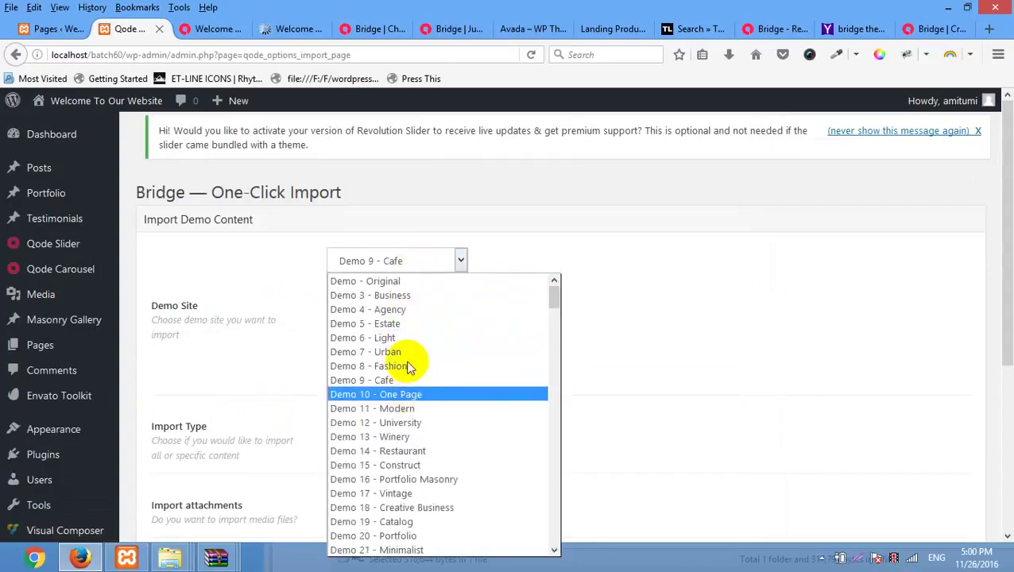
{"action": "left_click", "coordinate": [413, 422]}
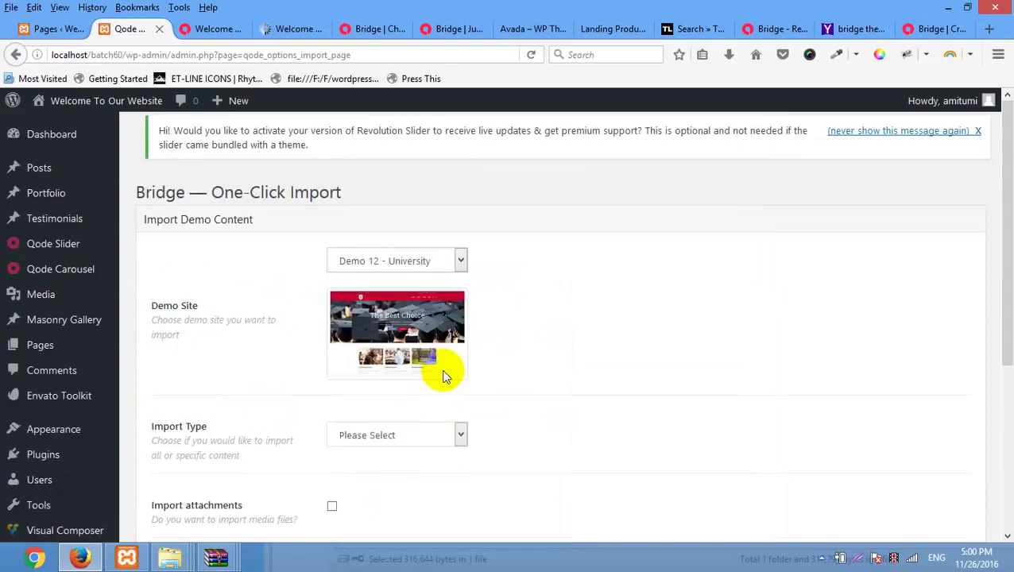
Set the import type to All for Demo 12 - University
{"action": "scroll", "coordinate": [421, 380], "scroll_direction": "down", "scroll_amount": 1}
{"action": "left_click", "coordinate": [410, 370]}
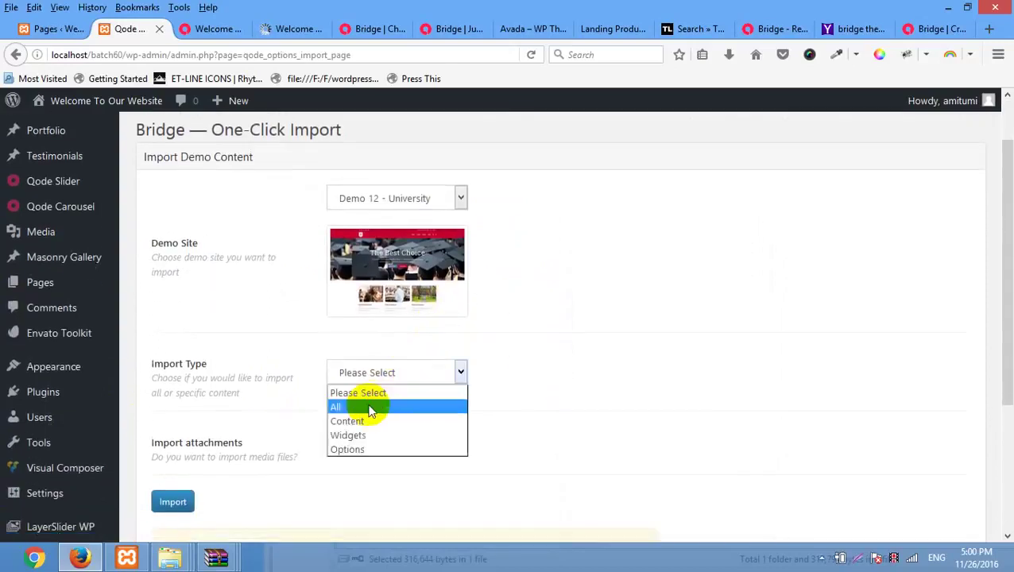
{"action": "left_click", "coordinate": [380, 405]}
{"action": "left_click", "coordinate": [393, 368]}
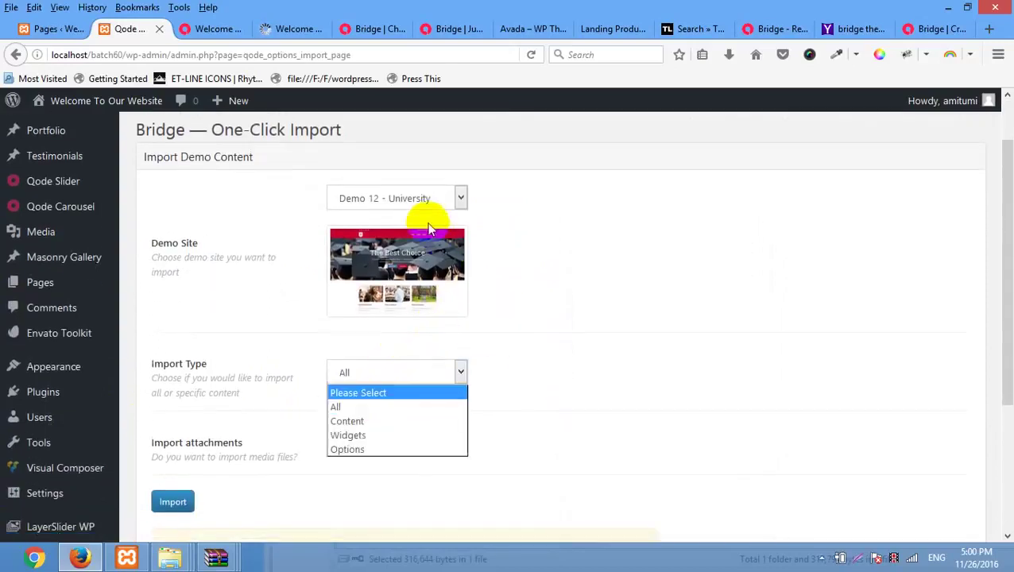
Choose New Demo 8 - Craftsman as the demo site to import
{"action": "left_click", "coordinate": [430, 198]}
{"action": "scroll", "coordinate": [434, 373], "scroll_direction": "down", "scroll_amount": 15}
{"action": "scroll", "coordinate": [423, 386], "scroll_direction": "down", "scroll_amount": 20}
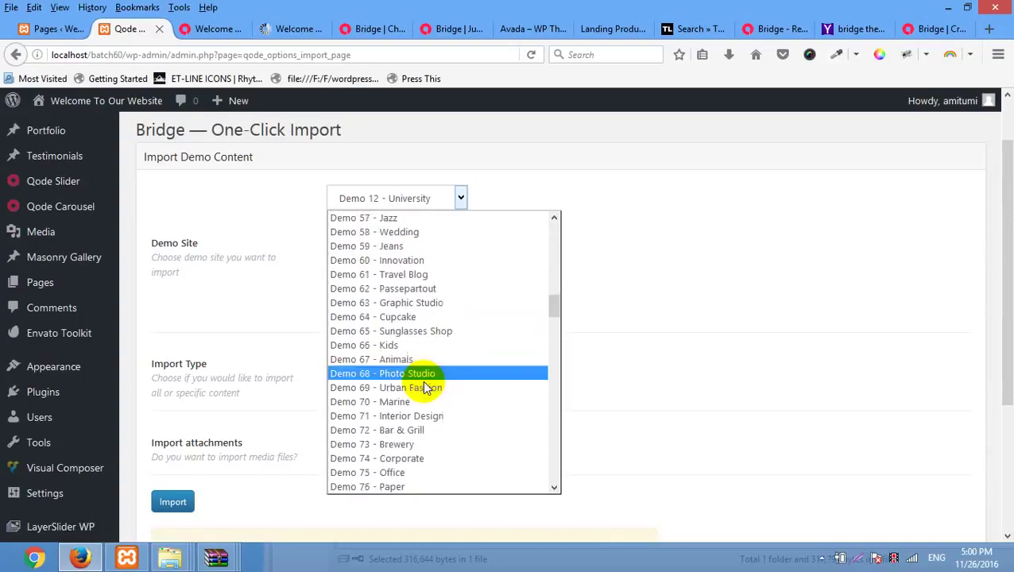
{"action": "scroll", "coordinate": [427, 387], "scroll_direction": "down", "scroll_amount": 6}
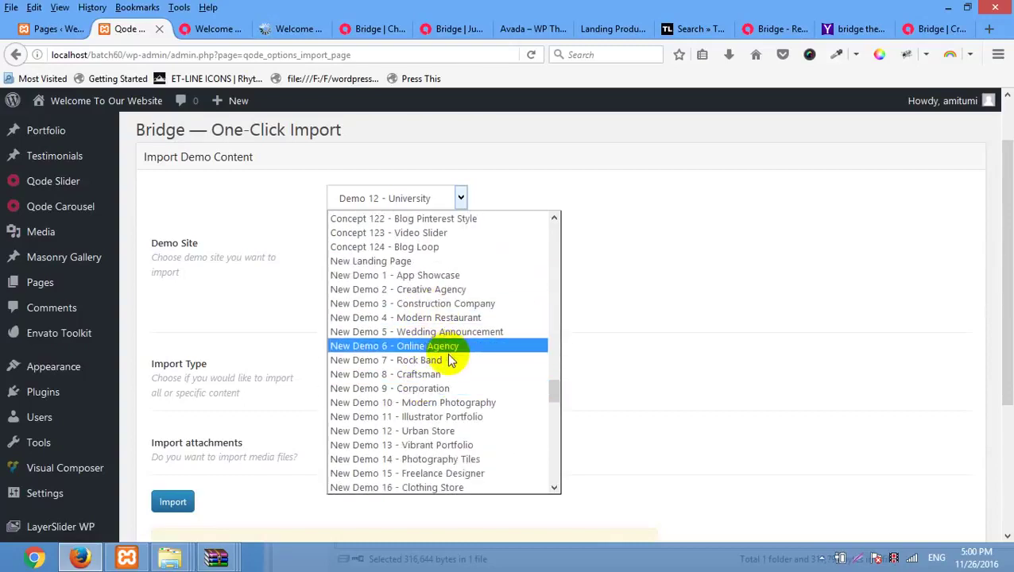
{"action": "left_click", "coordinate": [444, 378]}
Set the import type to Content, enable importing attachments and run the demo import
{"action": "left_click", "coordinate": [362, 375]}
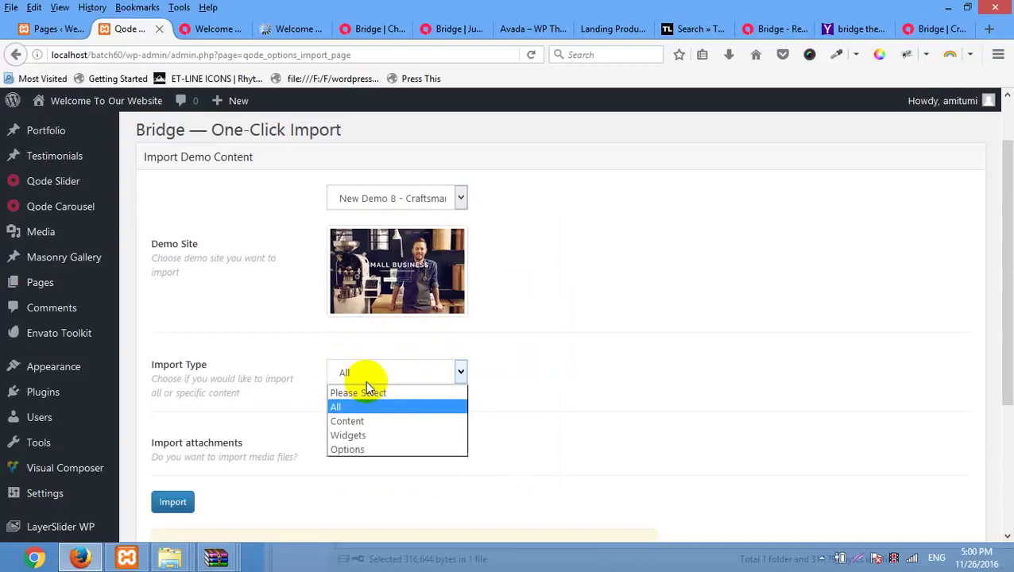
{"action": "left_click", "coordinate": [364, 420]}
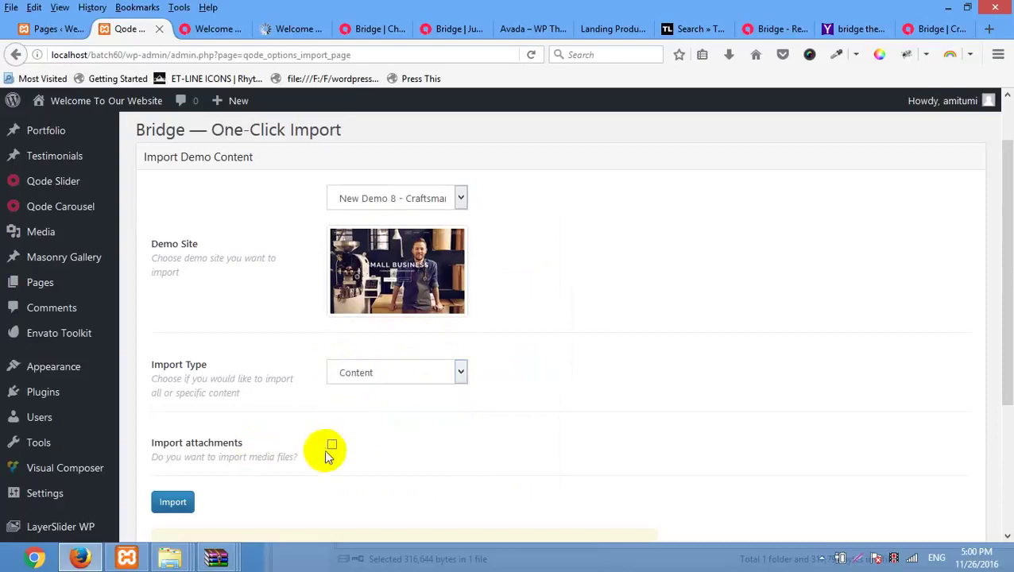
{"action": "left_click", "coordinate": [331, 446]}
{"action": "left_click", "coordinate": [172, 501]}
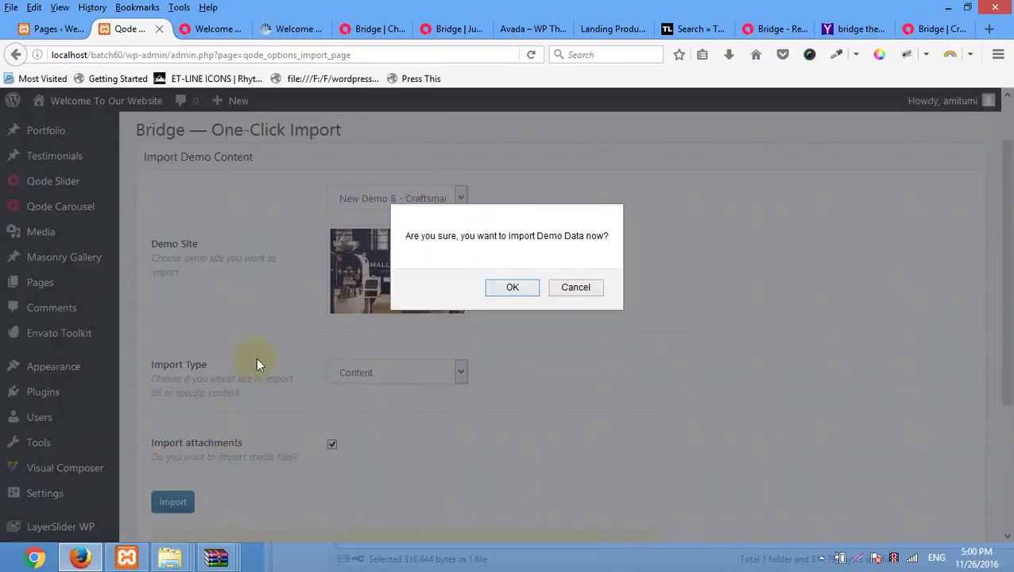
{"action": "left_click", "coordinate": [513, 287]}
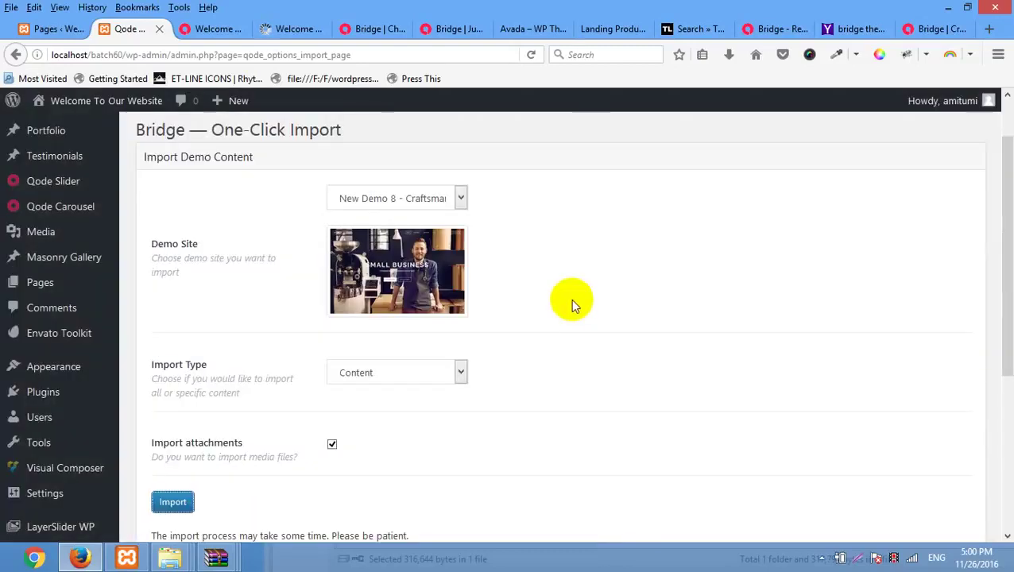
{"action": "scroll", "coordinate": [570, 298], "scroll_direction": "down", "scroll_amount": 3}
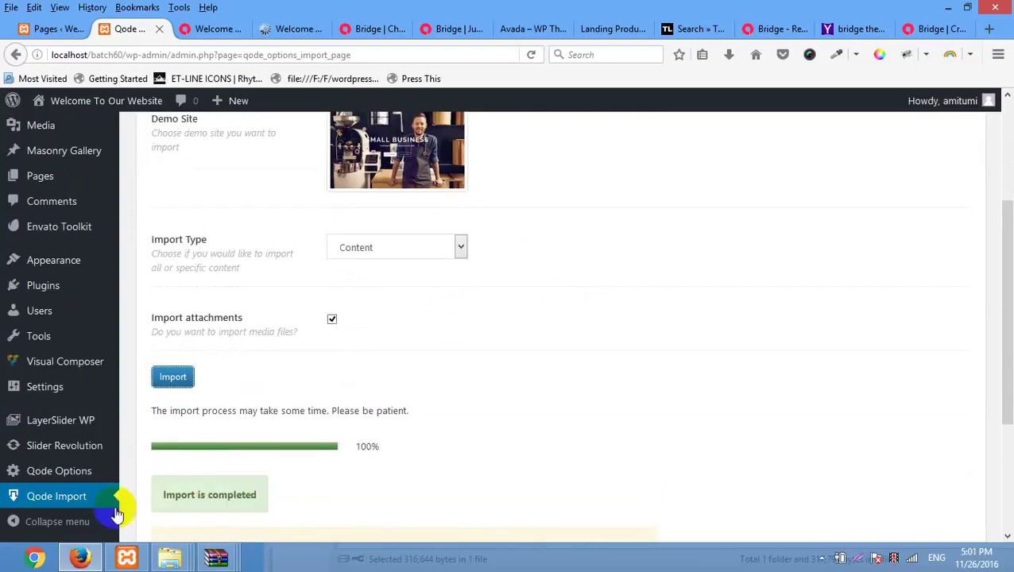
Reload the site's home page in its other open tab to check the result of the content import
{"action": "left_click", "coordinate": [249, 29]}
{"action": "left_click", "coordinate": [275, 29]}
{"action": "right_click", "coordinate": [195, 193]}
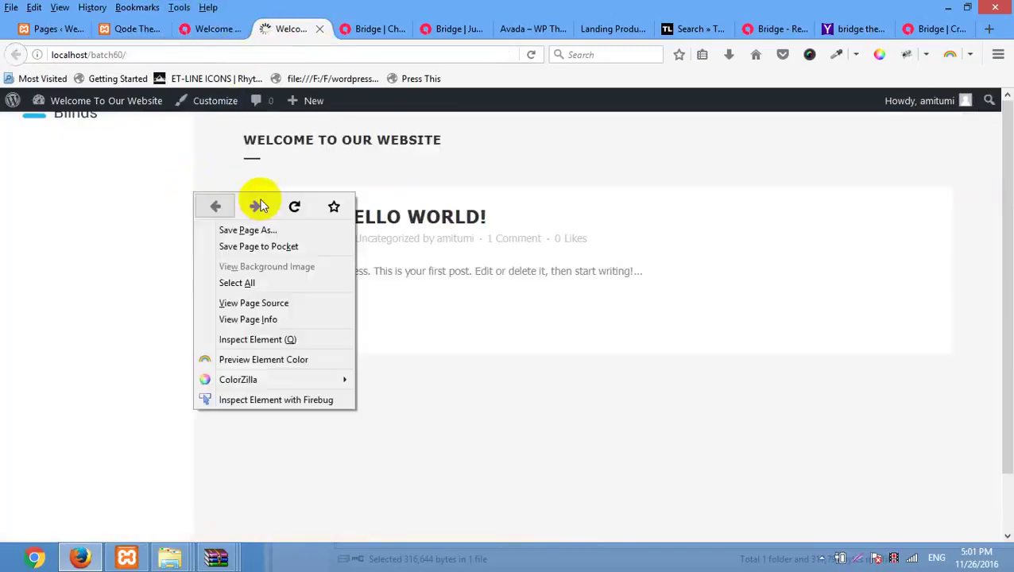
{"action": "left_click", "coordinate": [292, 207]}
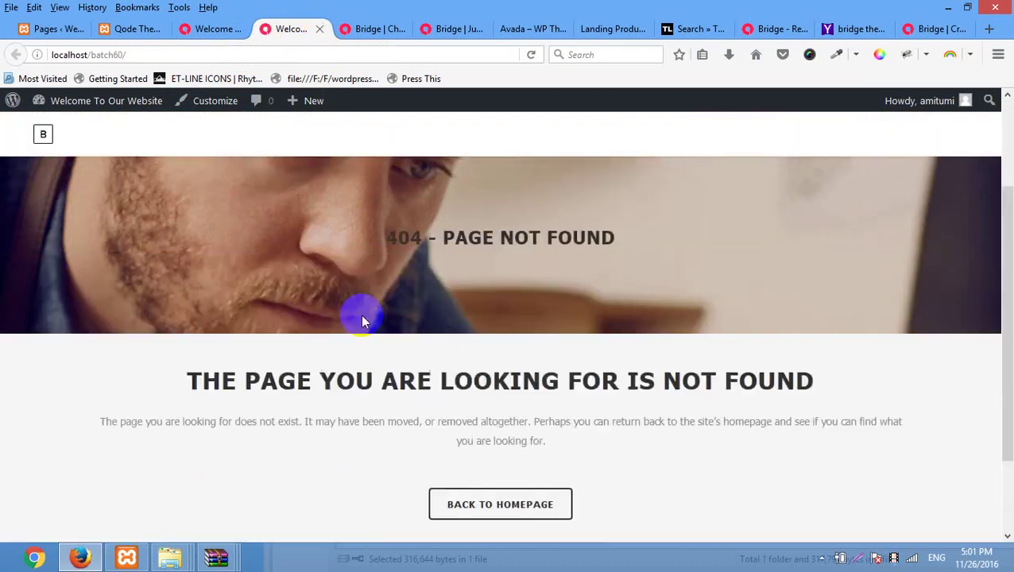
Close the duplicate home page tab and look over the site's home page in the remaining tab
{"action": "scroll", "coordinate": [249, 171], "scroll_direction": "up", "scroll_amount": 3}
{"action": "left_click", "coordinate": [215, 29]}
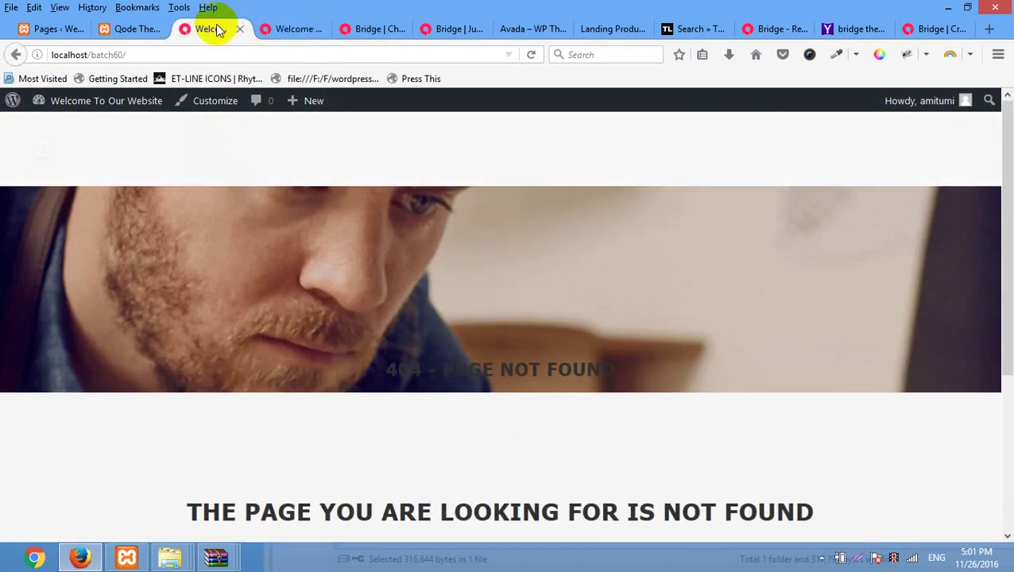
{"action": "left_click", "coordinate": [301, 30]}
{"action": "left_click", "coordinate": [323, 30]}
{"action": "left_click", "coordinate": [227, 30]}
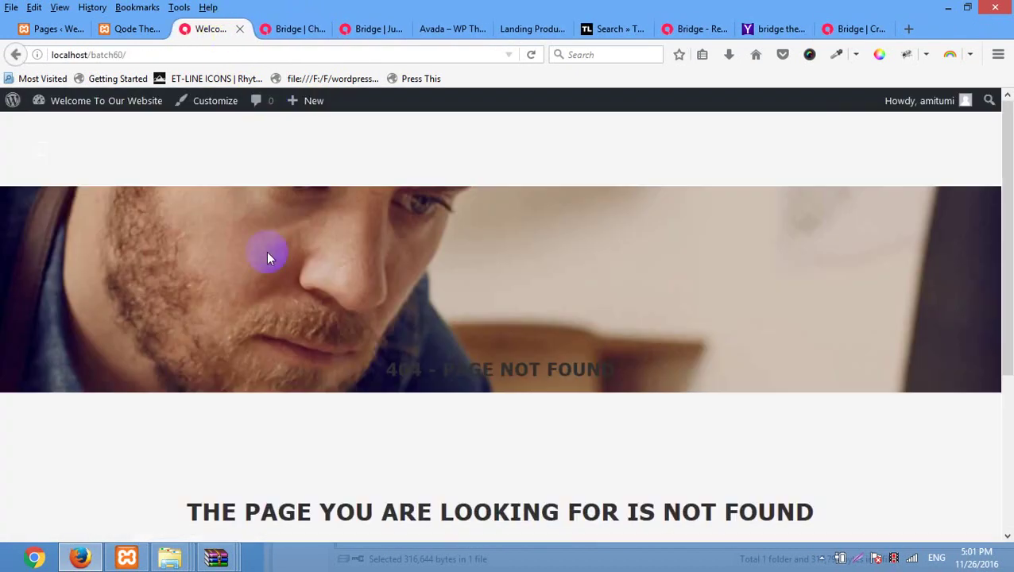
{"action": "scroll", "coordinate": [269, 253], "scroll_direction": "down", "scroll_amount": 3}
{"action": "scroll", "coordinate": [247, 312], "scroll_direction": "up", "scroll_amount": 3}
Return to the One-Click Import page and review its demo settings, import status and important notes
{"action": "left_click", "coordinate": [129, 26]}
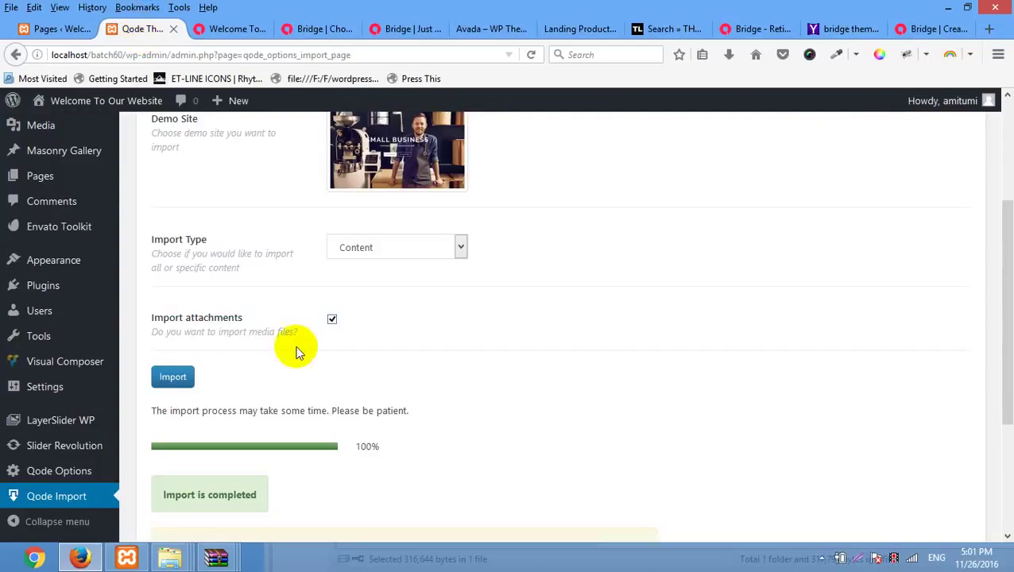
{"action": "scroll", "coordinate": [267, 374], "scroll_direction": "down", "scroll_amount": 3}
{"action": "scroll", "coordinate": [334, 302], "scroll_direction": "up", "scroll_amount": 4}
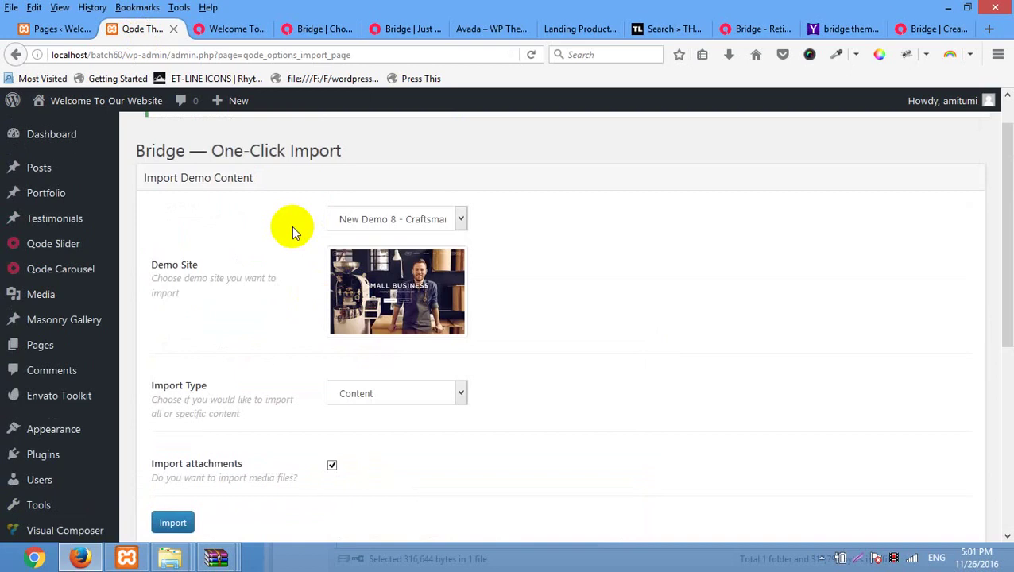
{"action": "scroll", "coordinate": [292, 227], "scroll_direction": "down", "scroll_amount": 5}
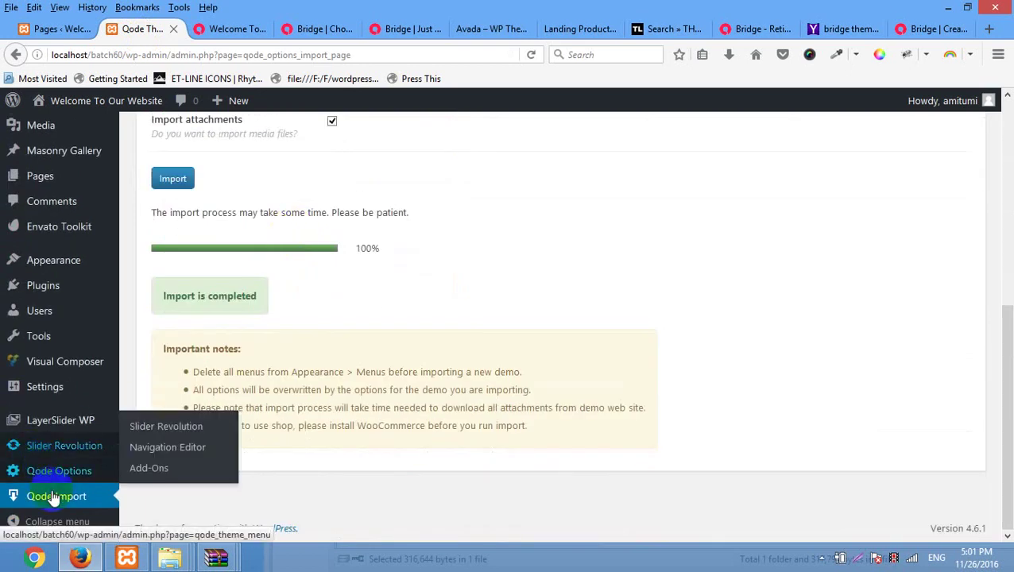
{"action": "mouse_move", "coordinate": [54, 475]}
Switch to the Class 21 folder in File Explorer and open the bridge-100\xml export folder inside bridge-100.rar
{"action": "mouse_move", "coordinate": [169, 559]}
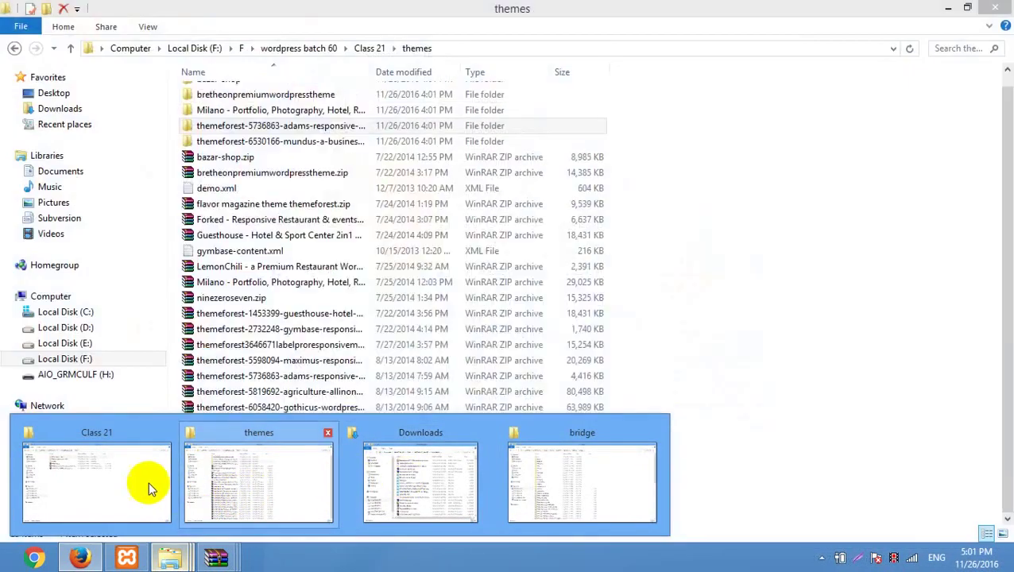
{"action": "left_click", "coordinate": [146, 484]}
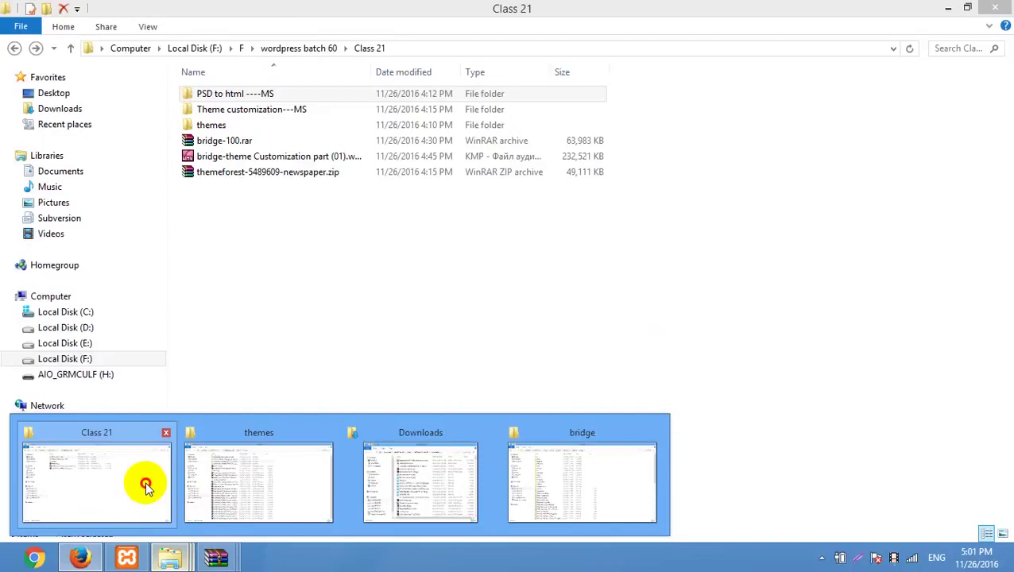
{"action": "double_click", "coordinate": [253, 142]}
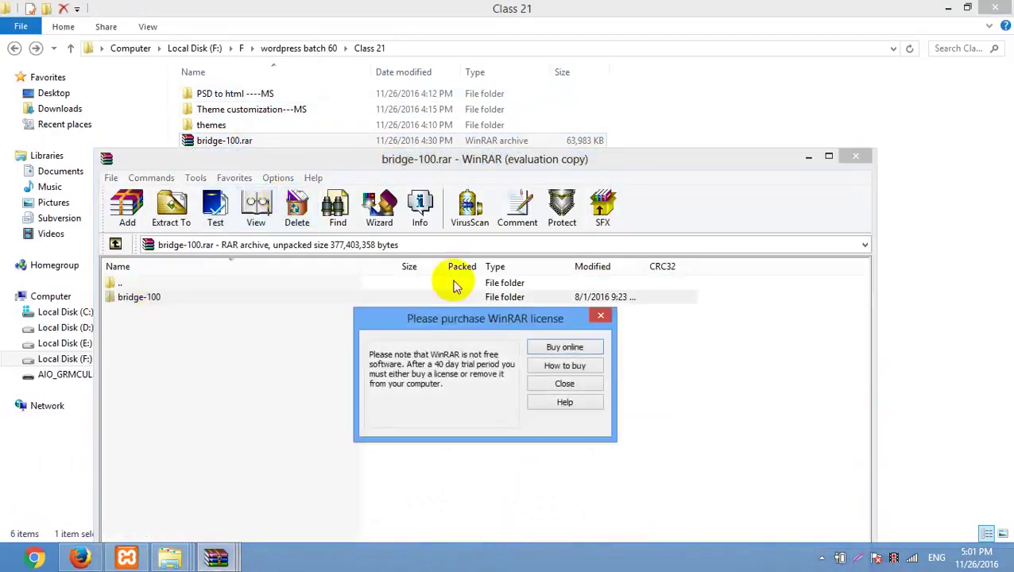
{"action": "key", "text": "Escape"}
{"action": "double_click", "coordinate": [170, 296]}
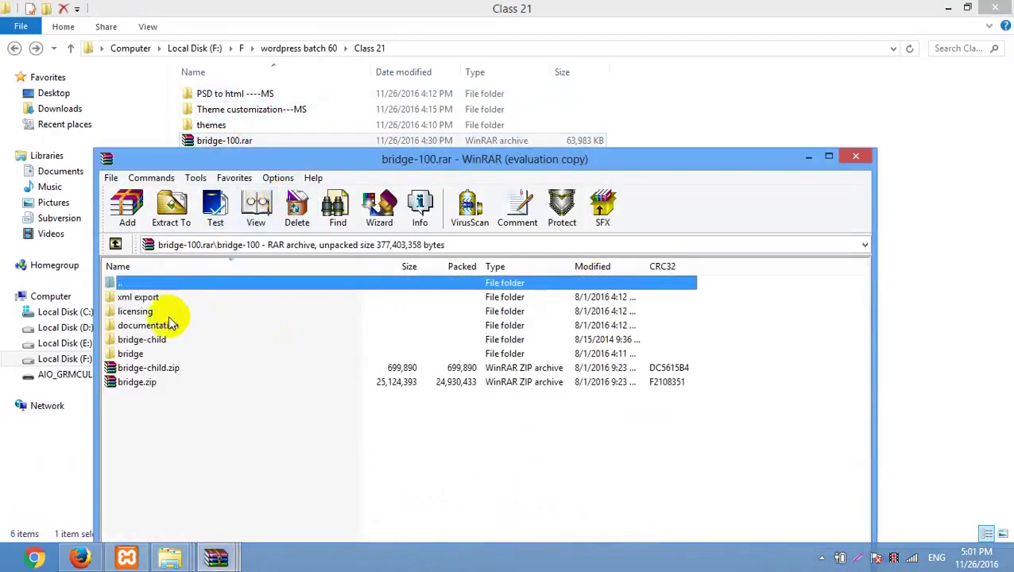
{"action": "double_click", "coordinate": [139, 297]}
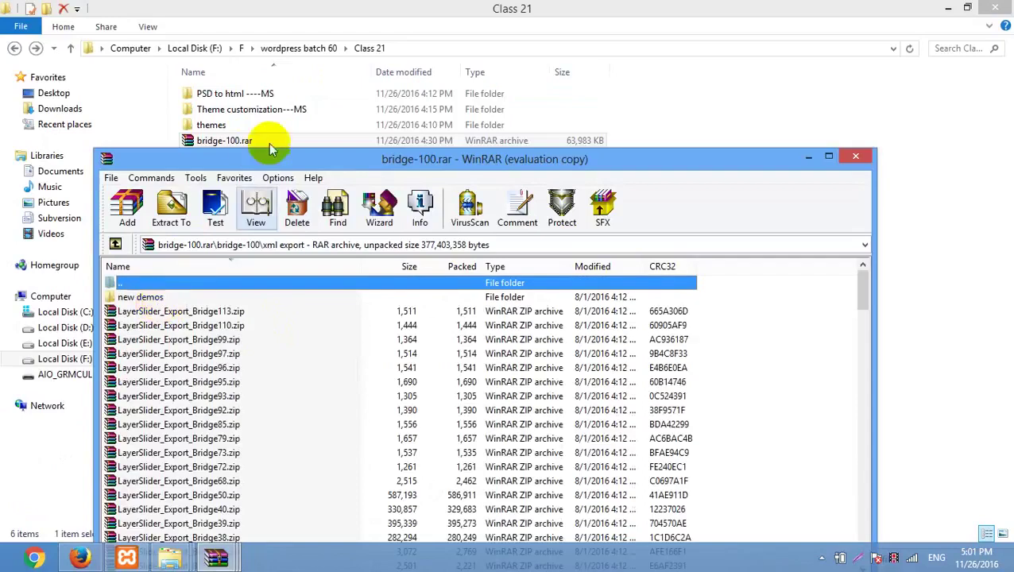
Extract bridge_content_Bridge8.xml from the archive's xml export folder into the Class 21 folder
{"action": "left_click", "coordinate": [260, 178]}
{"action": "left_click", "coordinate": [324, 158]}
{"action": "left_click_drag", "start_coordinate": [323, 158], "coordinate": [671, 129]}
{"action": "scroll", "coordinate": [496, 356], "scroll_direction": "down", "scroll_amount": 1}
{"action": "scroll", "coordinate": [496, 356], "scroll_direction": "down", "scroll_amount": 5}
{"action": "scroll", "coordinate": [509, 355], "scroll_direction": "up", "scroll_amount": 3}
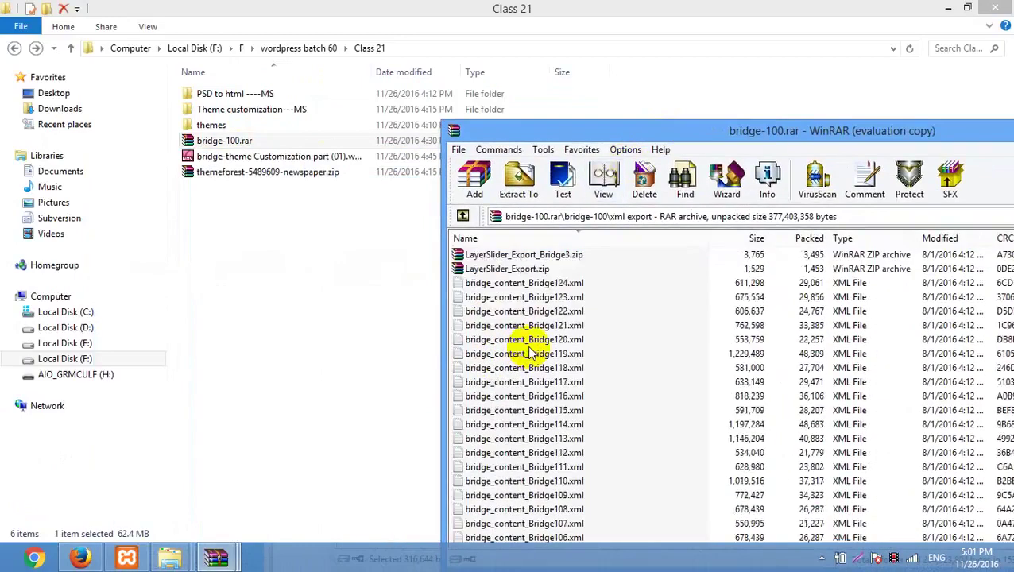
{"action": "scroll", "coordinate": [561, 340], "scroll_direction": "down", "scroll_amount": 7}
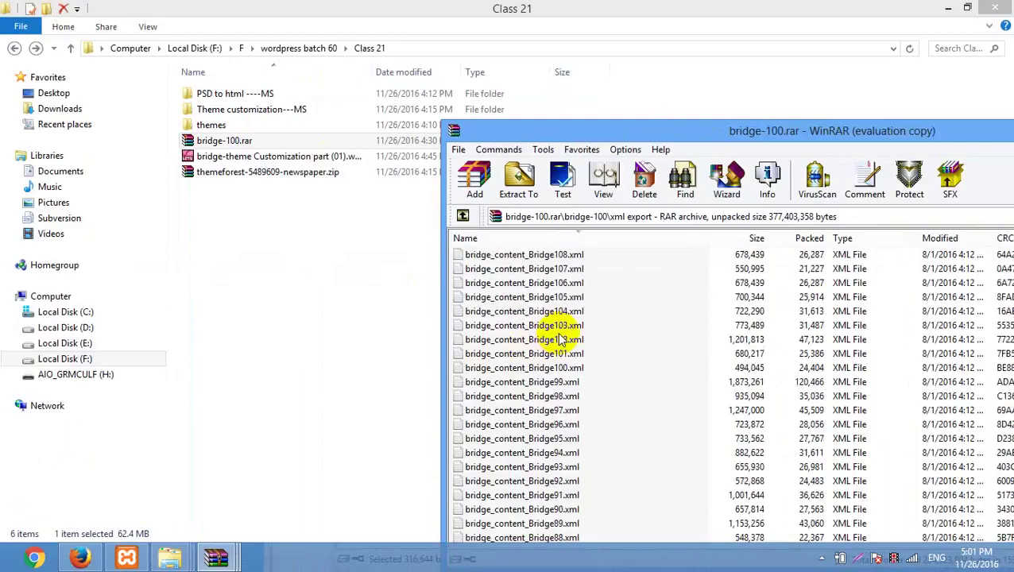
{"action": "scroll", "coordinate": [560, 340], "scroll_direction": "down", "scroll_amount": 20}
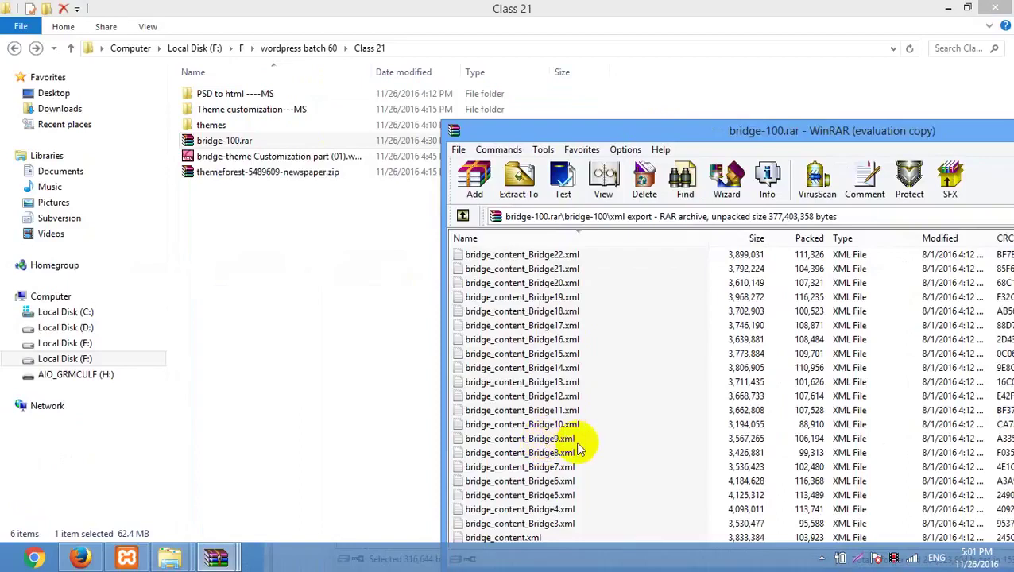
{"action": "left_click_drag", "start_coordinate": [543, 452], "coordinate": [316, 445]}
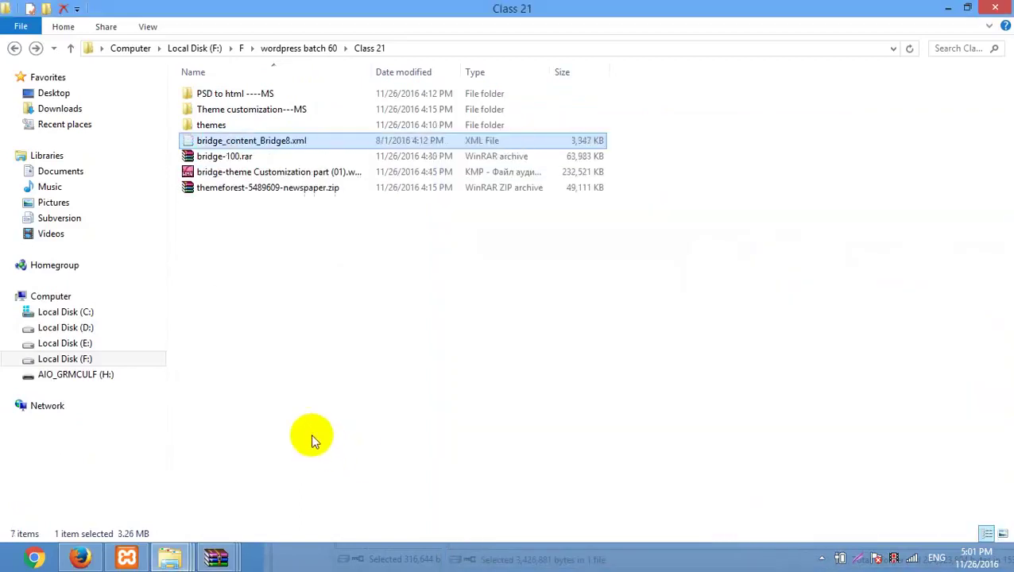
Switch back to Firefox and run the WordPress importer from the site's import tools
{"action": "left_click", "coordinate": [80, 558]}
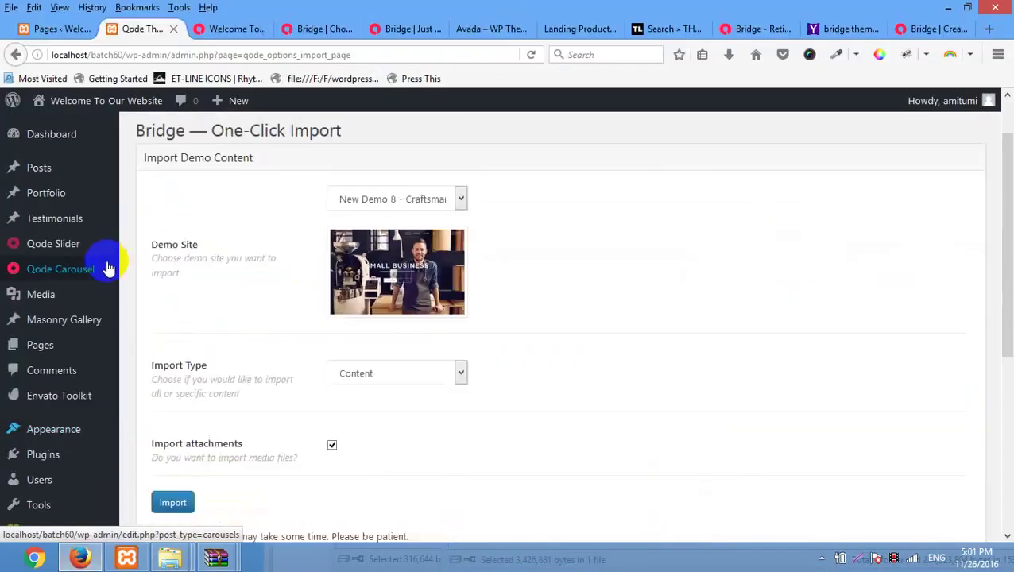
{"action": "scroll", "coordinate": [4, 391], "scroll_direction": "down", "scroll_amount": 4}
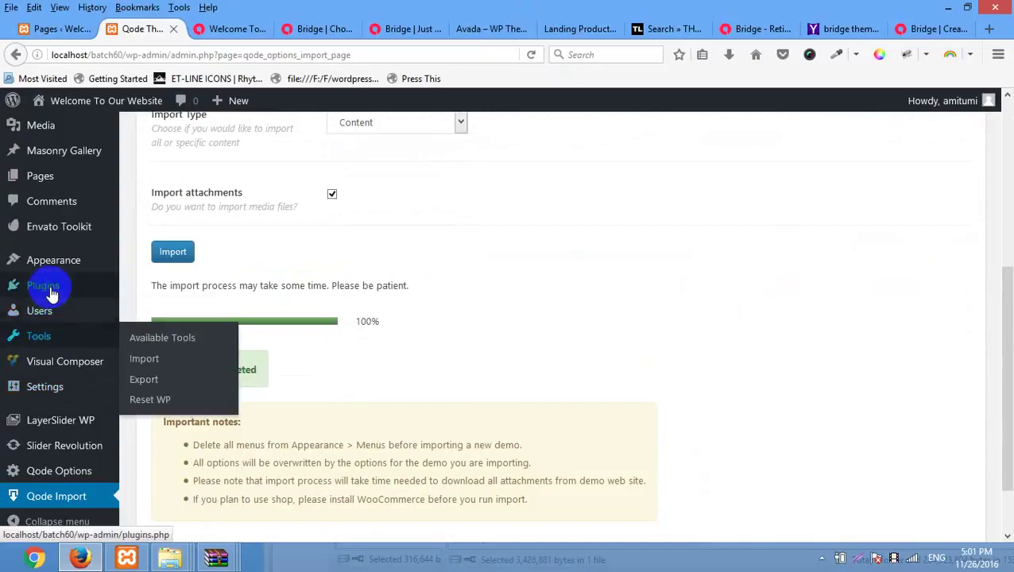
{"action": "left_click", "coordinate": [158, 362]}
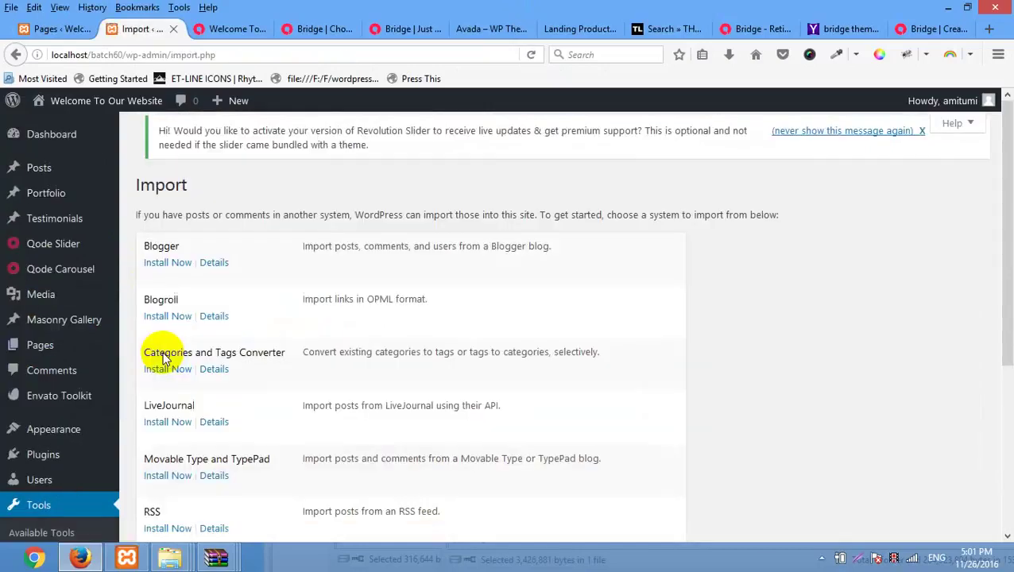
{"action": "scroll", "coordinate": [164, 359], "scroll_direction": "down", "scroll_amount": 3}
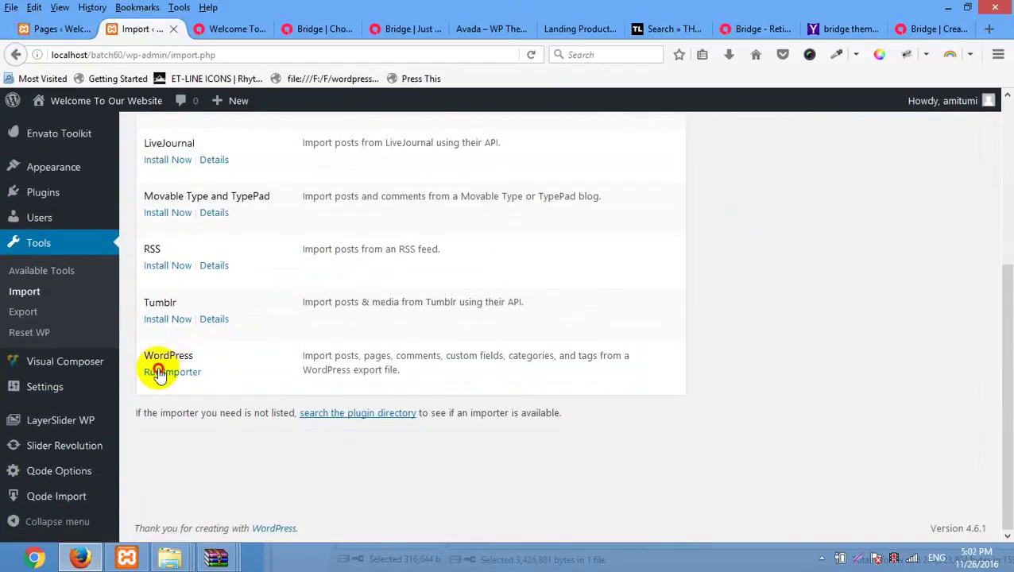
{"action": "left_click", "coordinate": [159, 372]}
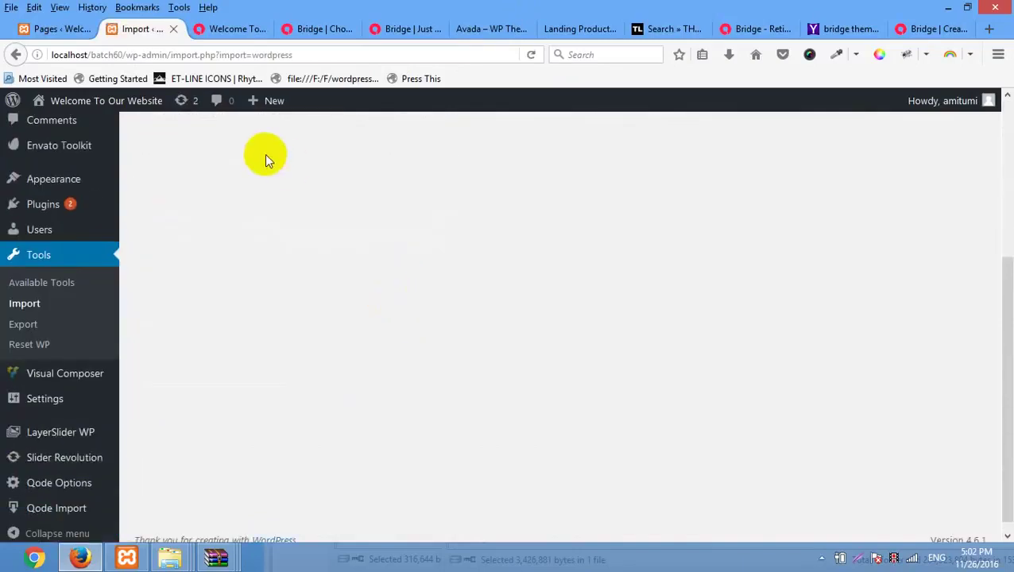
Choose bridge_content_Bridge8.xml from F:\F\wordpress batch 60\Class 21 as the file to import
{"action": "left_click", "coordinate": [423, 269]}
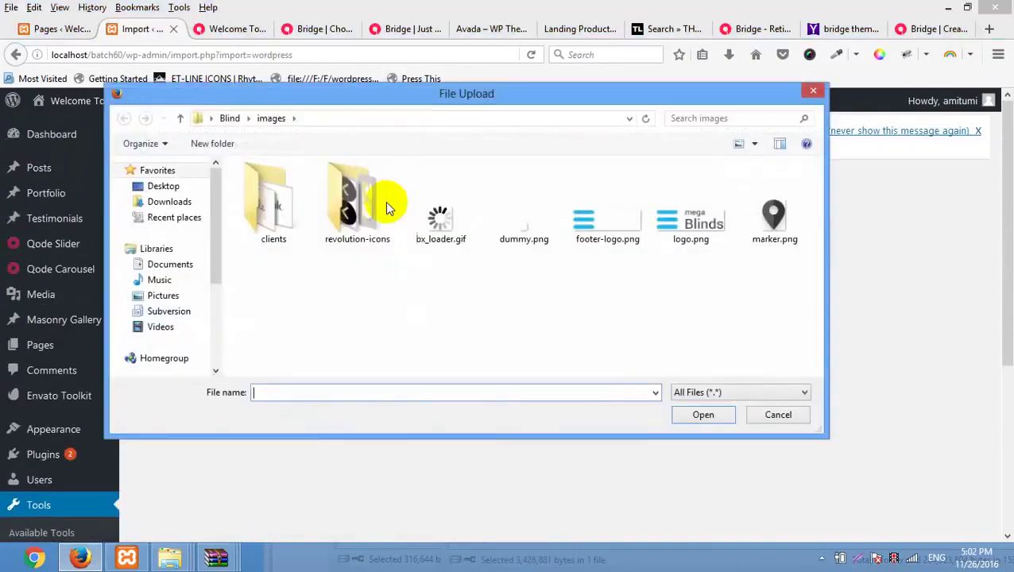
{"action": "left_click", "coordinate": [214, 296]}
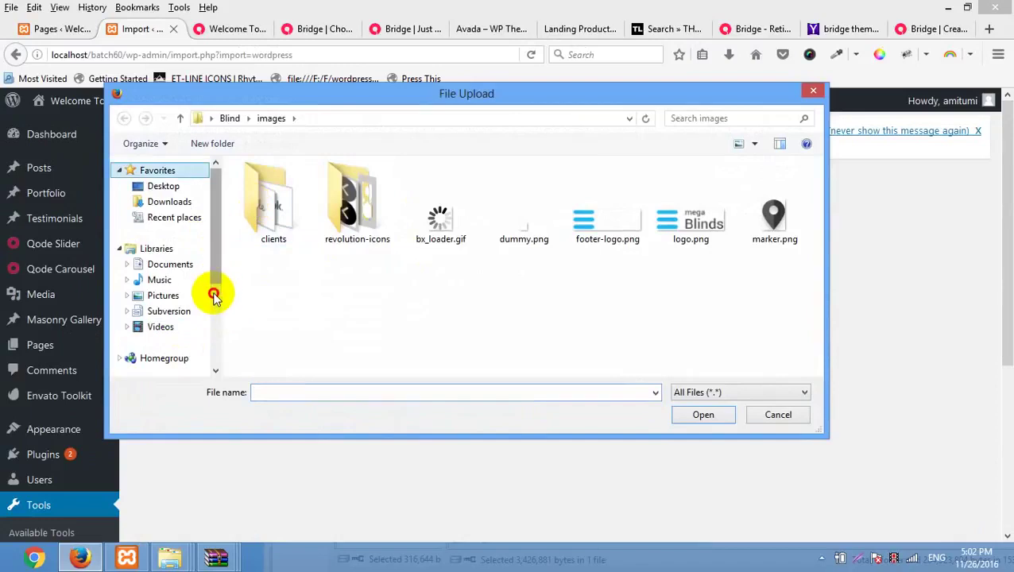
{"action": "scroll", "coordinate": [219, 302], "scroll_direction": "down", "scroll_amount": 3}
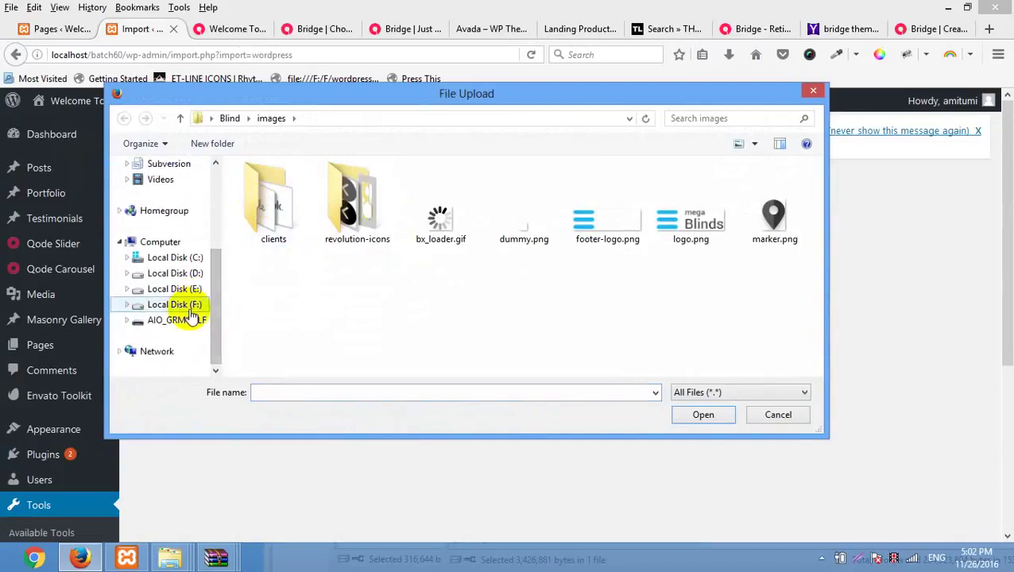
{"action": "left_click", "coordinate": [163, 304]}
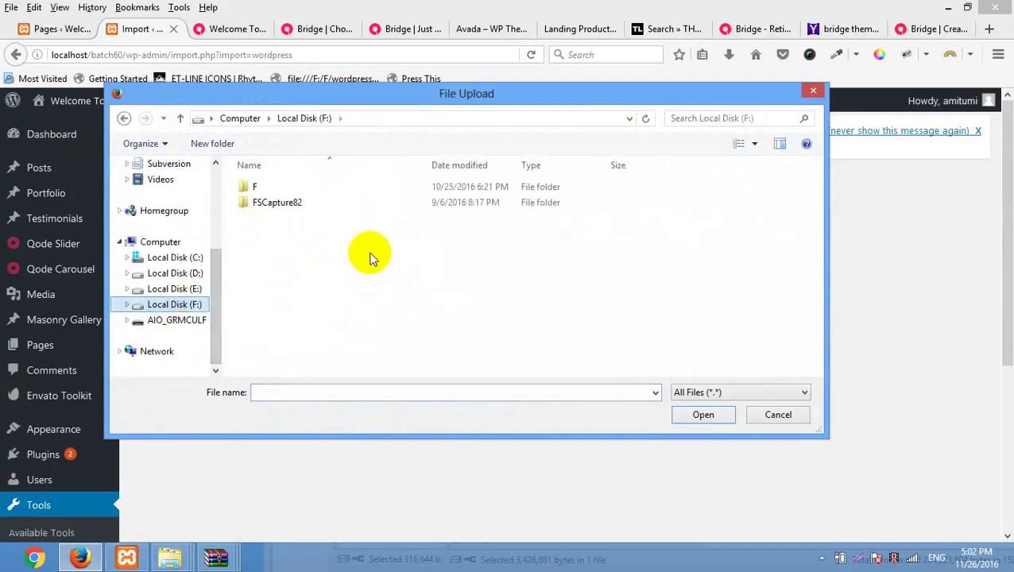
{"action": "double_click", "coordinate": [282, 189]}
{"action": "scroll", "coordinate": [341, 334], "scroll_direction": "down", "scroll_amount": 5}
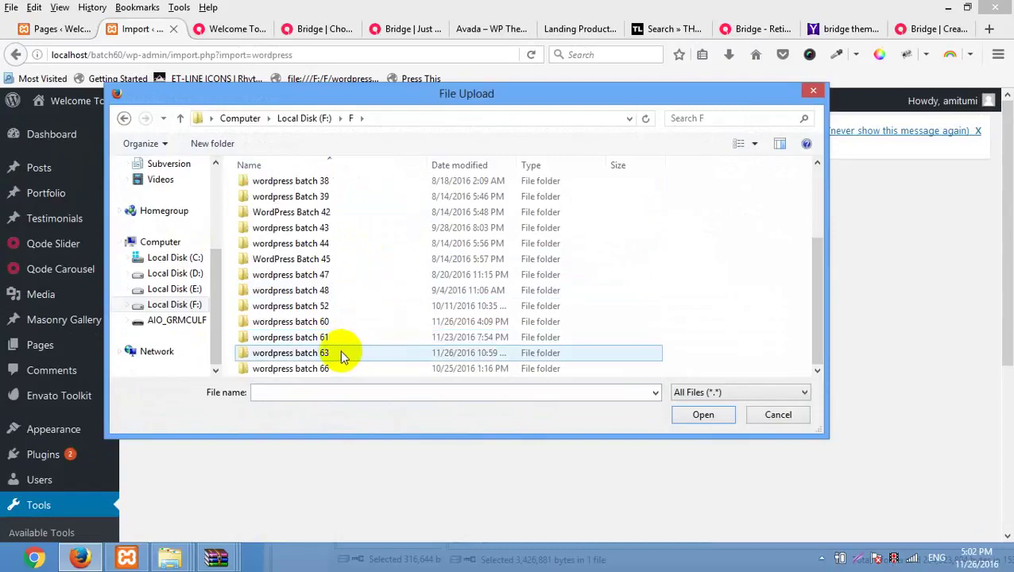
{"action": "double_click", "coordinate": [328, 321]}
{"action": "scroll", "coordinate": [365, 258], "scroll_direction": "down", "scroll_amount": 1}
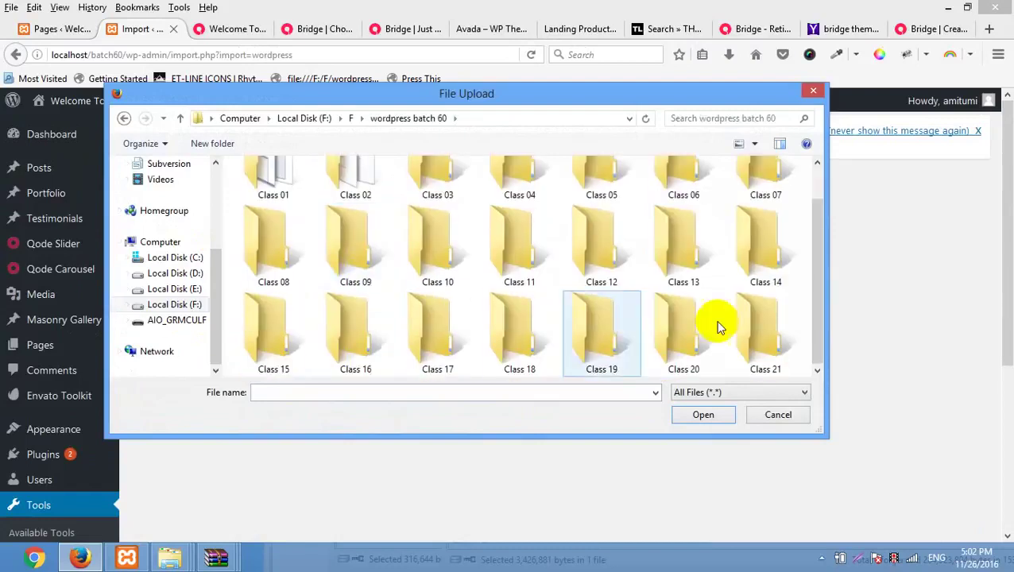
{"action": "double_click", "coordinate": [761, 324]}
{"action": "double_click", "coordinate": [262, 230]}
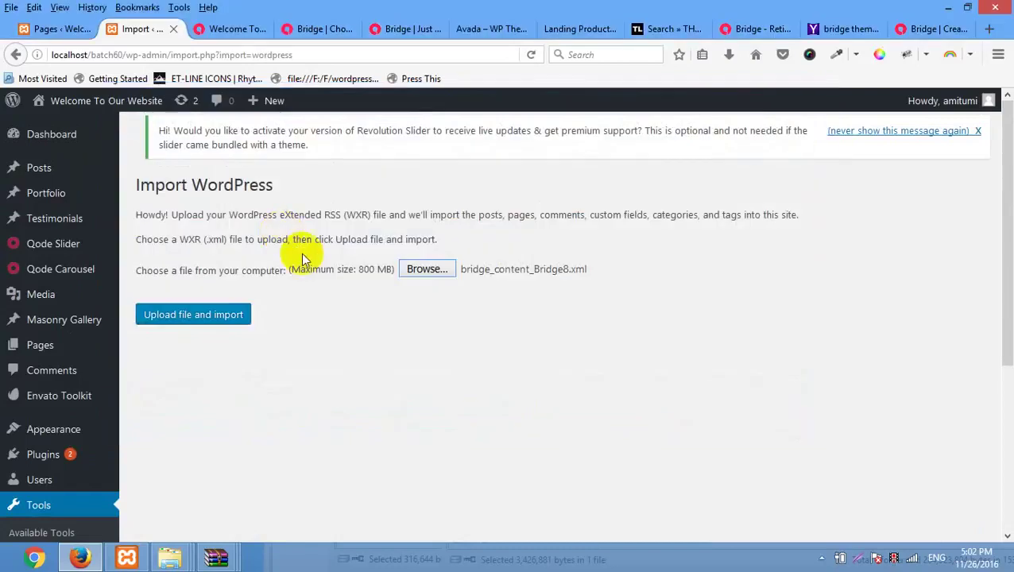
Upload the chosen XML file to the WordPress importer
{"action": "left_click", "coordinate": [210, 316]}
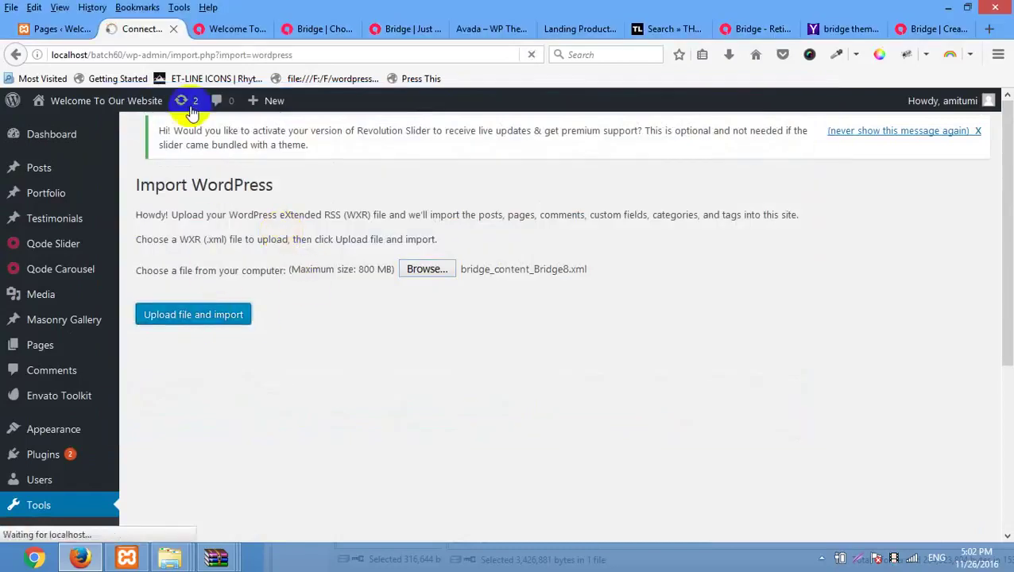
{"action": "left_click", "coordinate": [228, 30]}
{"action": "left_click", "coordinate": [146, 28]}
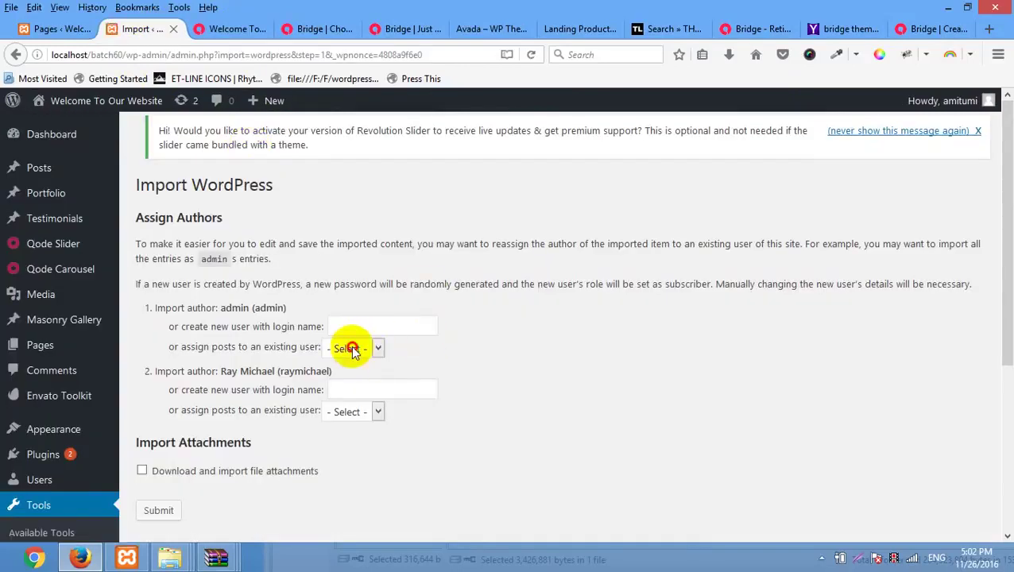
Assign both import authors' posts to the existing site user, include downloading file attachments and submit the import
{"action": "left_click", "coordinate": [344, 382]}
{"action": "left_click", "coordinate": [349, 411]}
{"action": "left_click", "coordinate": [344, 442]}
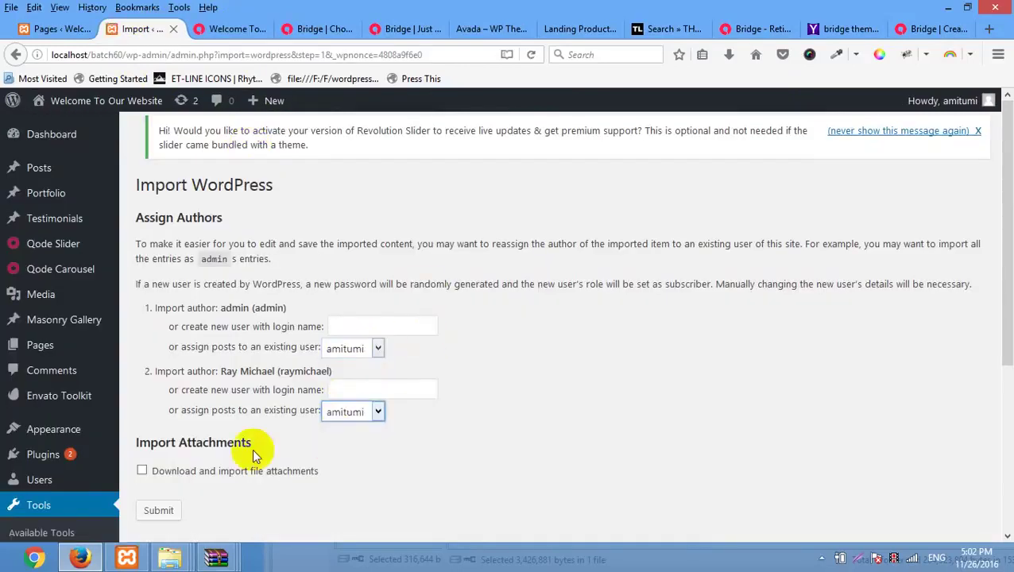
{"action": "left_click", "coordinate": [228, 474]}
{"action": "left_click", "coordinate": [151, 510]}
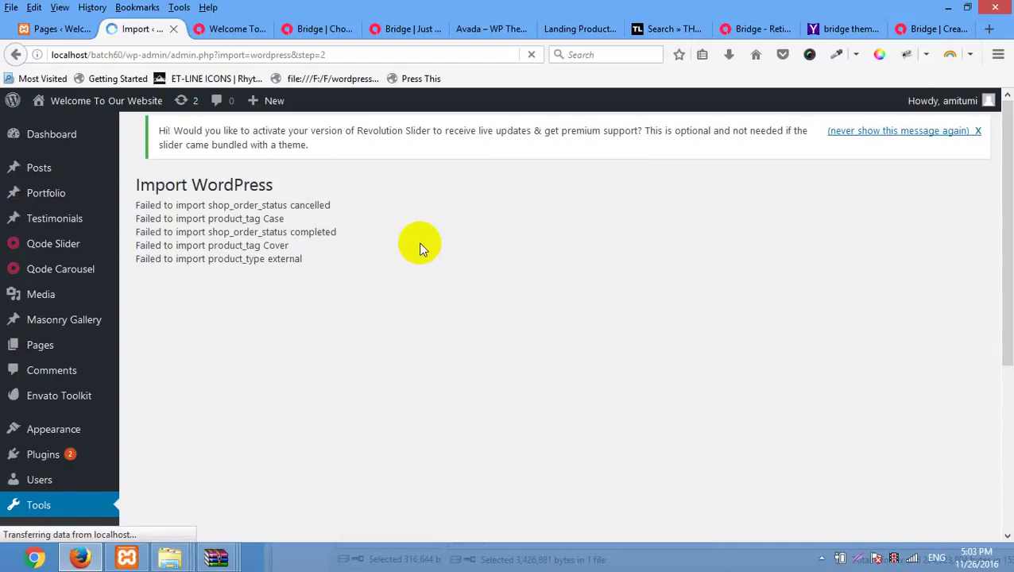
{"action": "left_click", "coordinate": [676, 31]}
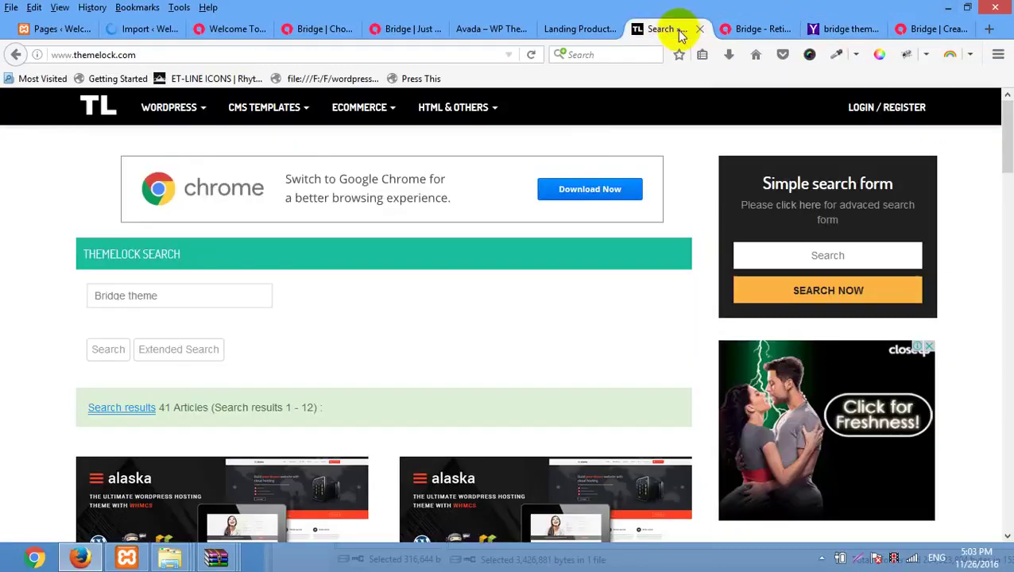
{"action": "scroll", "coordinate": [541, 262], "scroll_direction": "down", "scroll_amount": 5}
{"action": "scroll", "coordinate": [543, 262], "scroll_direction": "up", "scroll_amount": 5}
Return to the WordPress import page and read through its full import log
{"action": "left_click", "coordinate": [135, 28]}
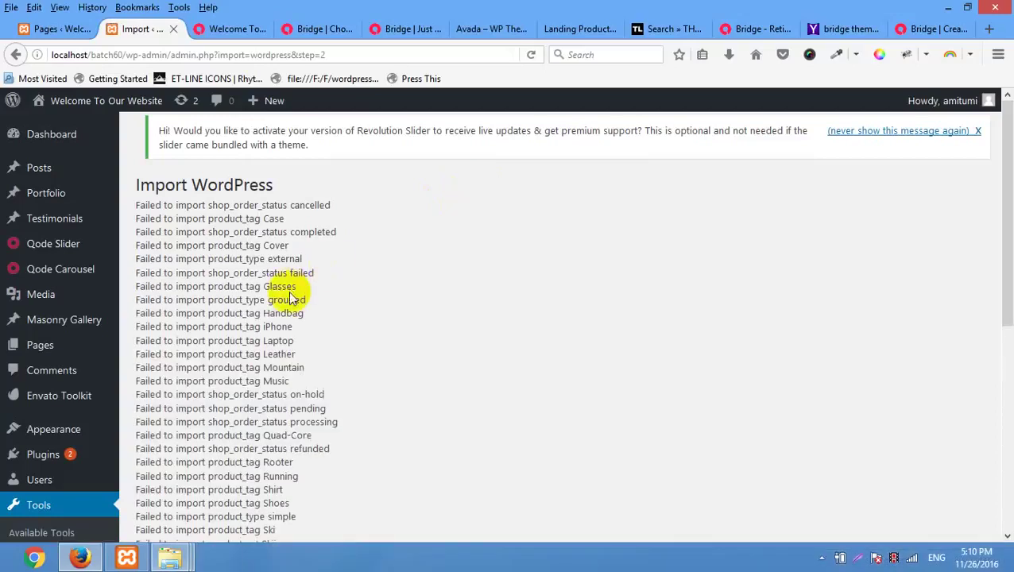
{"action": "scroll", "coordinate": [288, 291], "scroll_direction": "down", "scroll_amount": 10}
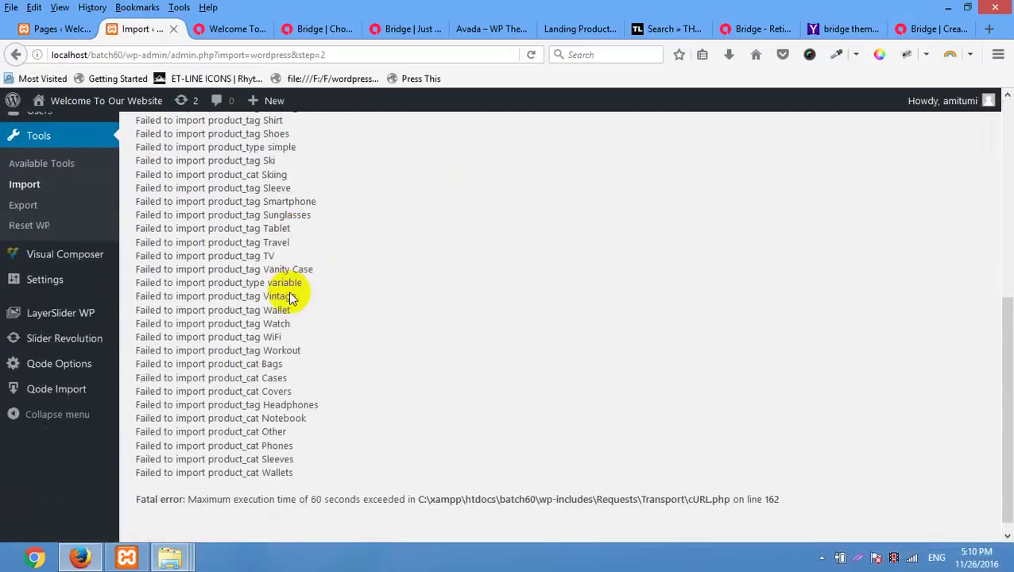
{"action": "scroll", "coordinate": [287, 291], "scroll_direction": "up", "scroll_amount": 10}
Reload localhost/batch60/ in the home page tab to check the result of the XML import
{"action": "left_click", "coordinate": [238, 30]}
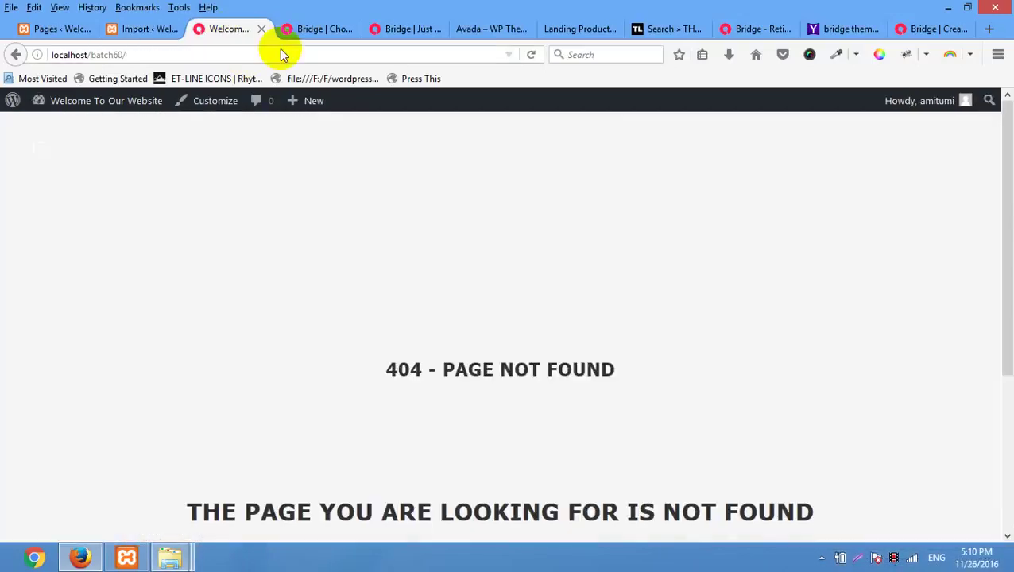
{"action": "left_click", "coordinate": [245, 55]}
{"action": "key", "text": "Return"}
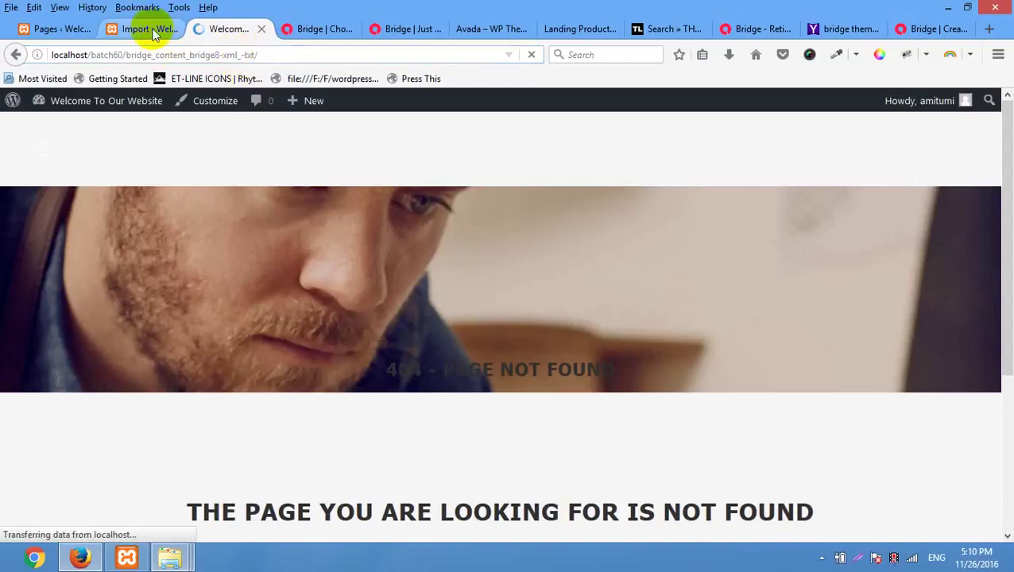
Examine the reloaded site page from its title banner down to the comment section
{"action": "scroll", "coordinate": [453, 276], "scroll_direction": "down", "scroll_amount": 7}
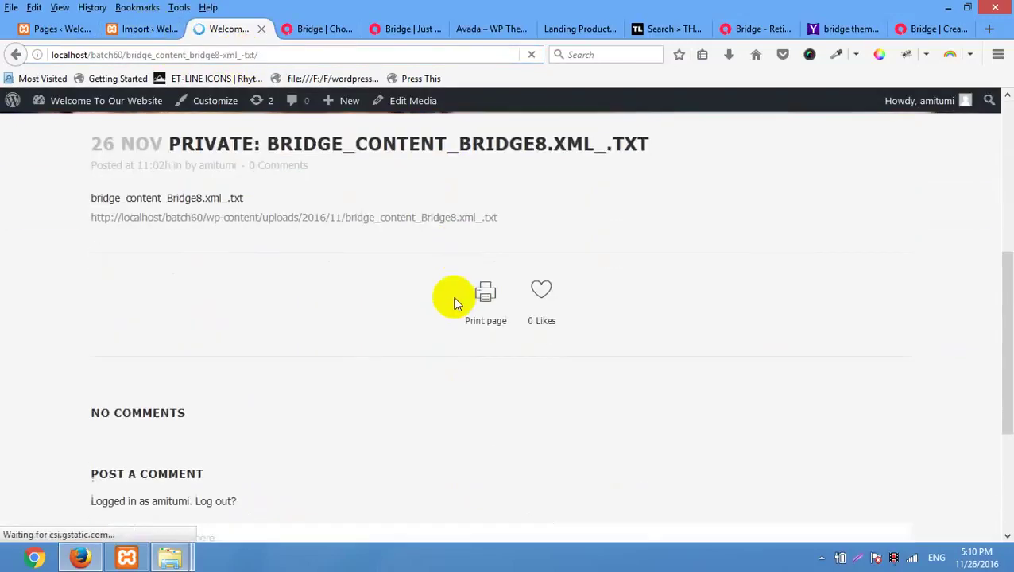
{"action": "scroll", "coordinate": [342, 306], "scroll_direction": "up", "scroll_amount": 3}
{"action": "scroll", "coordinate": [324, 289], "scroll_direction": "up", "scroll_amount": 5}
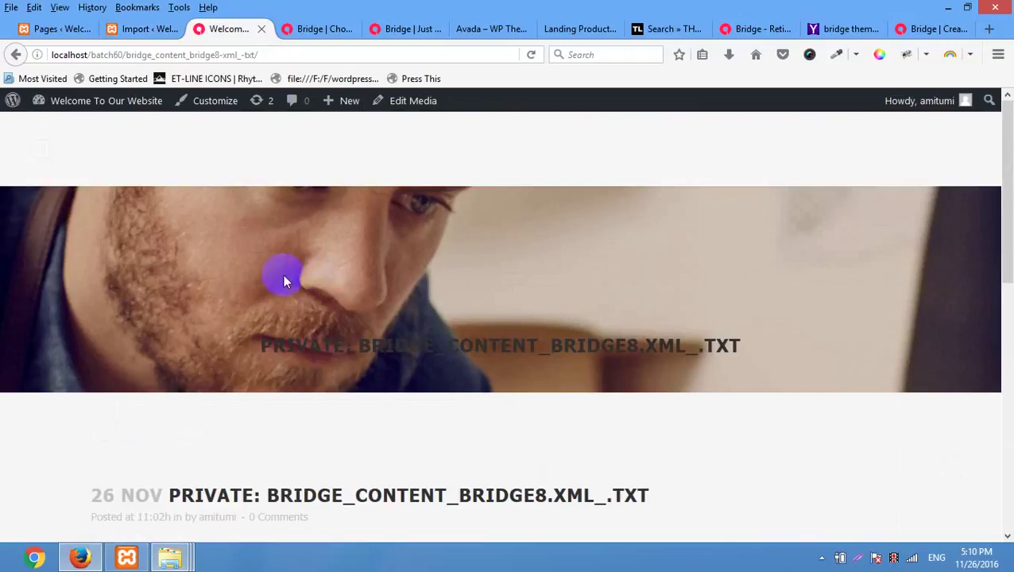
{"action": "scroll", "coordinate": [350, 362], "scroll_direction": "down", "scroll_amount": 4}
Open the WordPress dashboard in the import tab and compare its content overview with the site's front end
{"action": "left_click", "coordinate": [149, 29]}
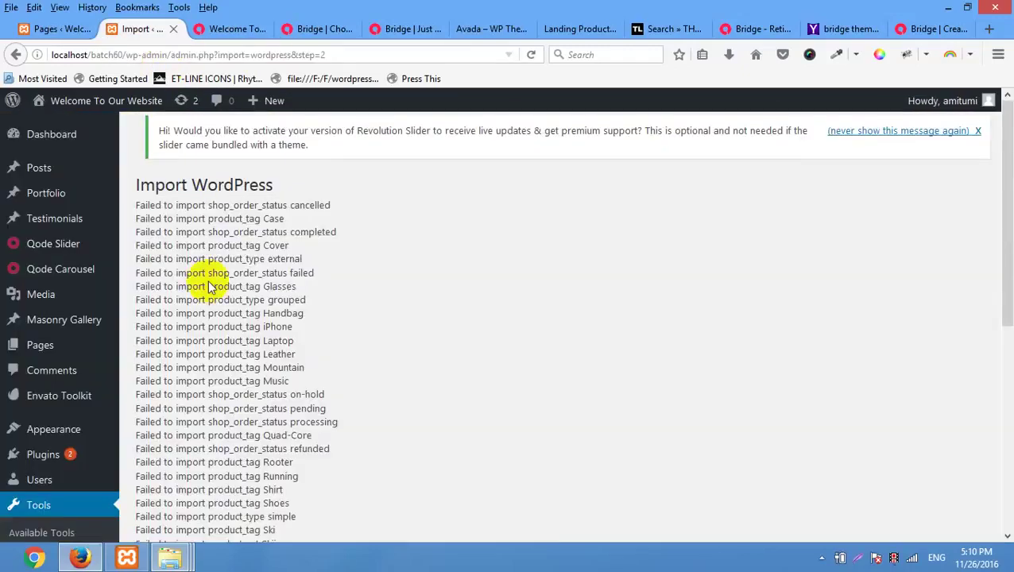
{"action": "left_click", "coordinate": [85, 137]}
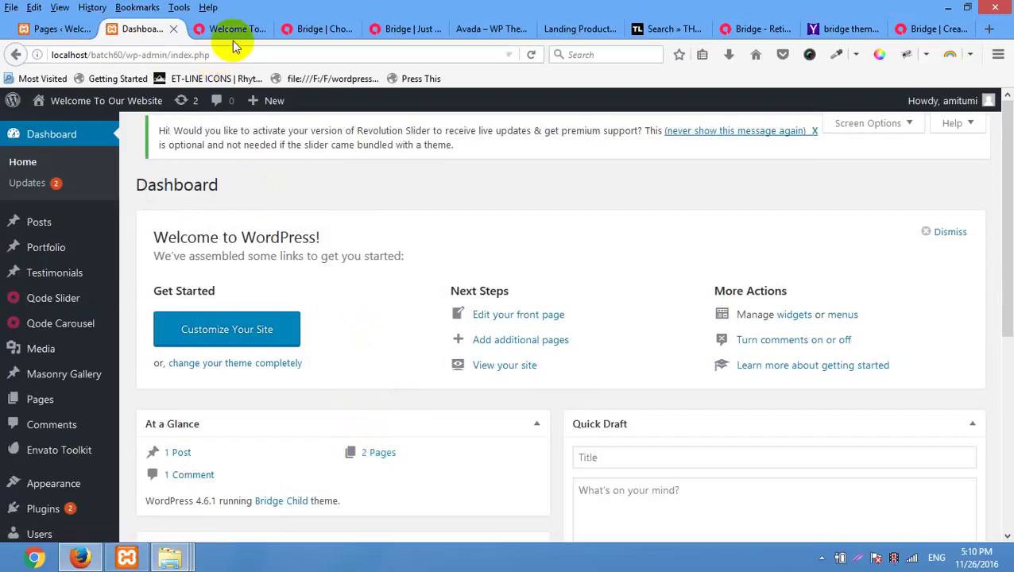
{"action": "left_click", "coordinate": [235, 30]}
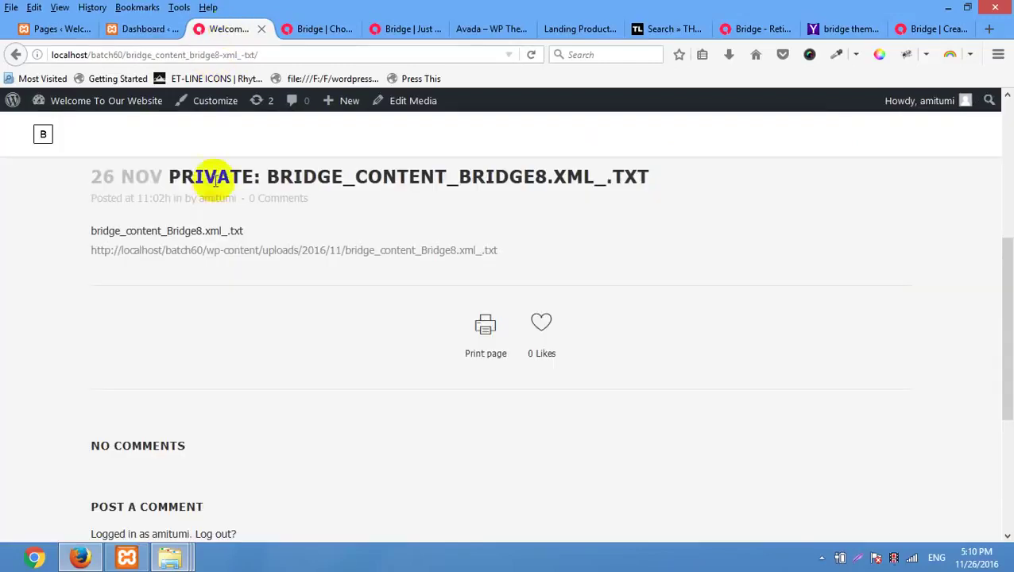
{"action": "scroll", "coordinate": [148, 221], "scroll_direction": "up", "scroll_amount": 3}
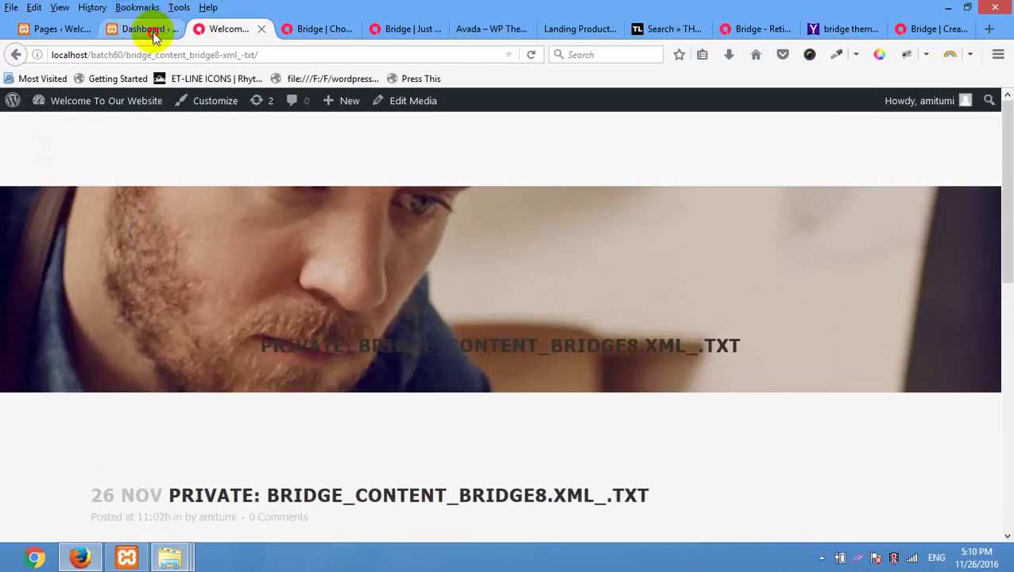
{"action": "left_click", "coordinate": [146, 30]}
{"action": "scroll", "coordinate": [77, 469], "scroll_direction": "down", "scroll_amount": 4}
{"action": "scroll", "coordinate": [190, 198], "scroll_direction": "up", "scroll_amount": 4}
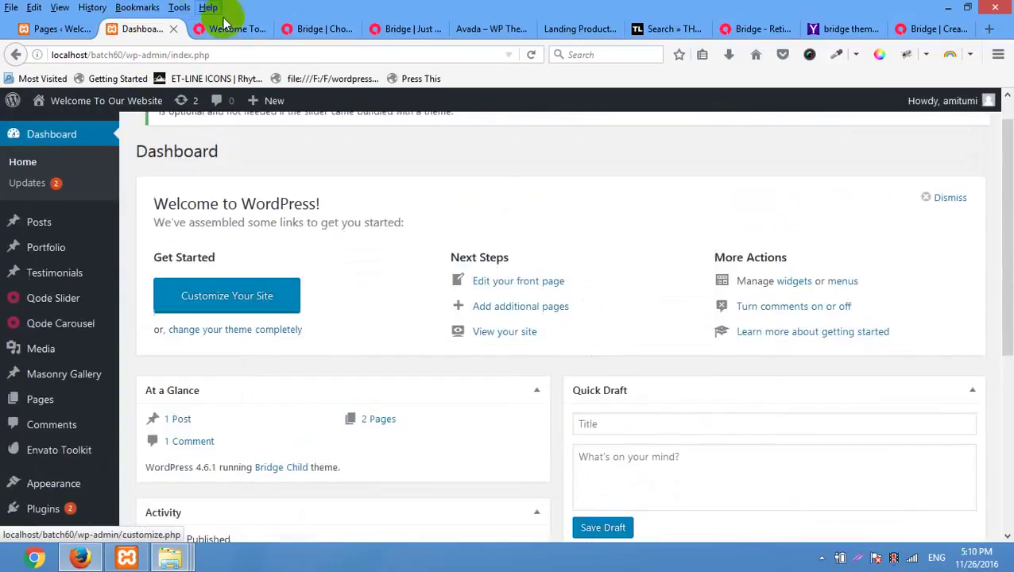
Review the bridge_content_Bridge8.xml_.txt entry on the site's front end and give it a like
{"action": "left_click", "coordinate": [231, 30]}
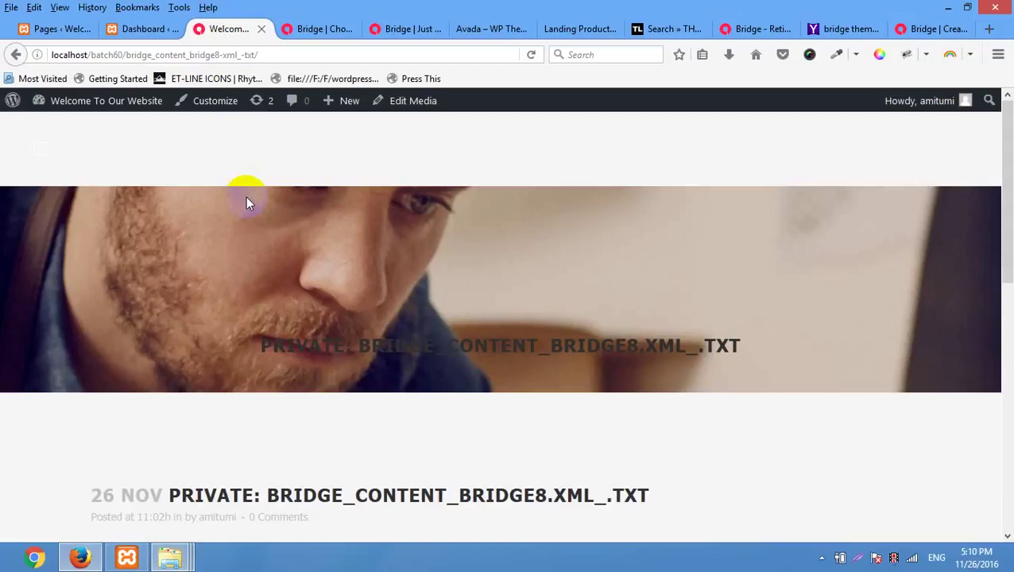
{"action": "scroll", "coordinate": [214, 288], "scroll_direction": "down", "scroll_amount": 10}
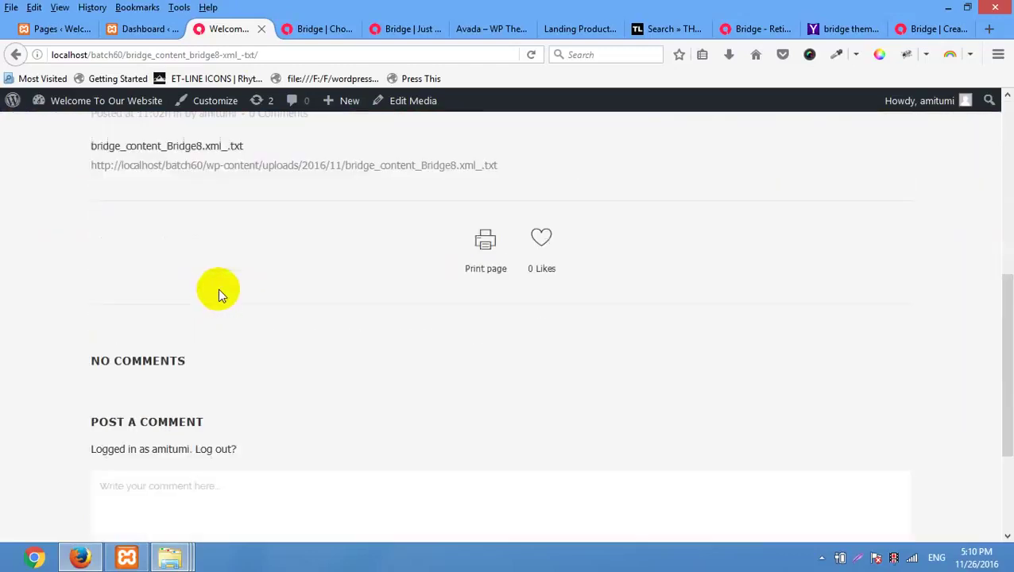
{"action": "scroll", "coordinate": [294, 294], "scroll_direction": "up", "scroll_amount": 10}
{"action": "scroll", "coordinate": [555, 333], "scroll_direction": "down", "scroll_amount": 5}
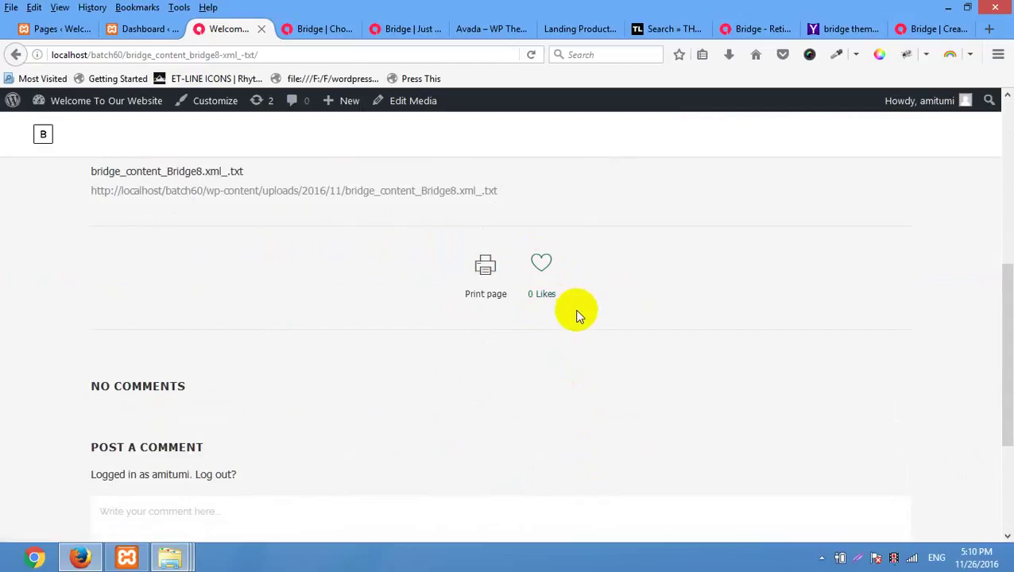
{"action": "left_click", "coordinate": [544, 264]}
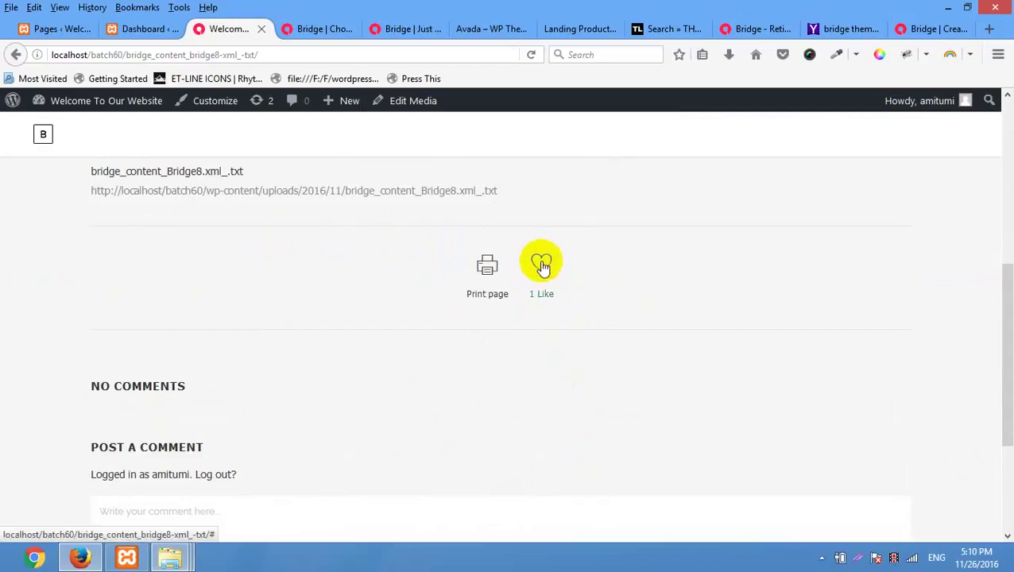
{"action": "scroll", "coordinate": [615, 254], "scroll_direction": "up", "scroll_amount": 3}
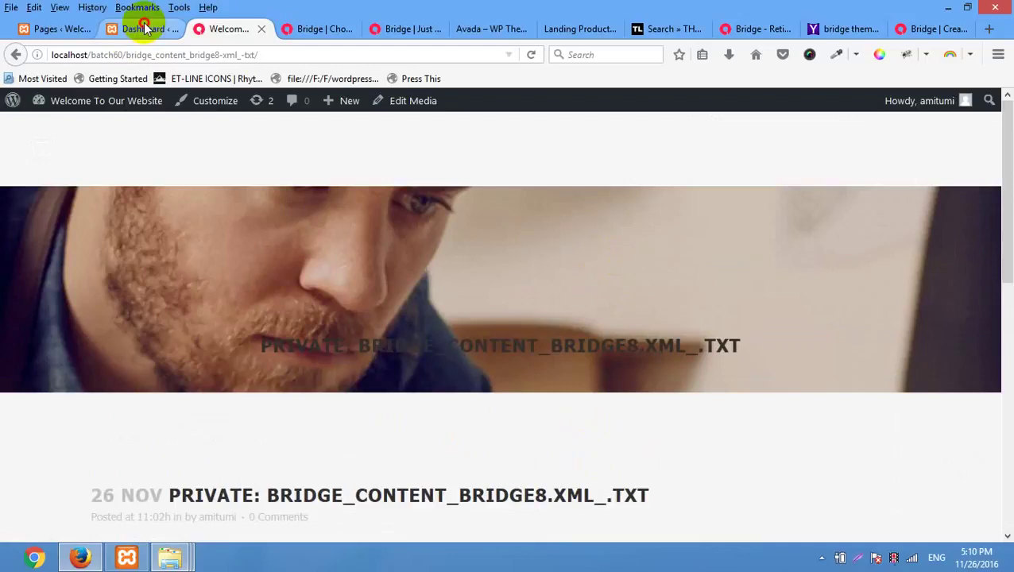
Check the site's Pages list for imported pages and look through the admin options for plugins and Visual Composer
{"action": "left_click", "coordinate": [141, 28]}
{"action": "left_click", "coordinate": [70, 30]}
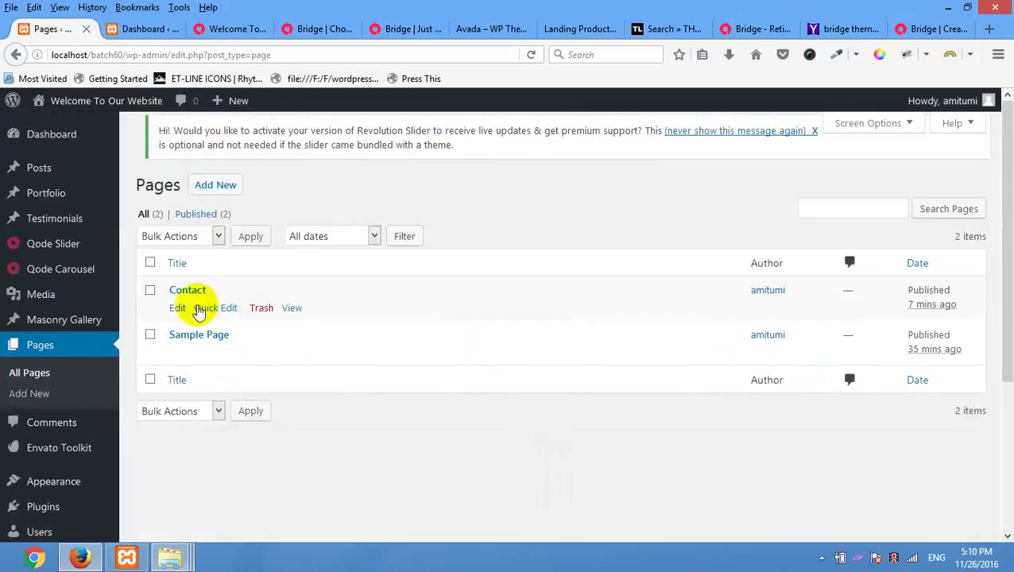
{"action": "left_click_drag", "start_coordinate": [348, 146], "coordinate": [354, 146]}
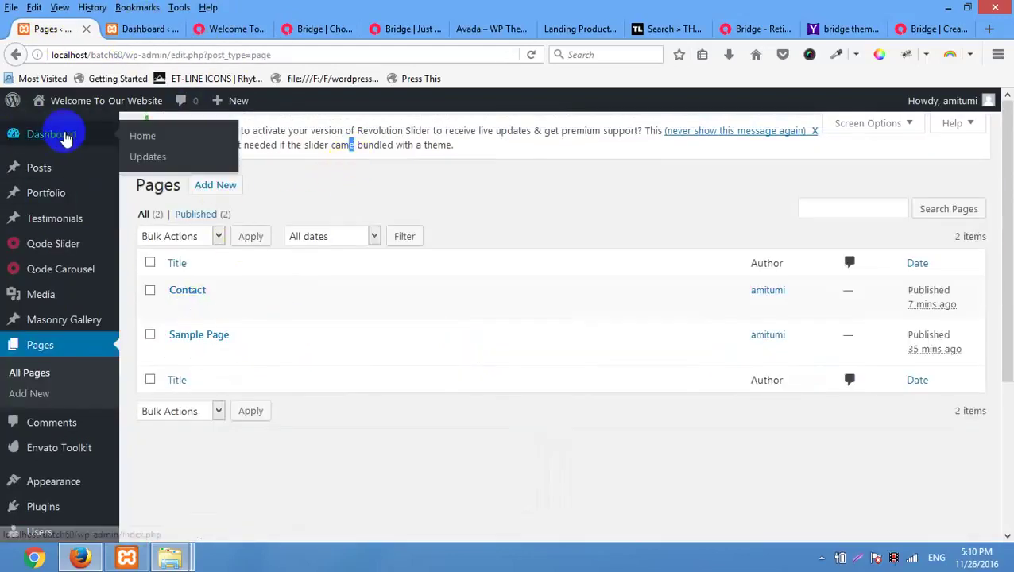
{"action": "scroll", "coordinate": [92, 302], "scroll_direction": "down", "scroll_amount": 3}
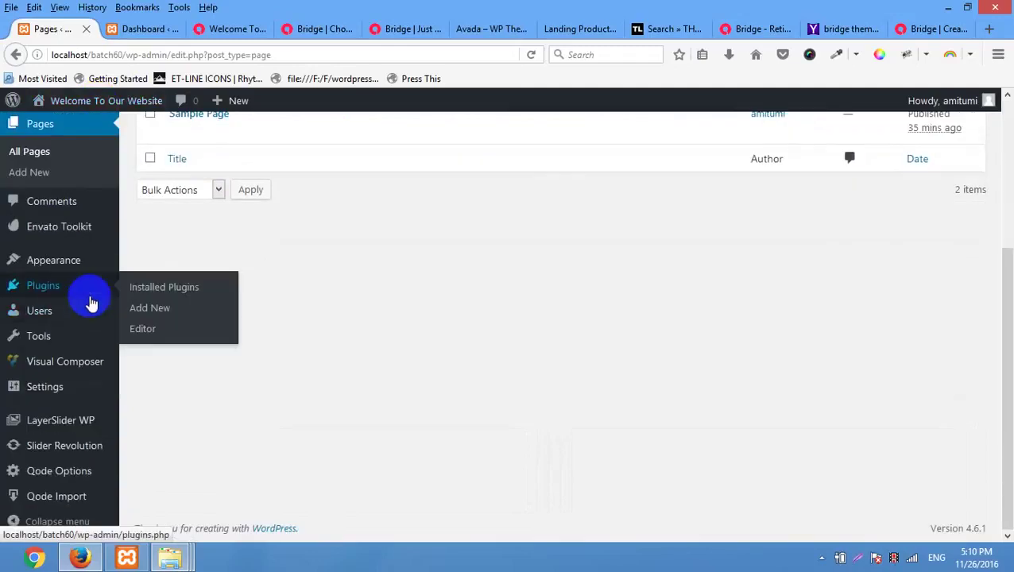
{"action": "mouse_move", "coordinate": [71, 362]}
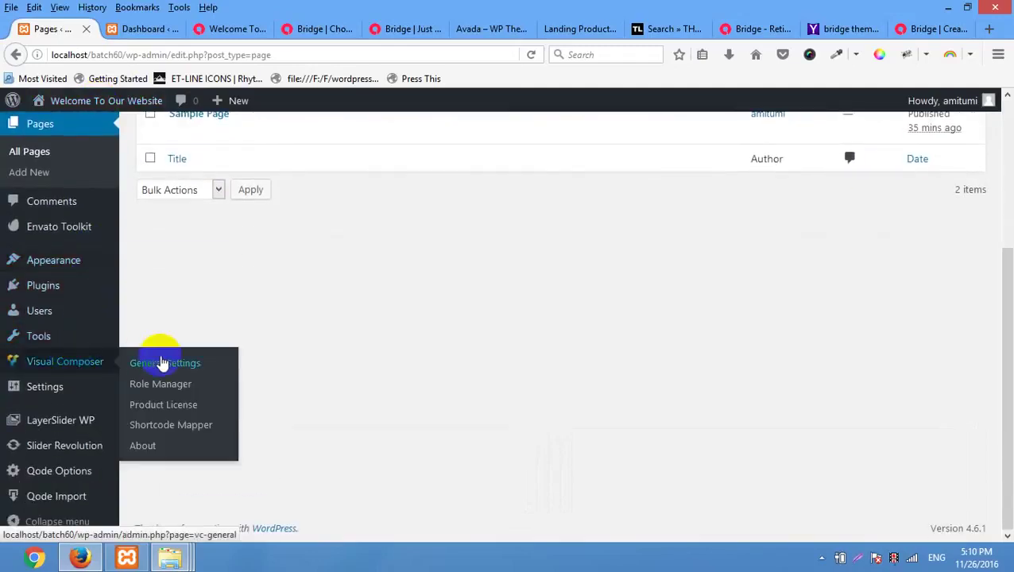
Switch to the Class 21 folder in File Explorer and go up to its parent folder, wordpress batch 60
{"action": "left_click", "coordinate": [150, 29]}
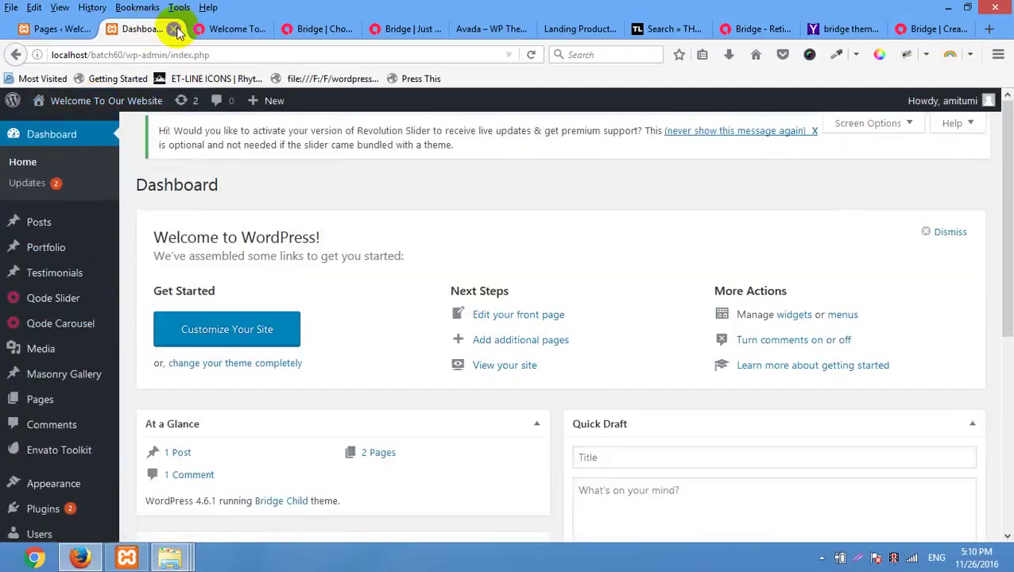
{"action": "mouse_move", "coordinate": [169, 558]}
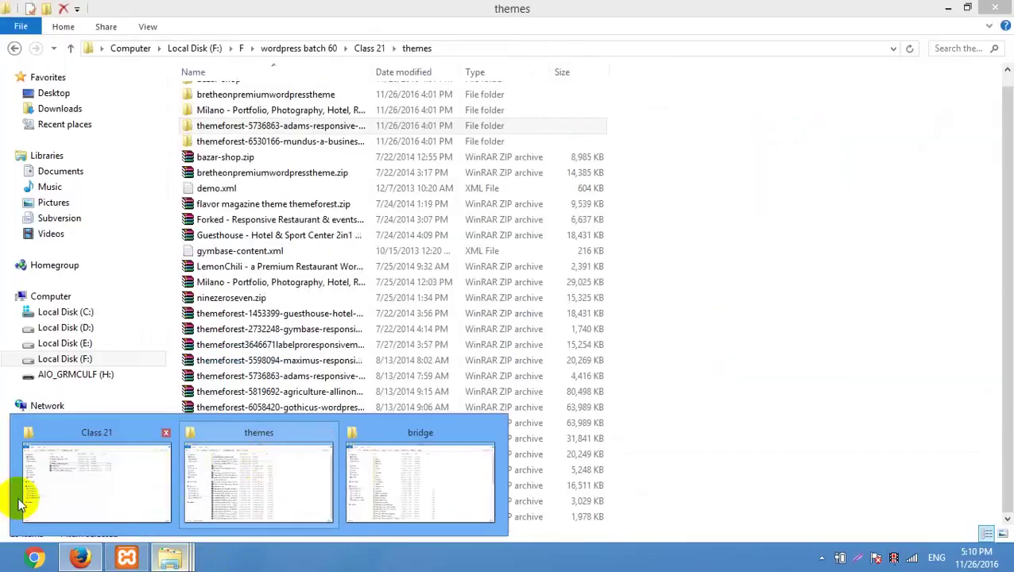
{"action": "left_click", "coordinate": [109, 478]}
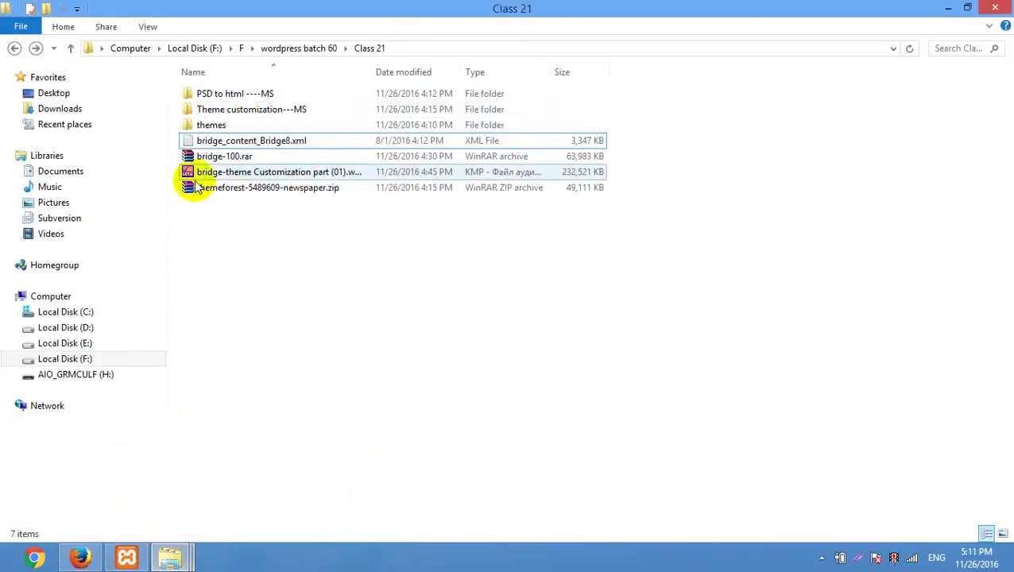
{"action": "key", "text": "BackSpace"}
{"action": "left_click", "coordinate": [210, 476]}
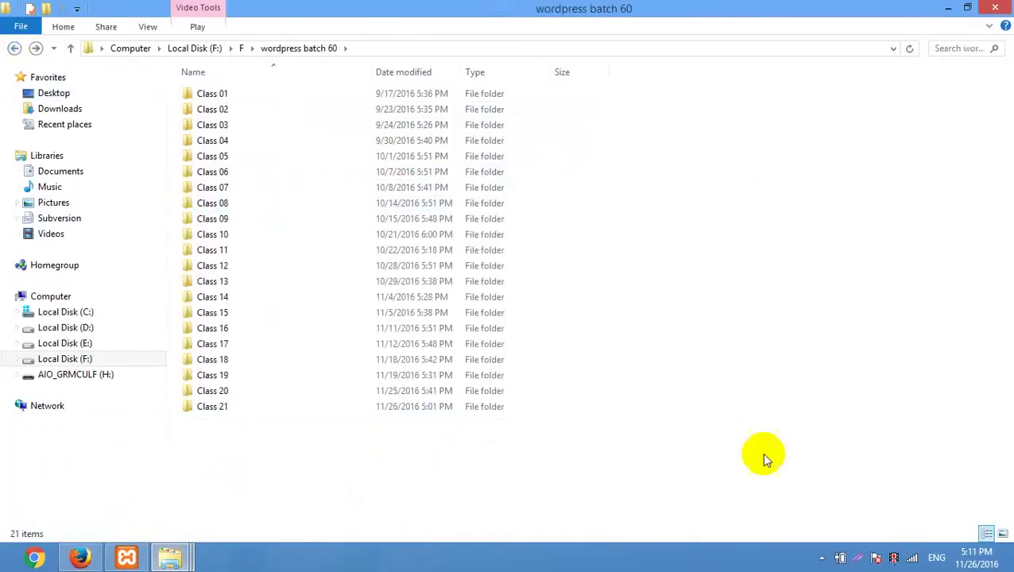